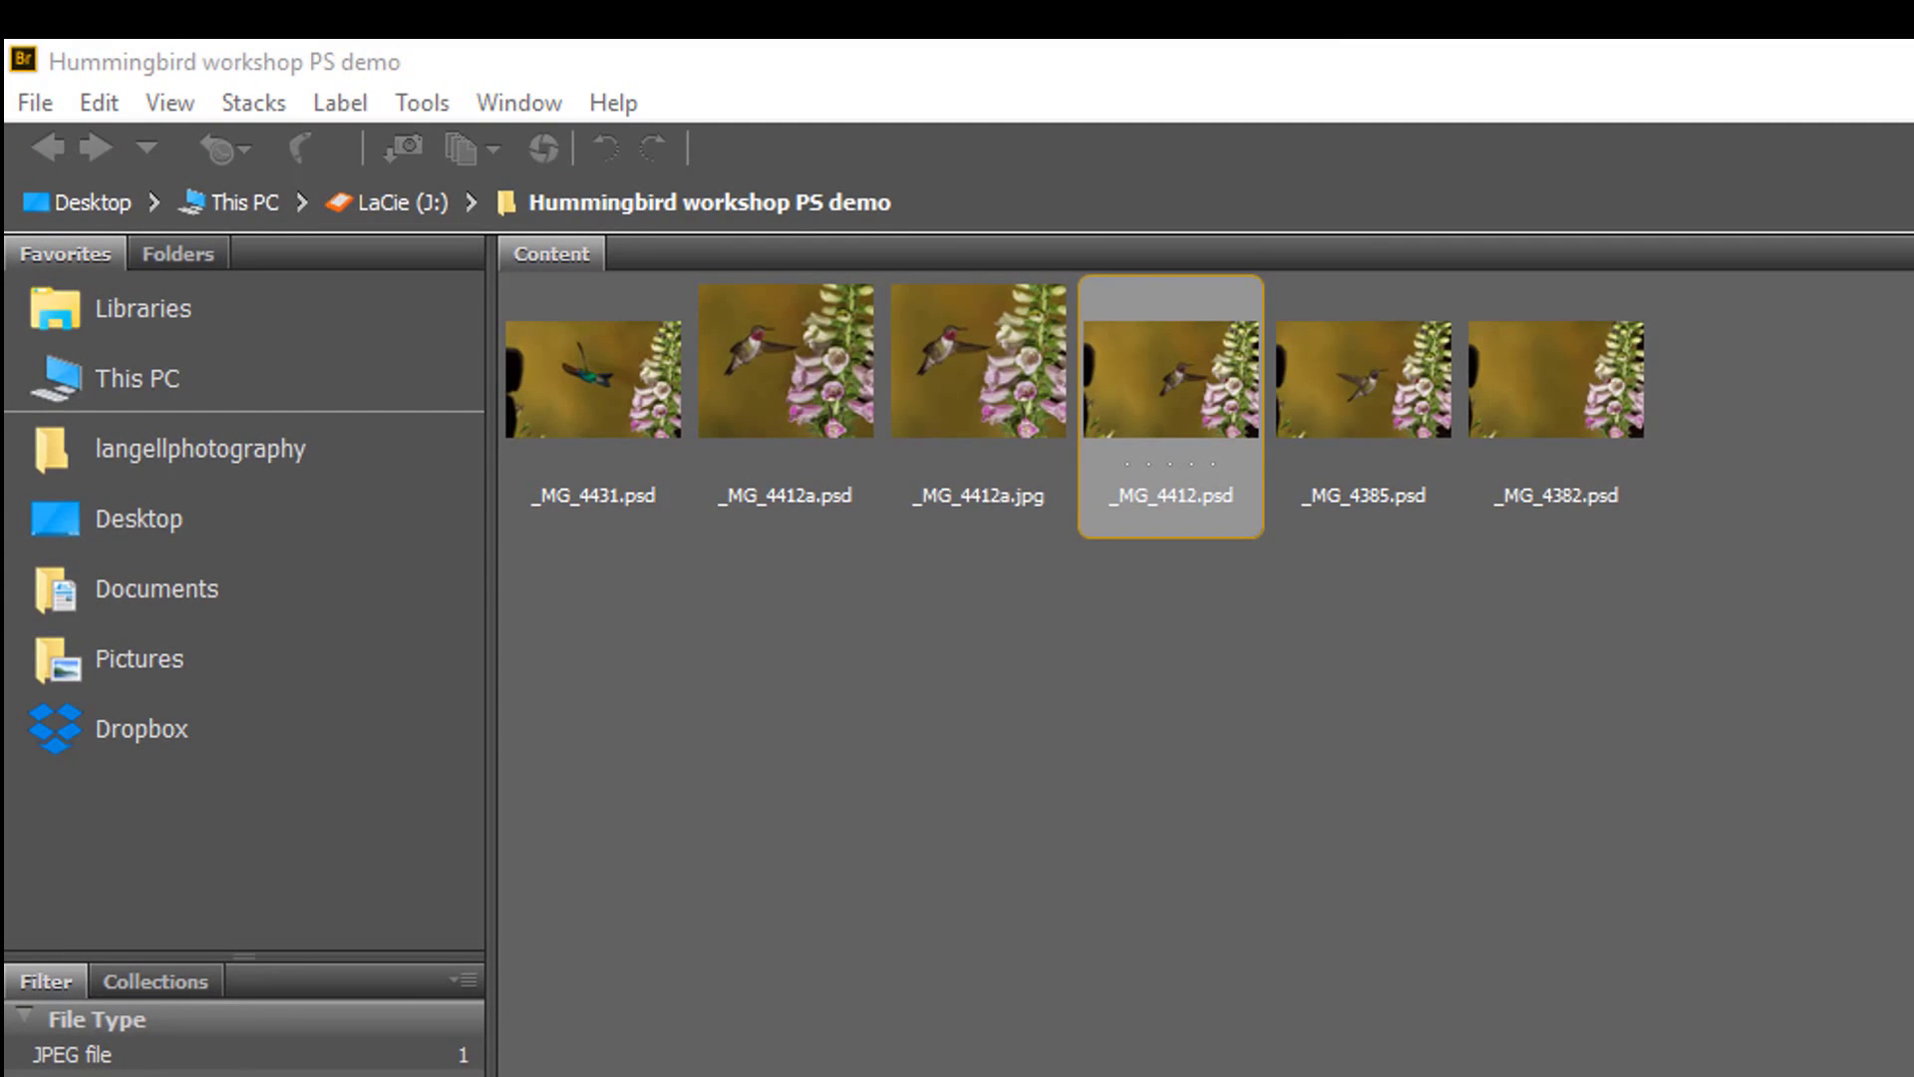
Open _MG_4412.psd from Bridge into Photoshop for editing
double_click(1161, 359)
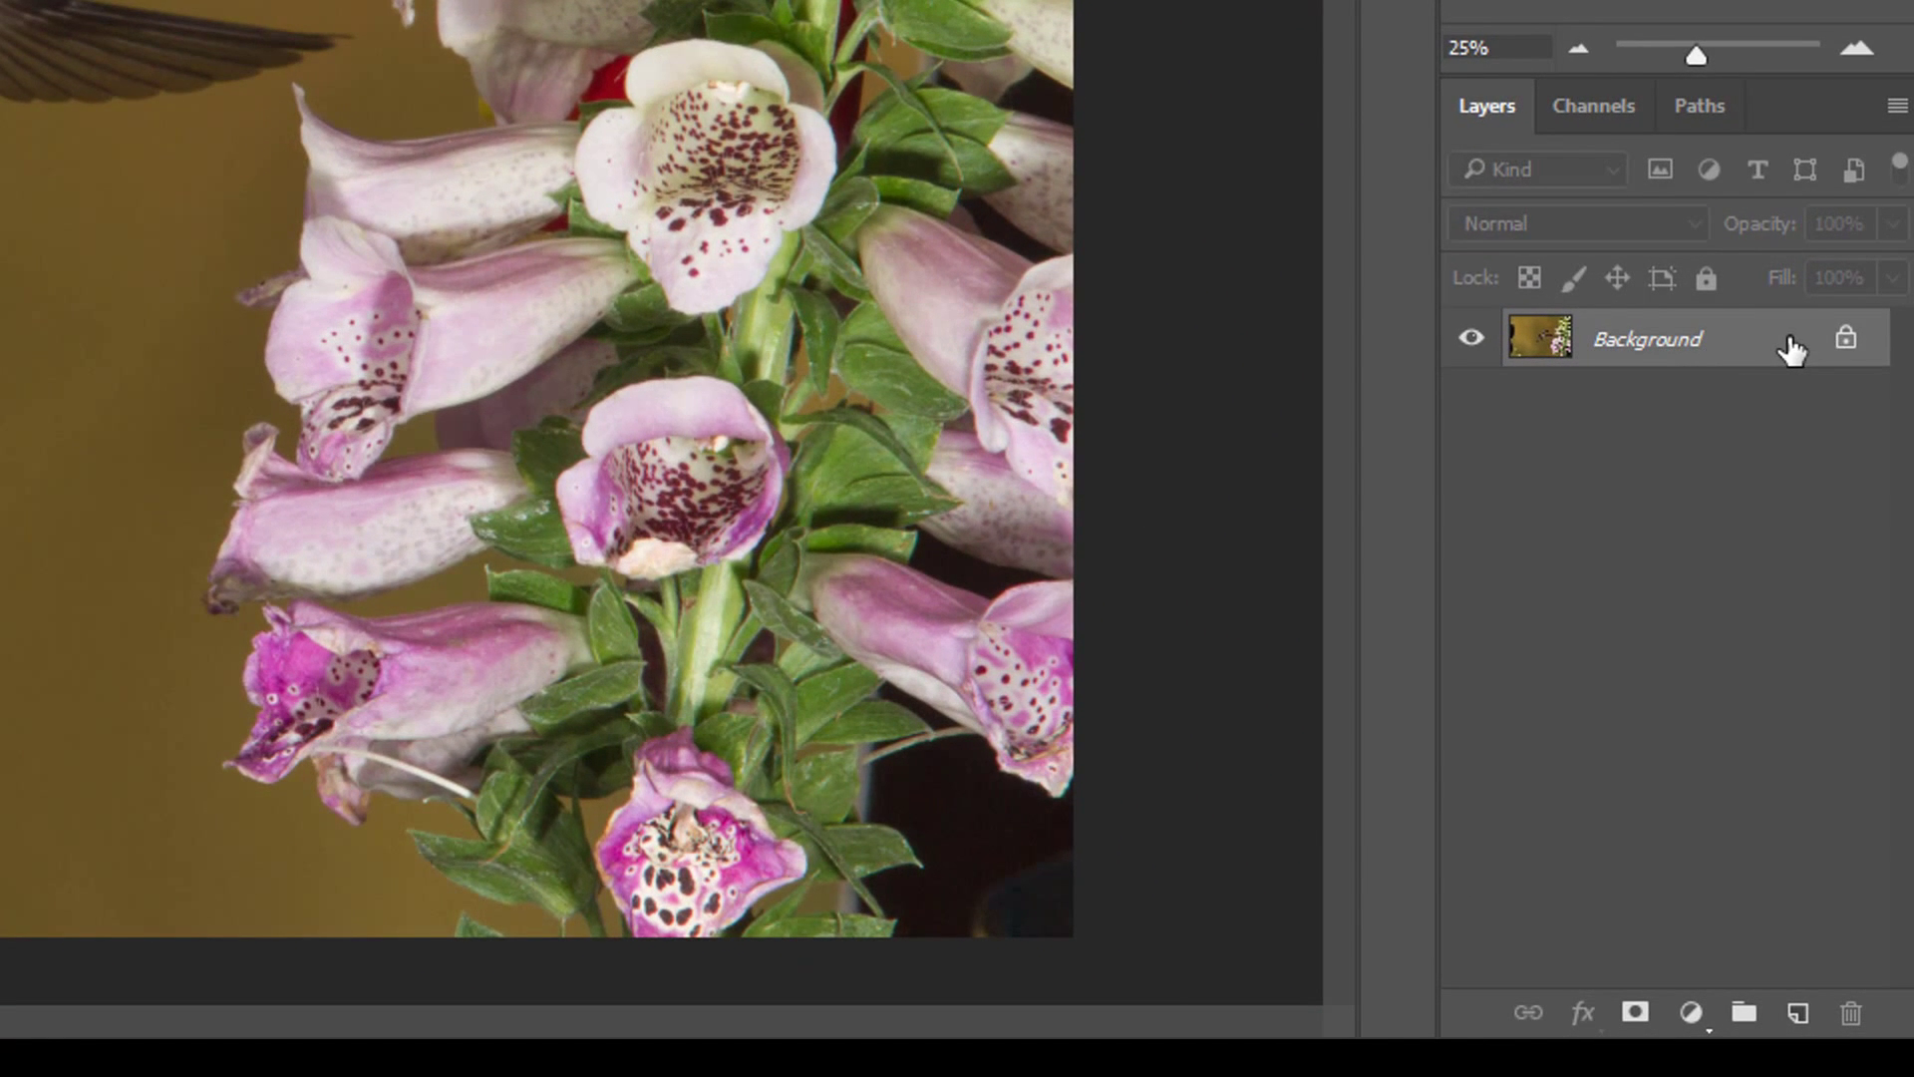
Duplicate the Background layer to create a Background copy layer above it
left_click_drag(1787, 344, 1797, 1016)
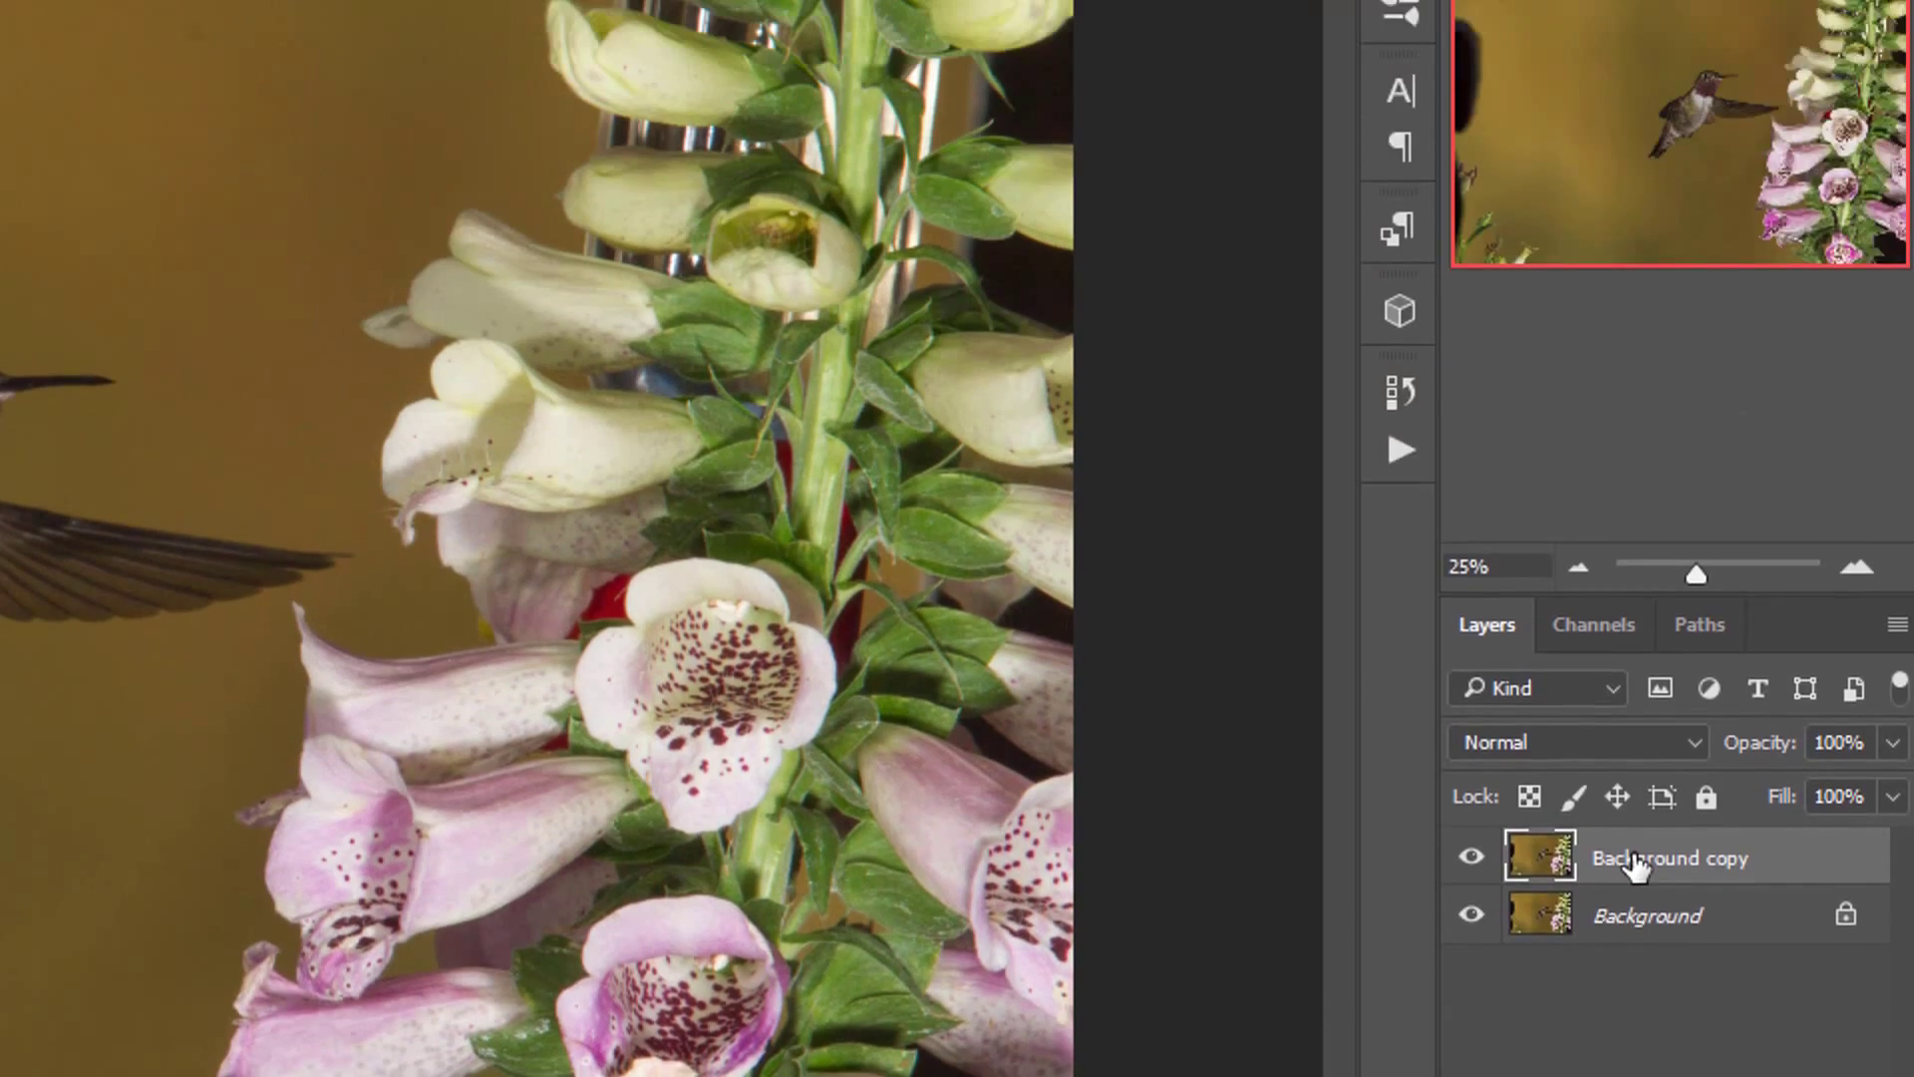
right_click(1636, 346)
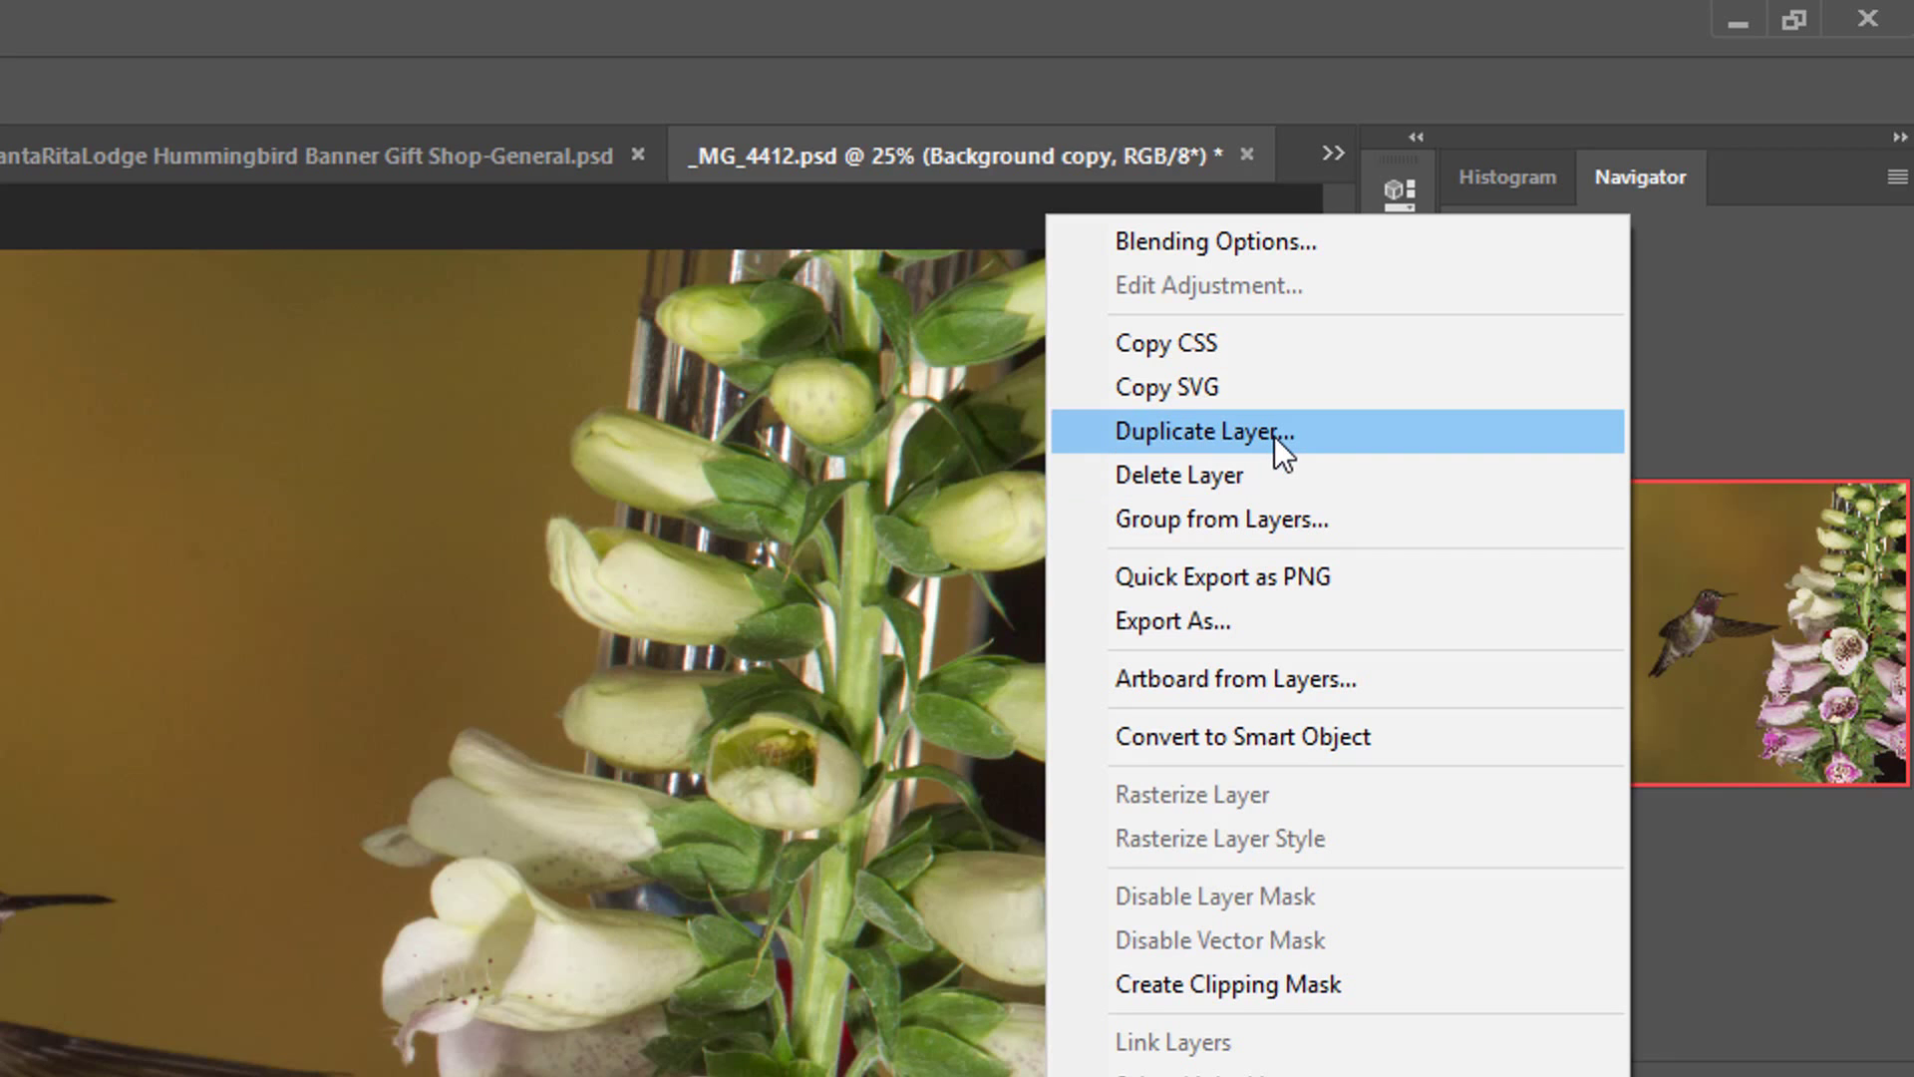
Activate the plain Lasso Tool with Feather set to 20 px
key("Escape")
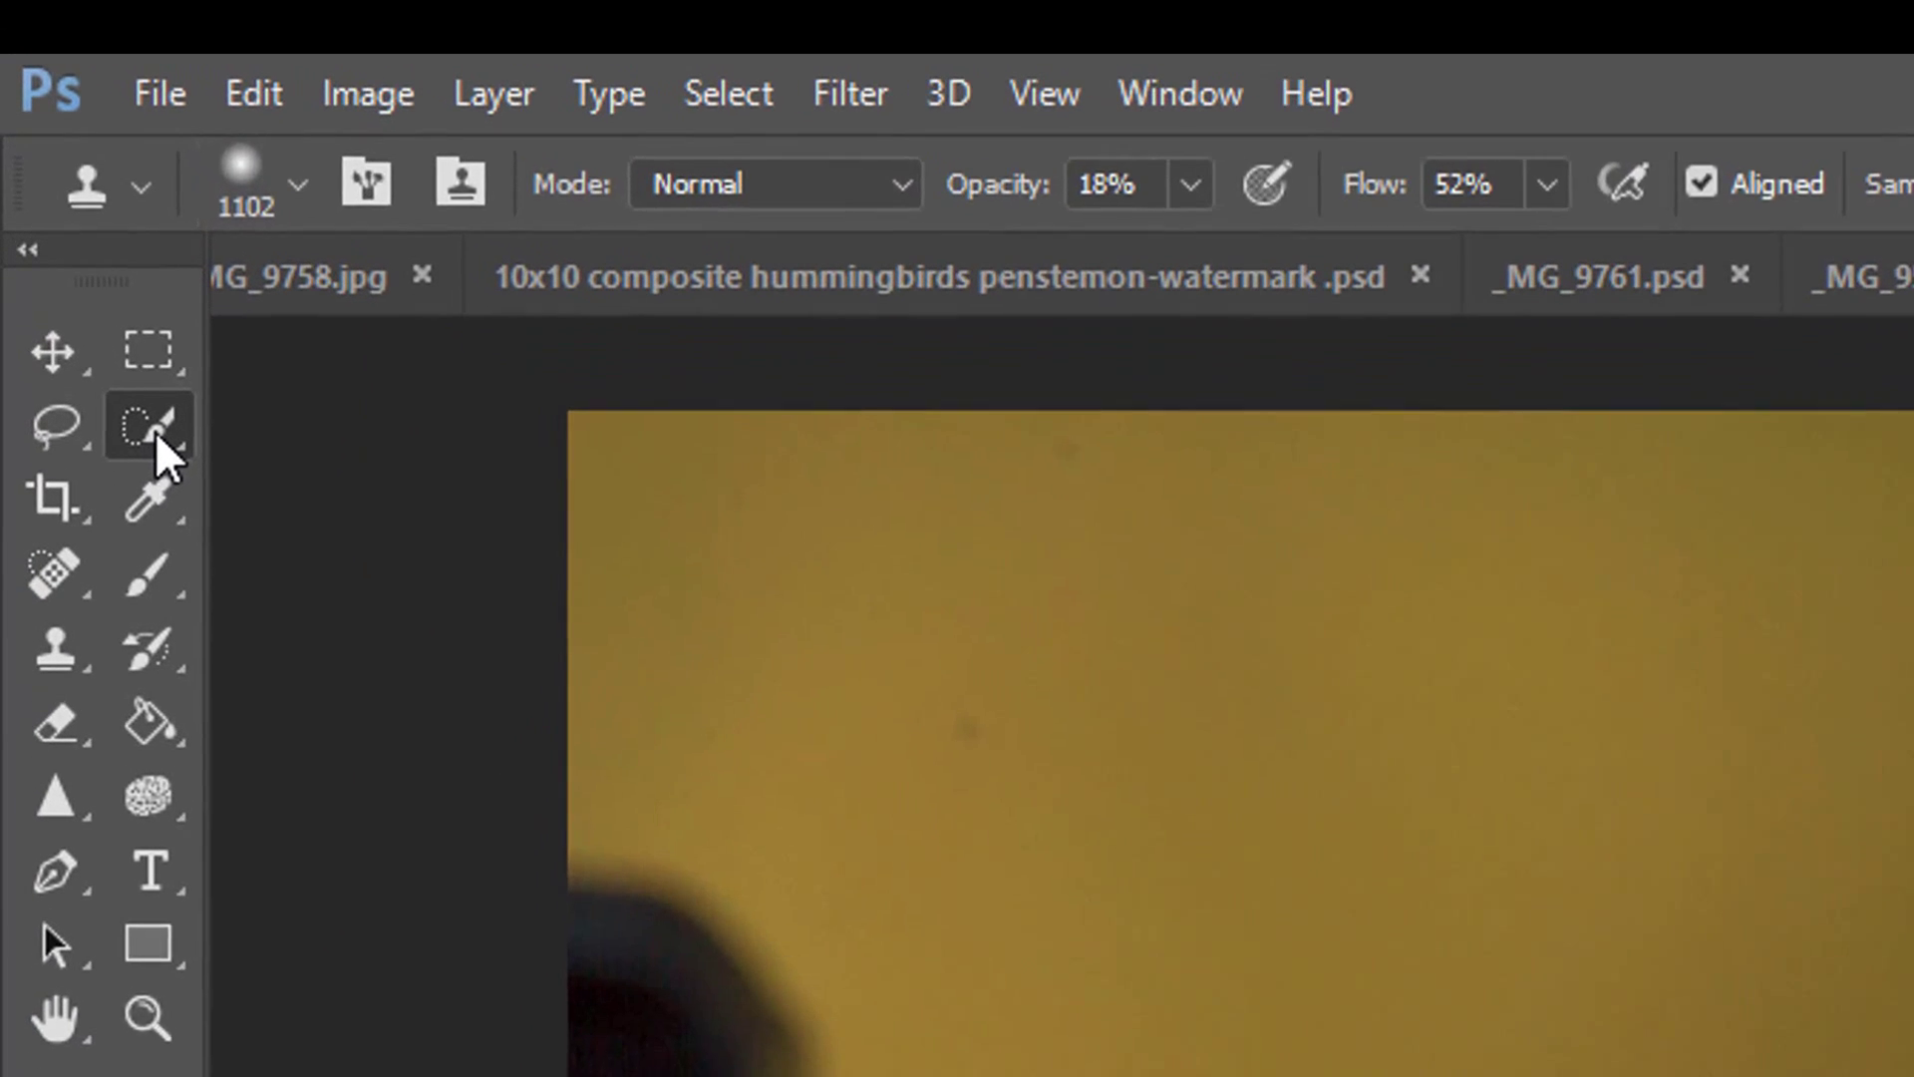
left_click(53, 152)
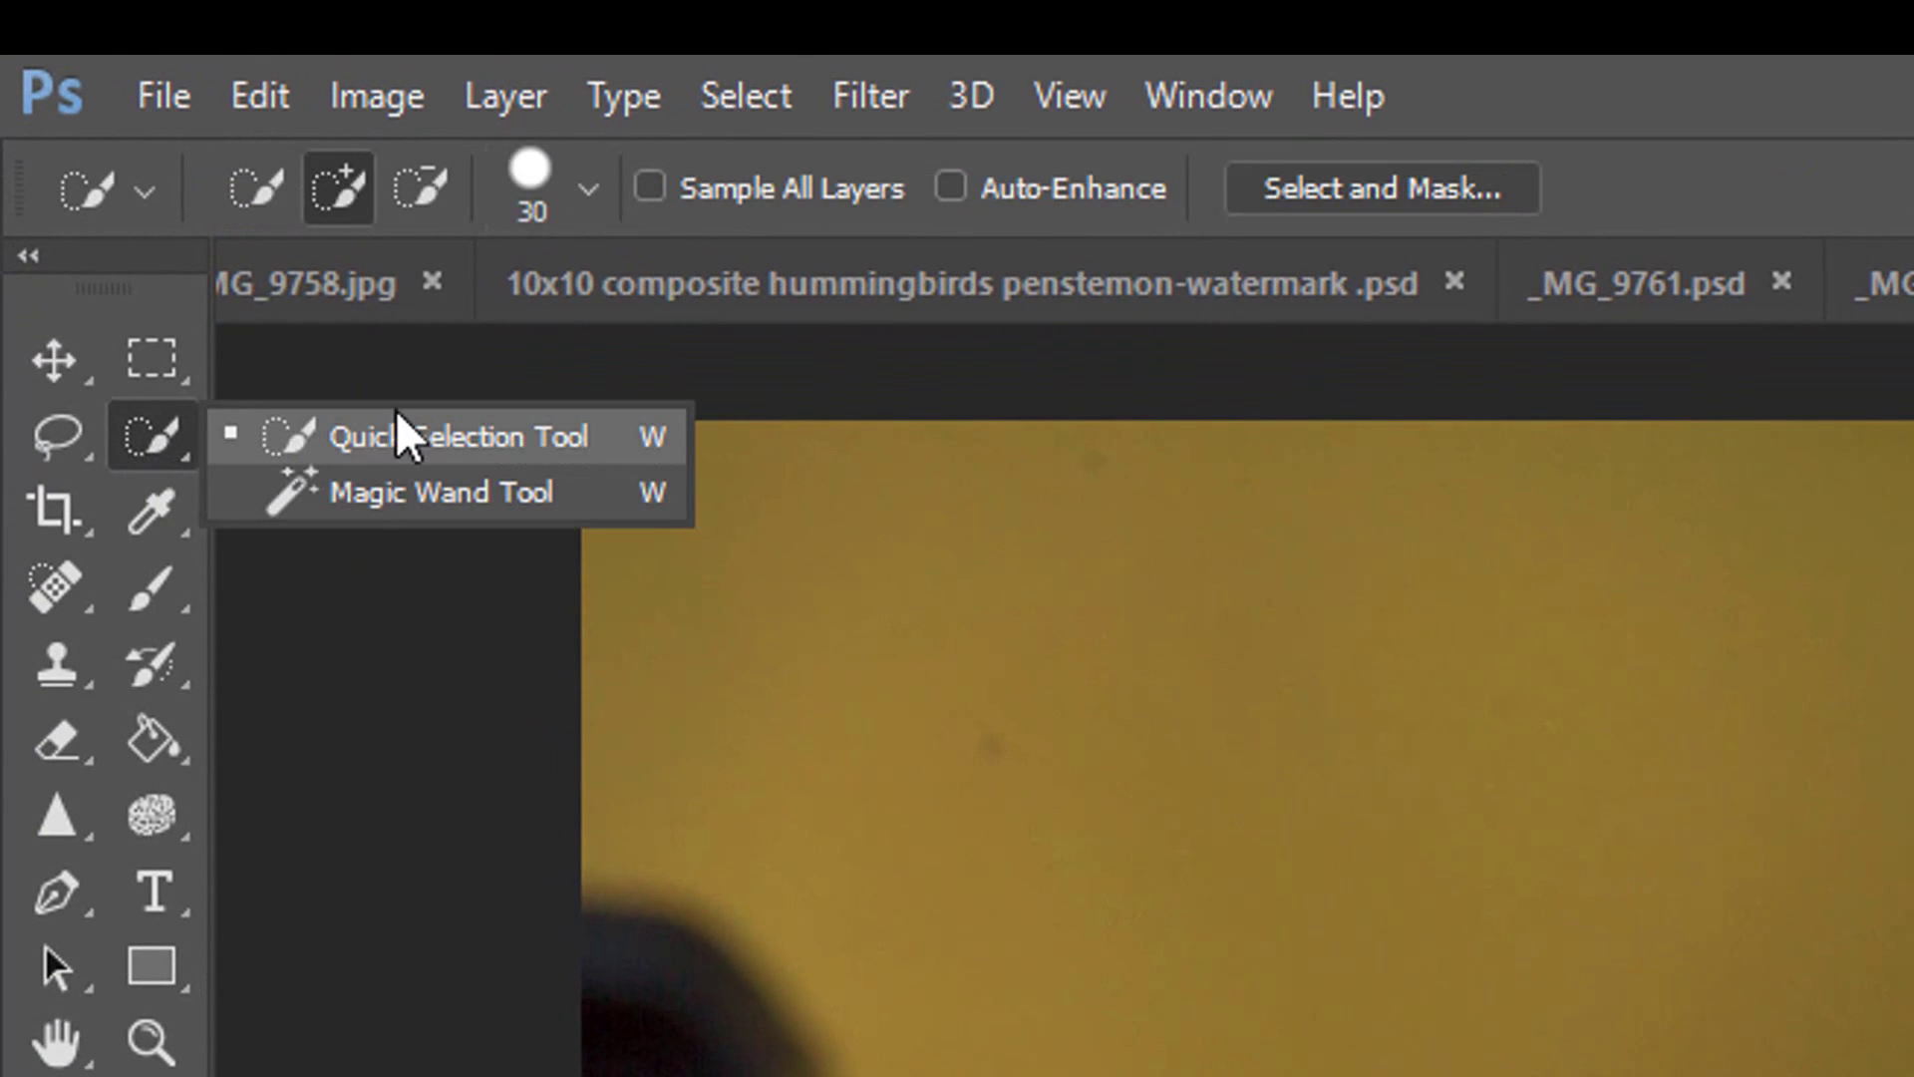
left_click(64, 444)
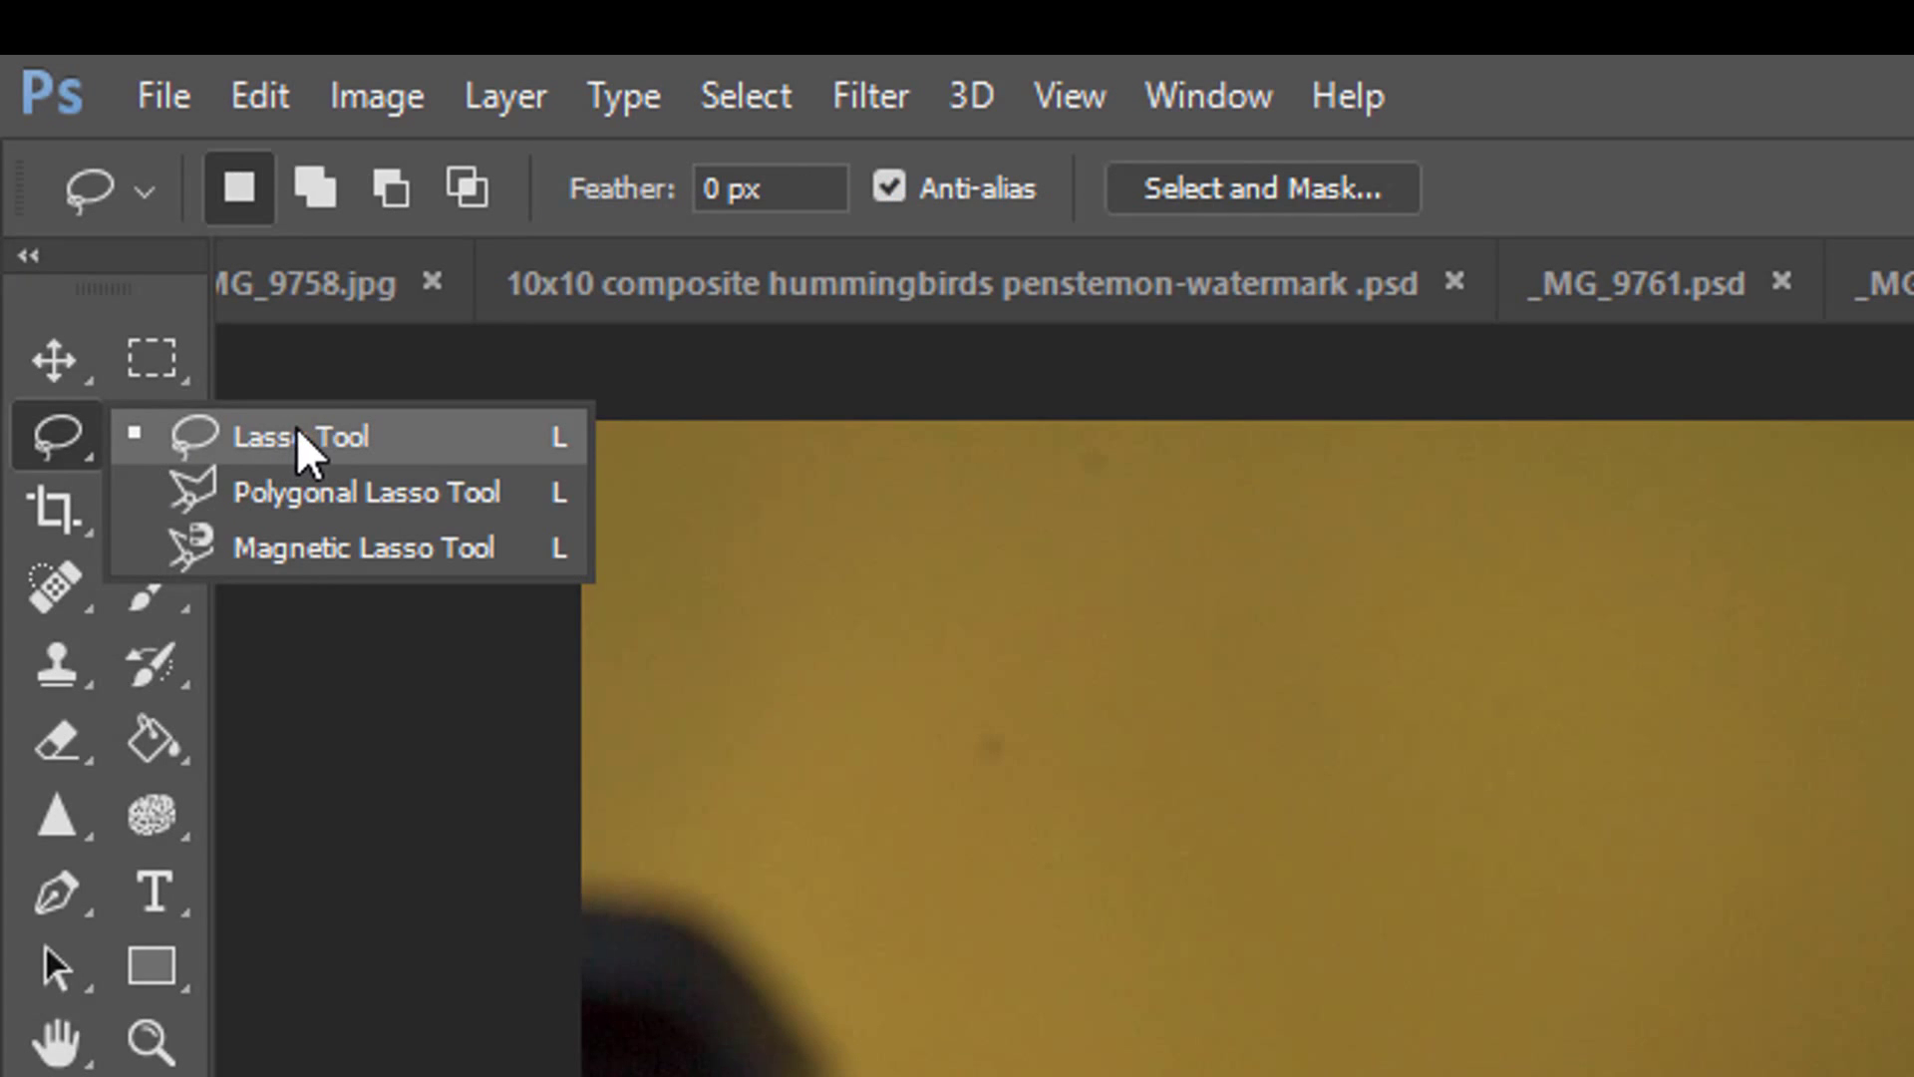
left_click(384, 364)
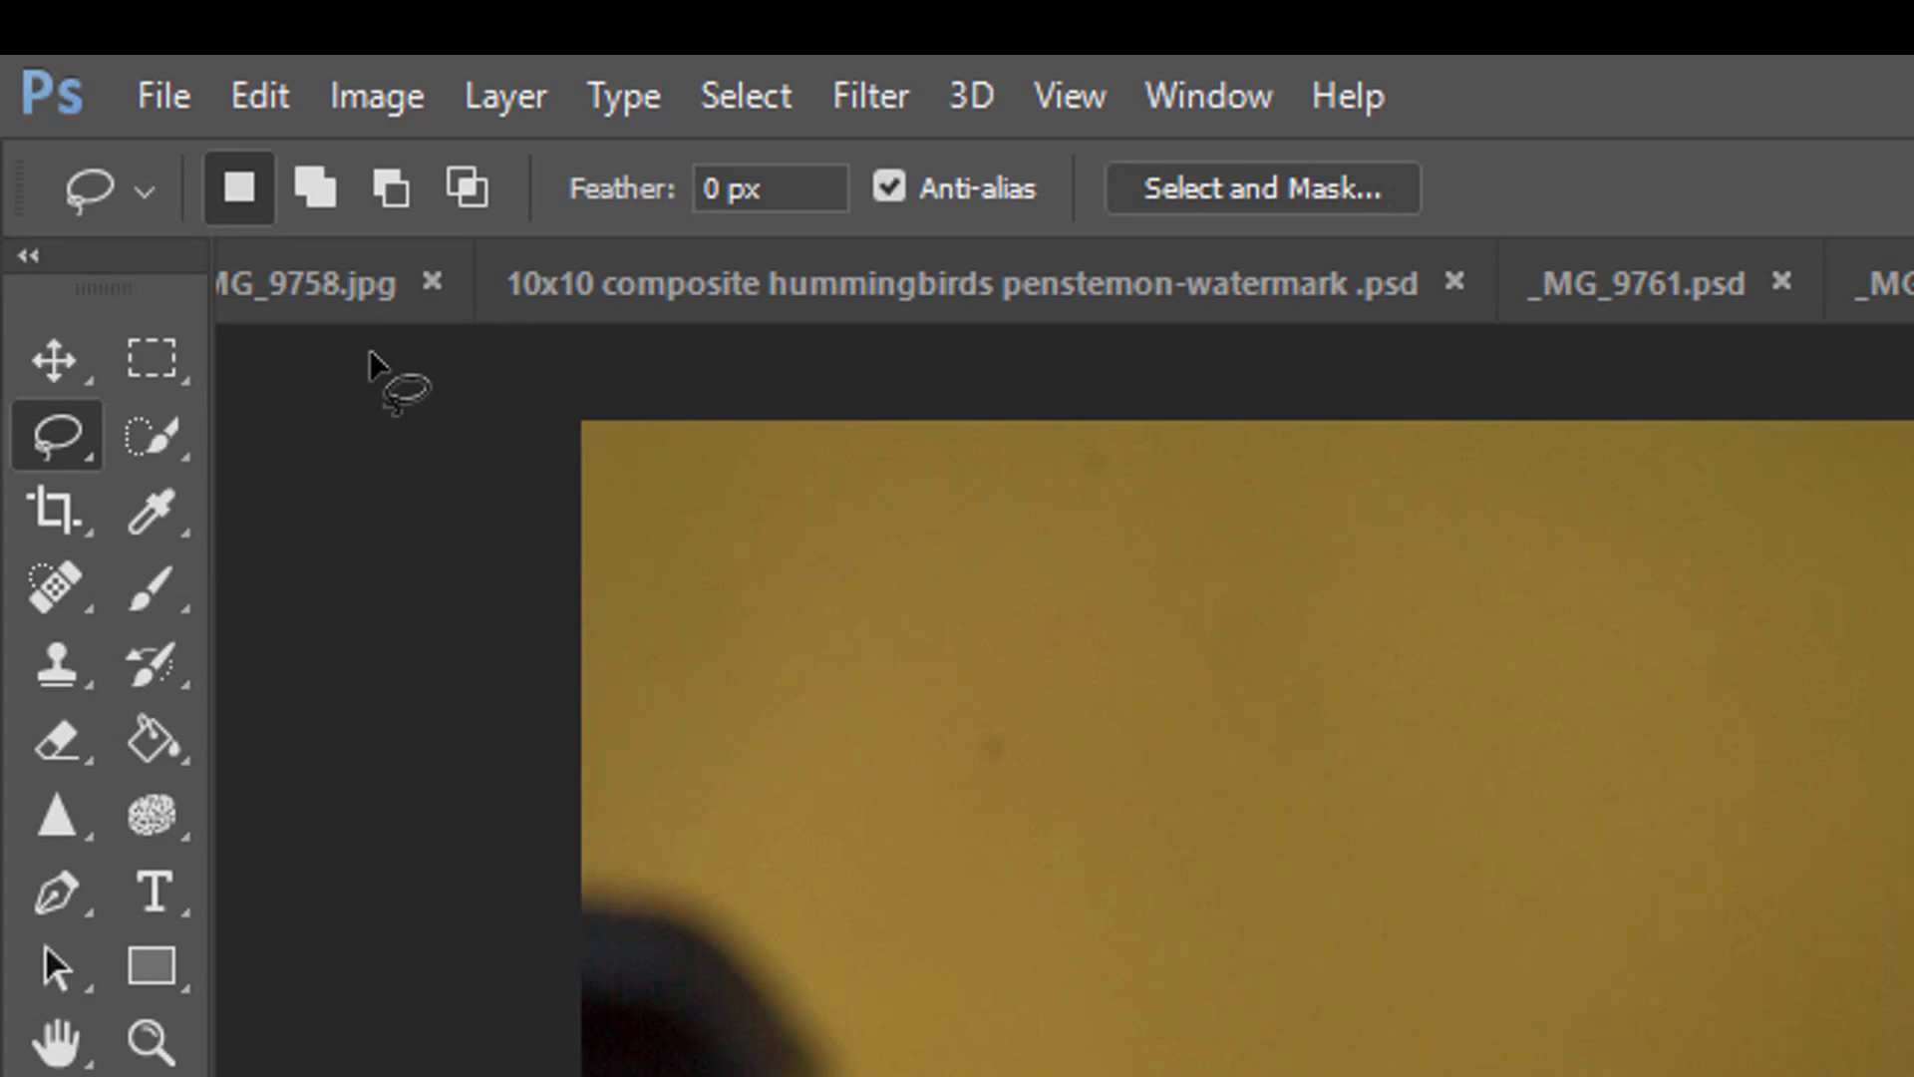
left_click(805, 185)
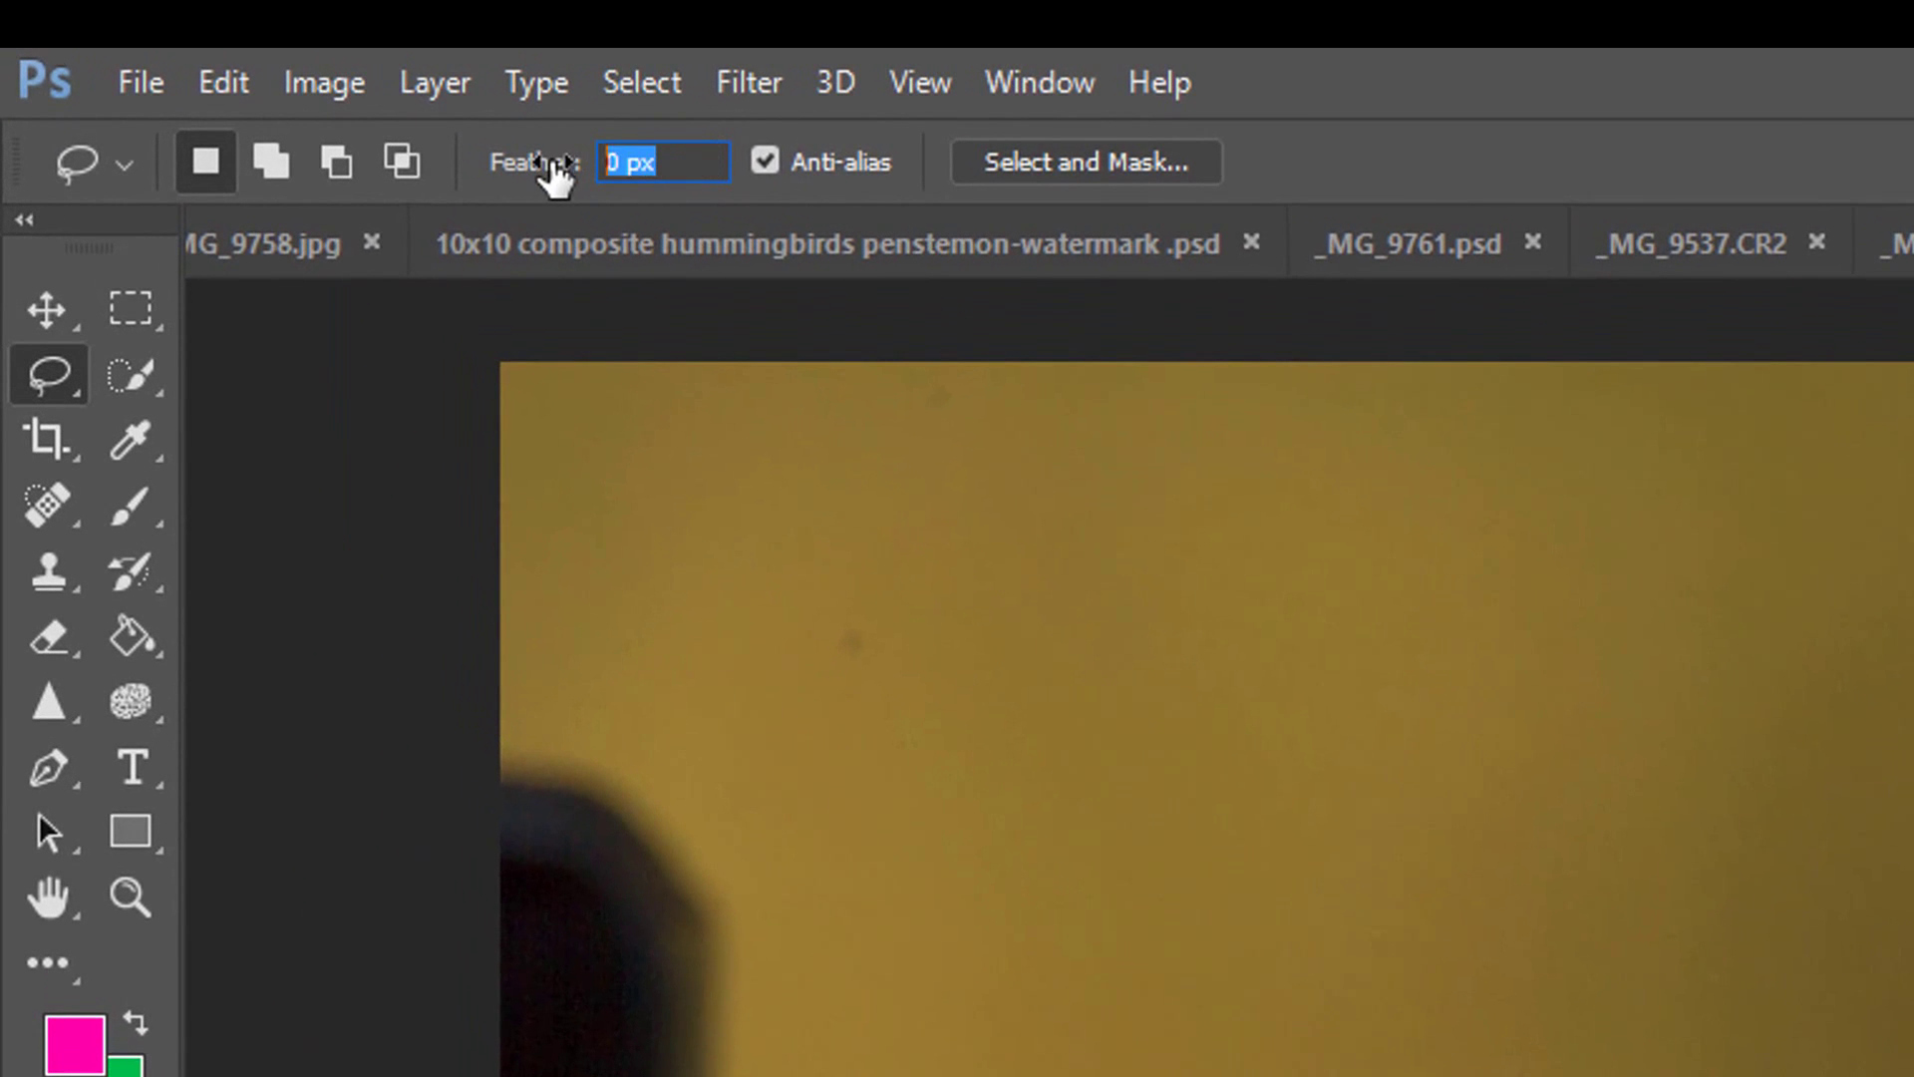
type("20")
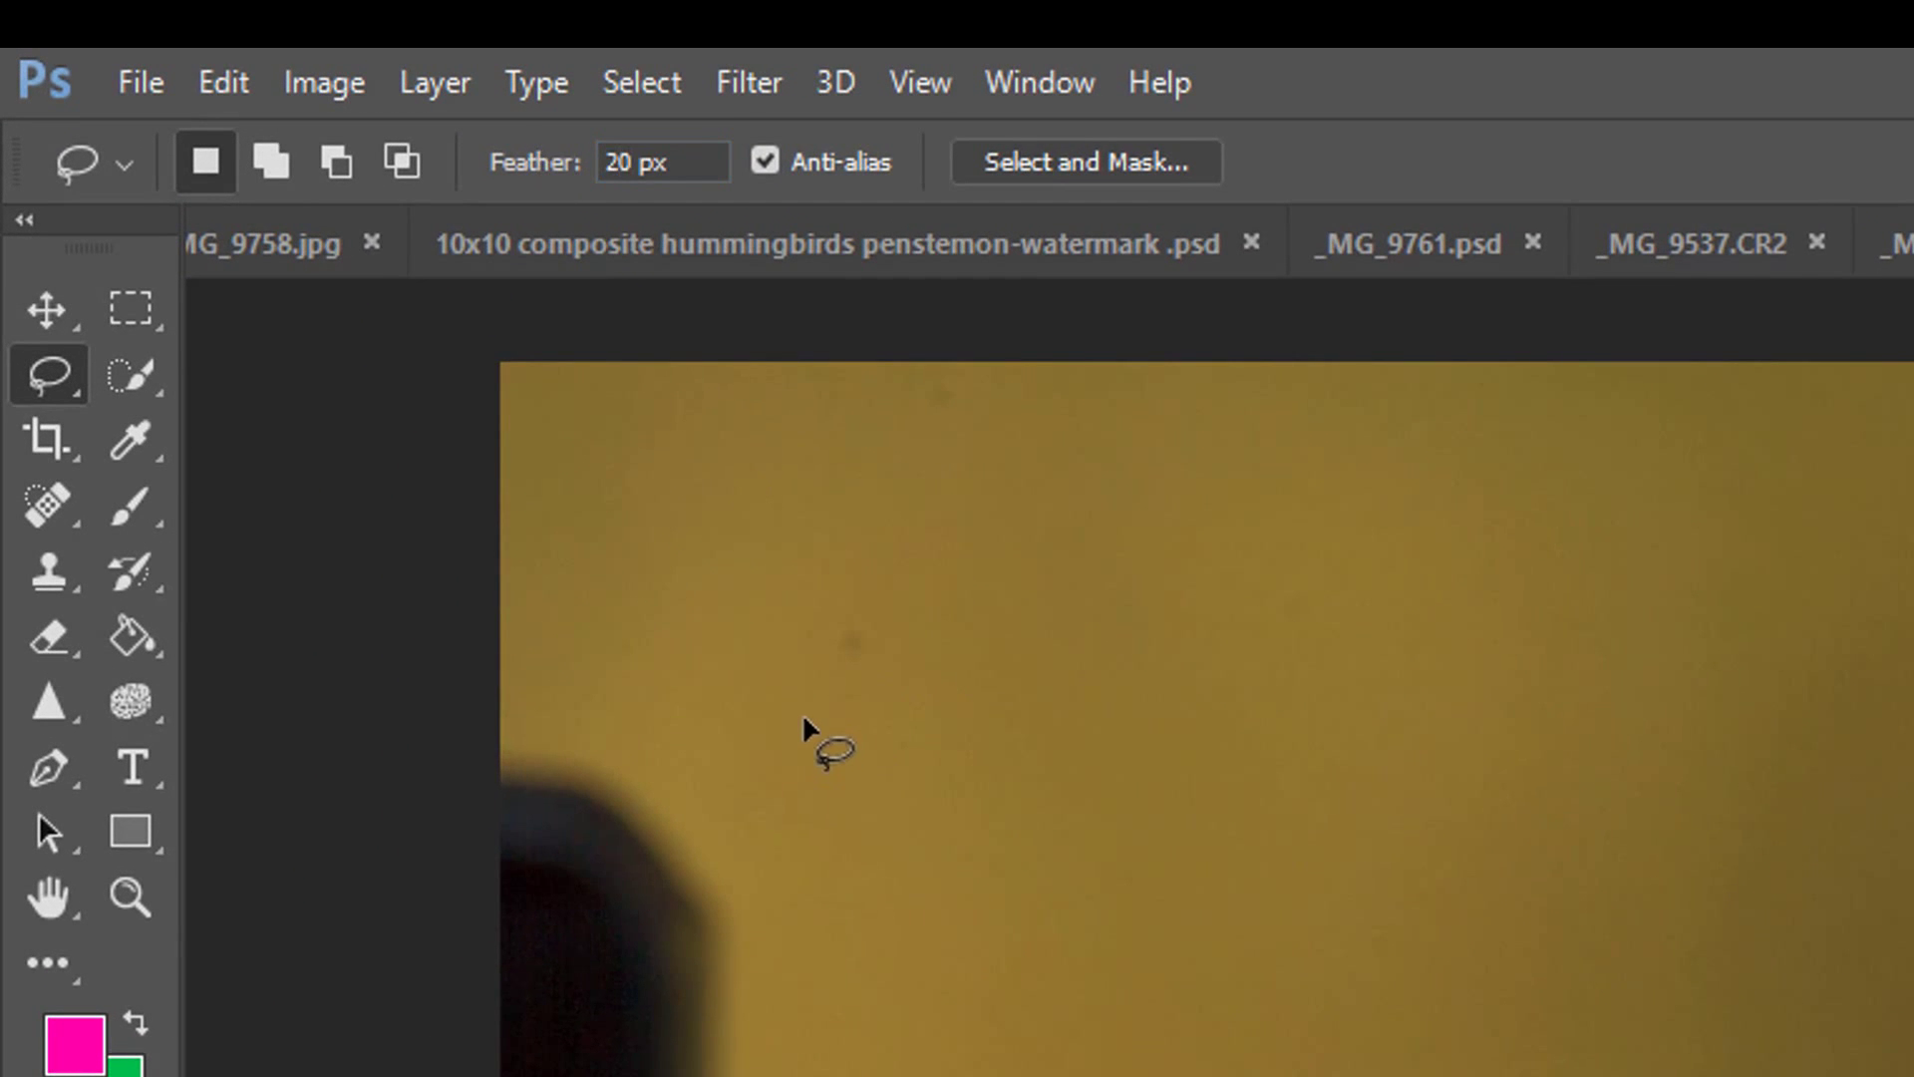
mouse_move(758, 700)
left_mouse_down()
mouse_move(499, 663)
mouse_move(356, 1076)
left_mouse_up()
left_click_drag(168, 743, 134, 1076)
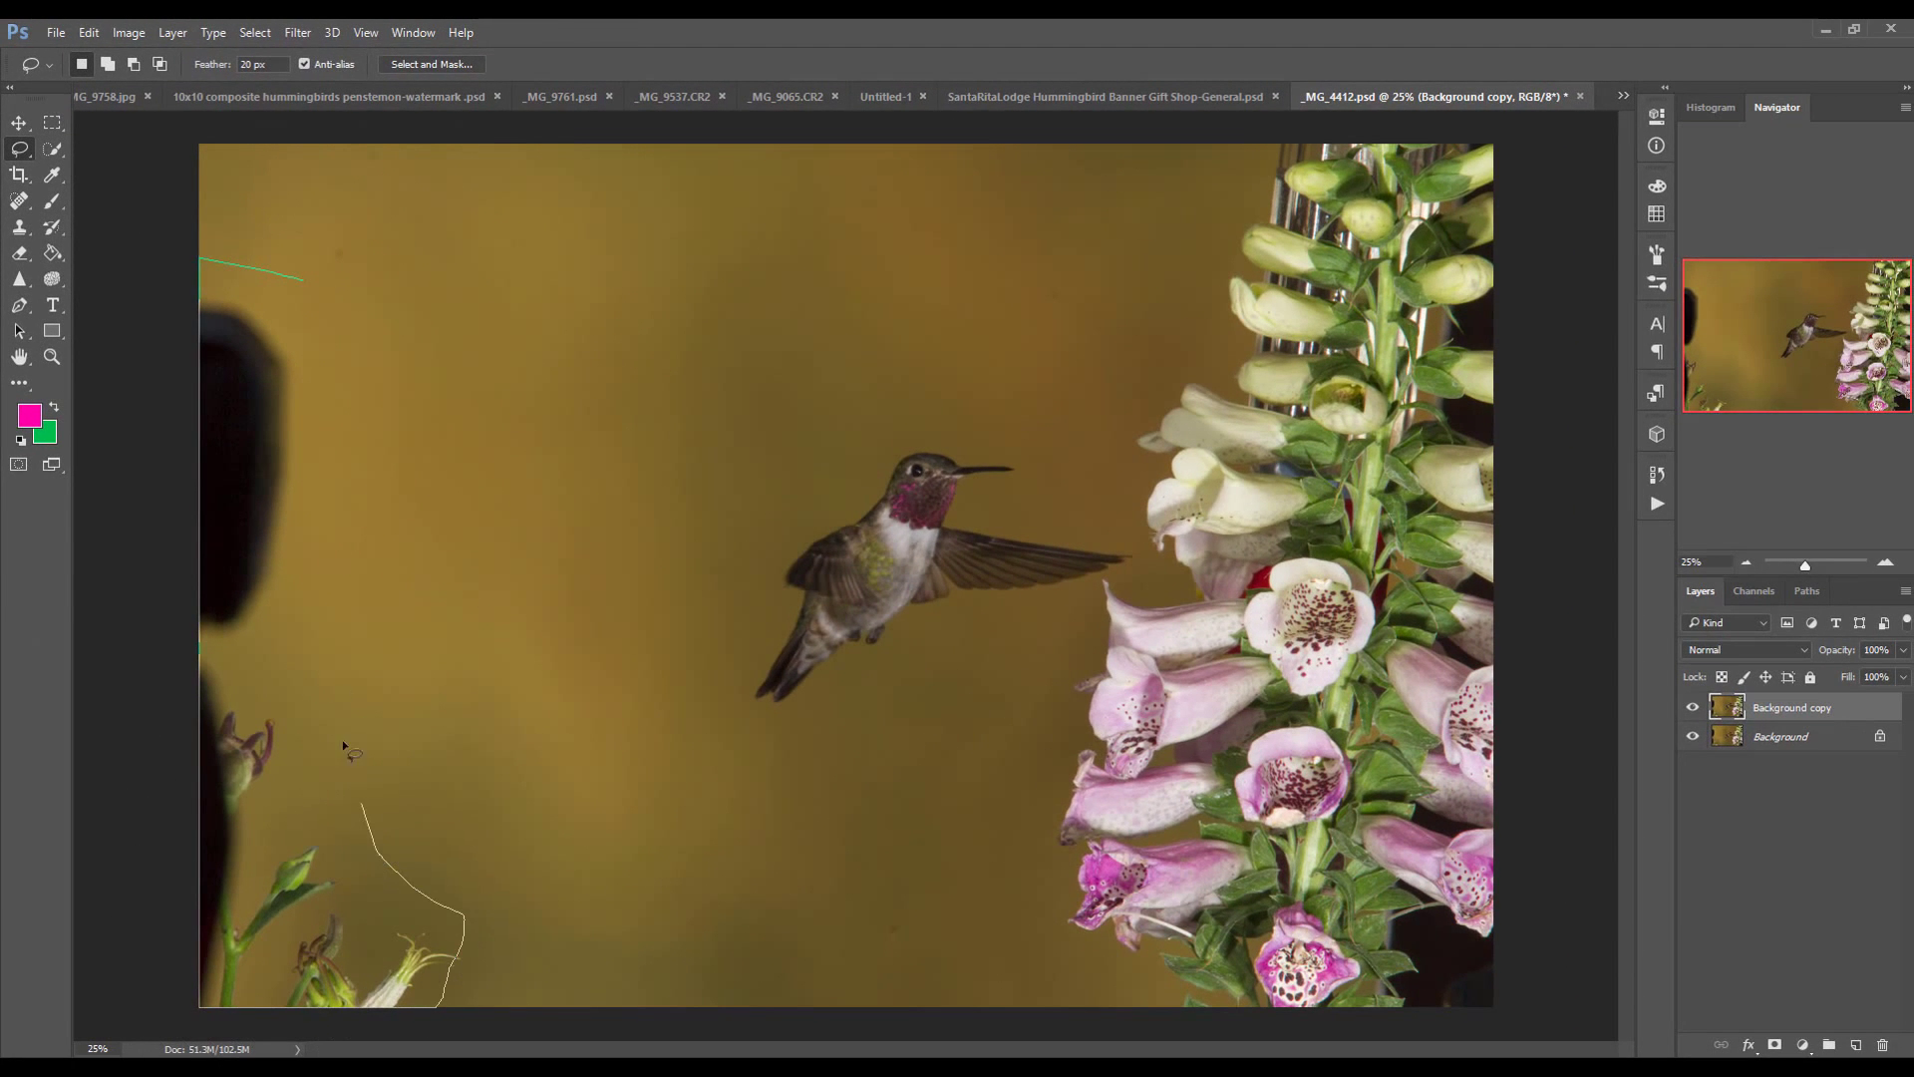
left_click_drag(304, 280, 299, 284)
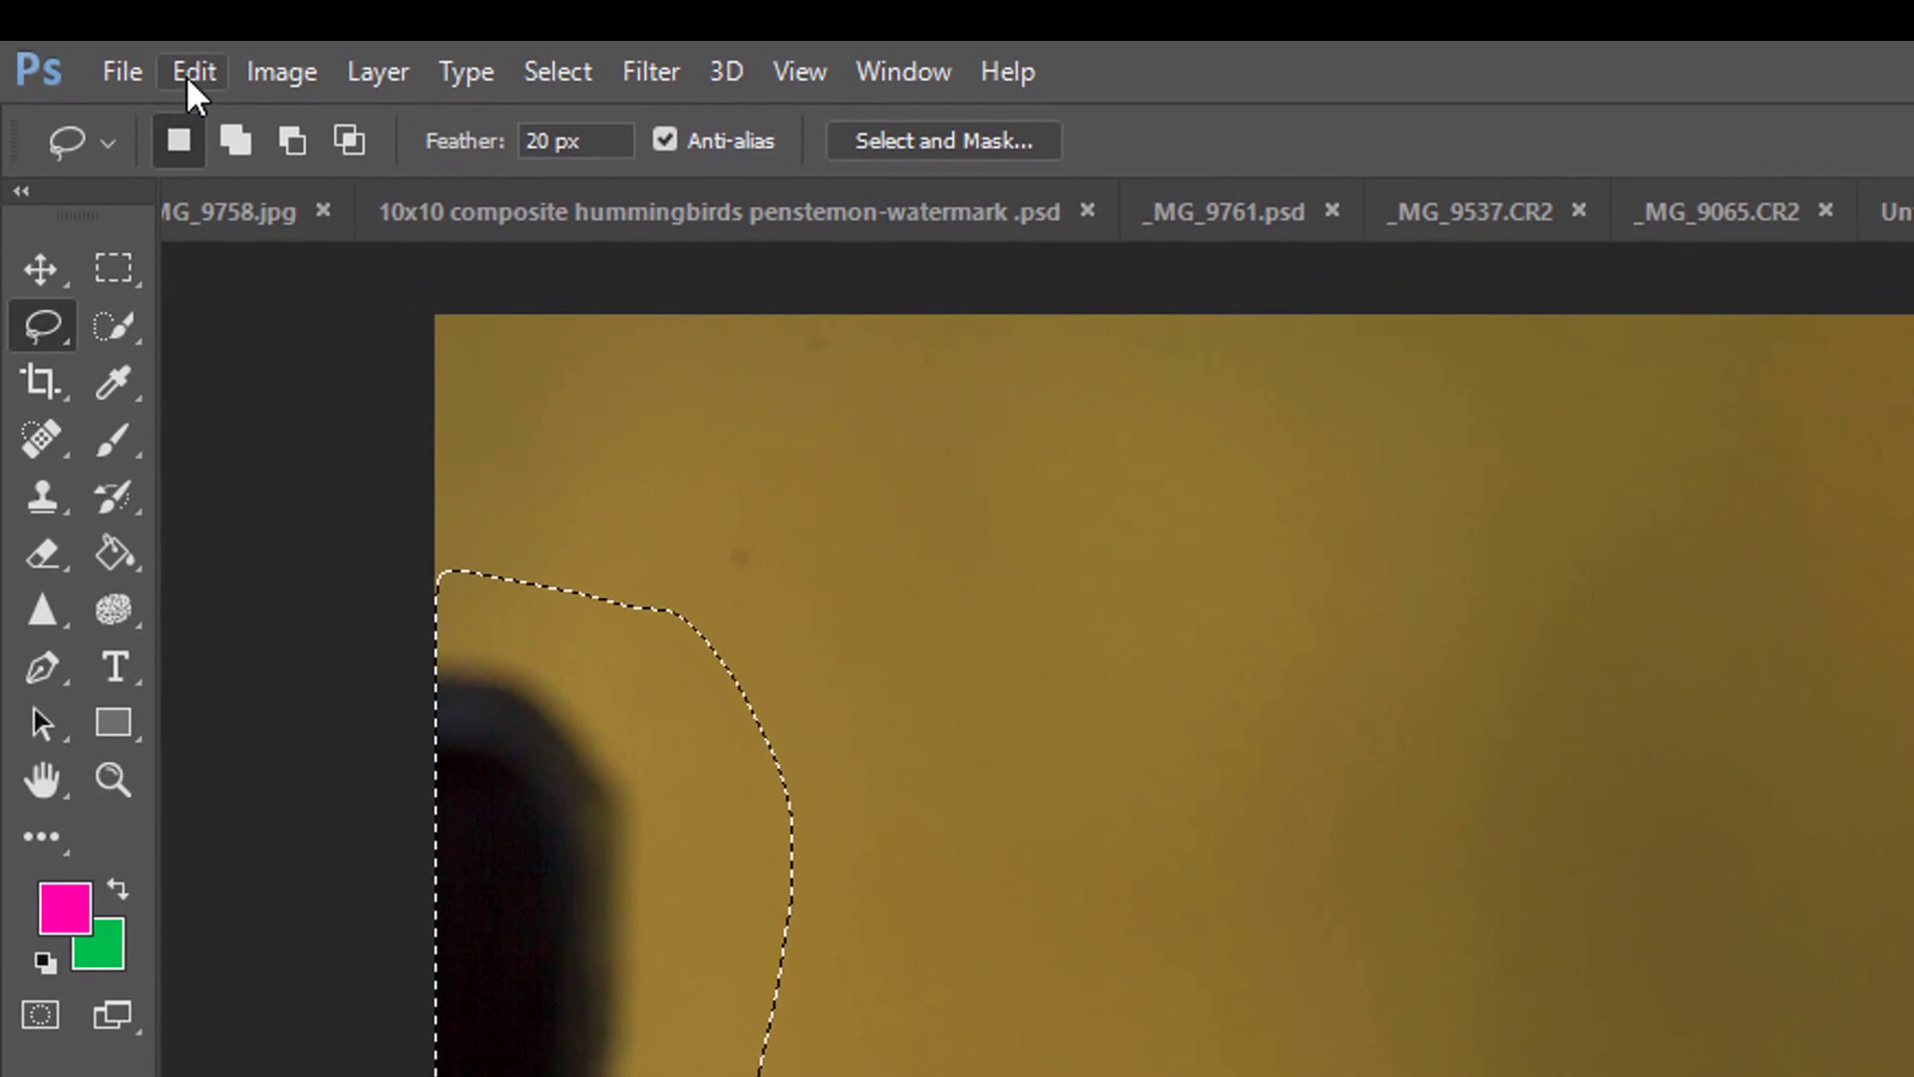
left_click(186, 75)
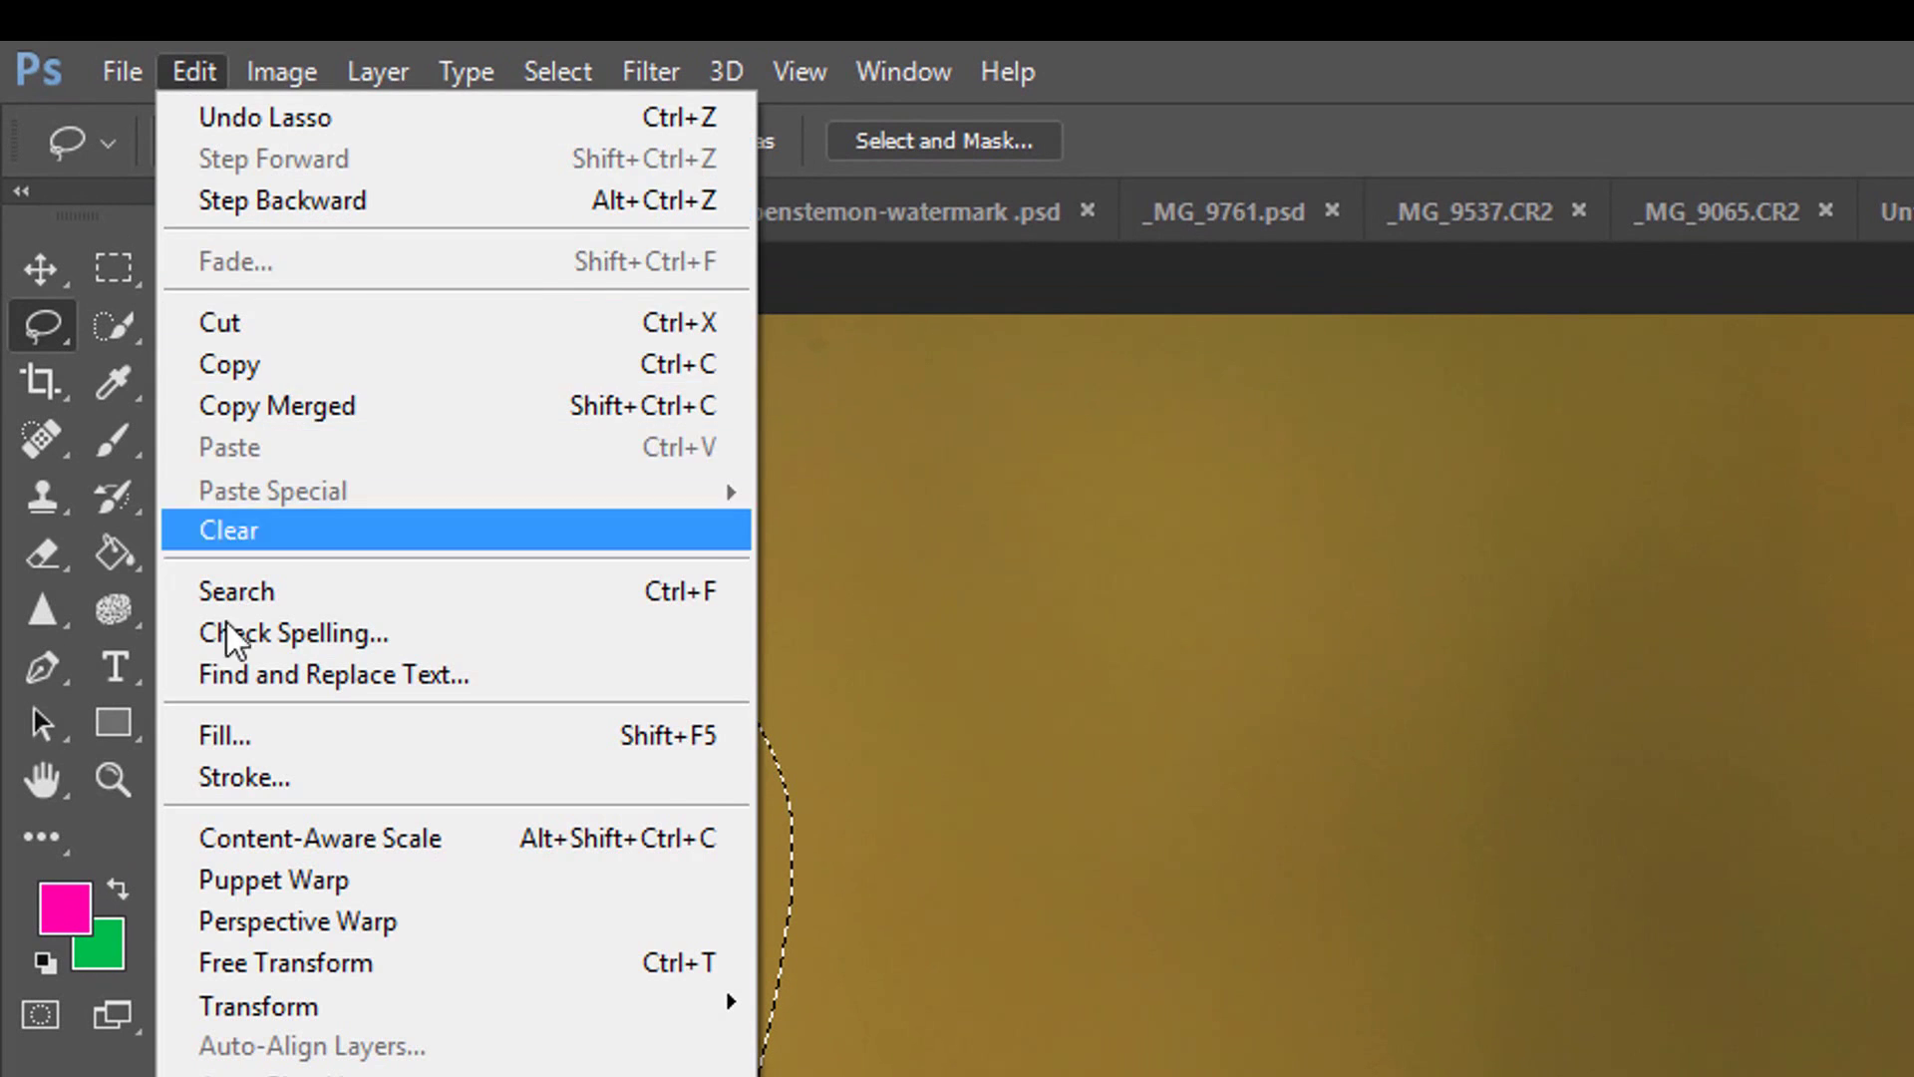
left_click(223, 738)
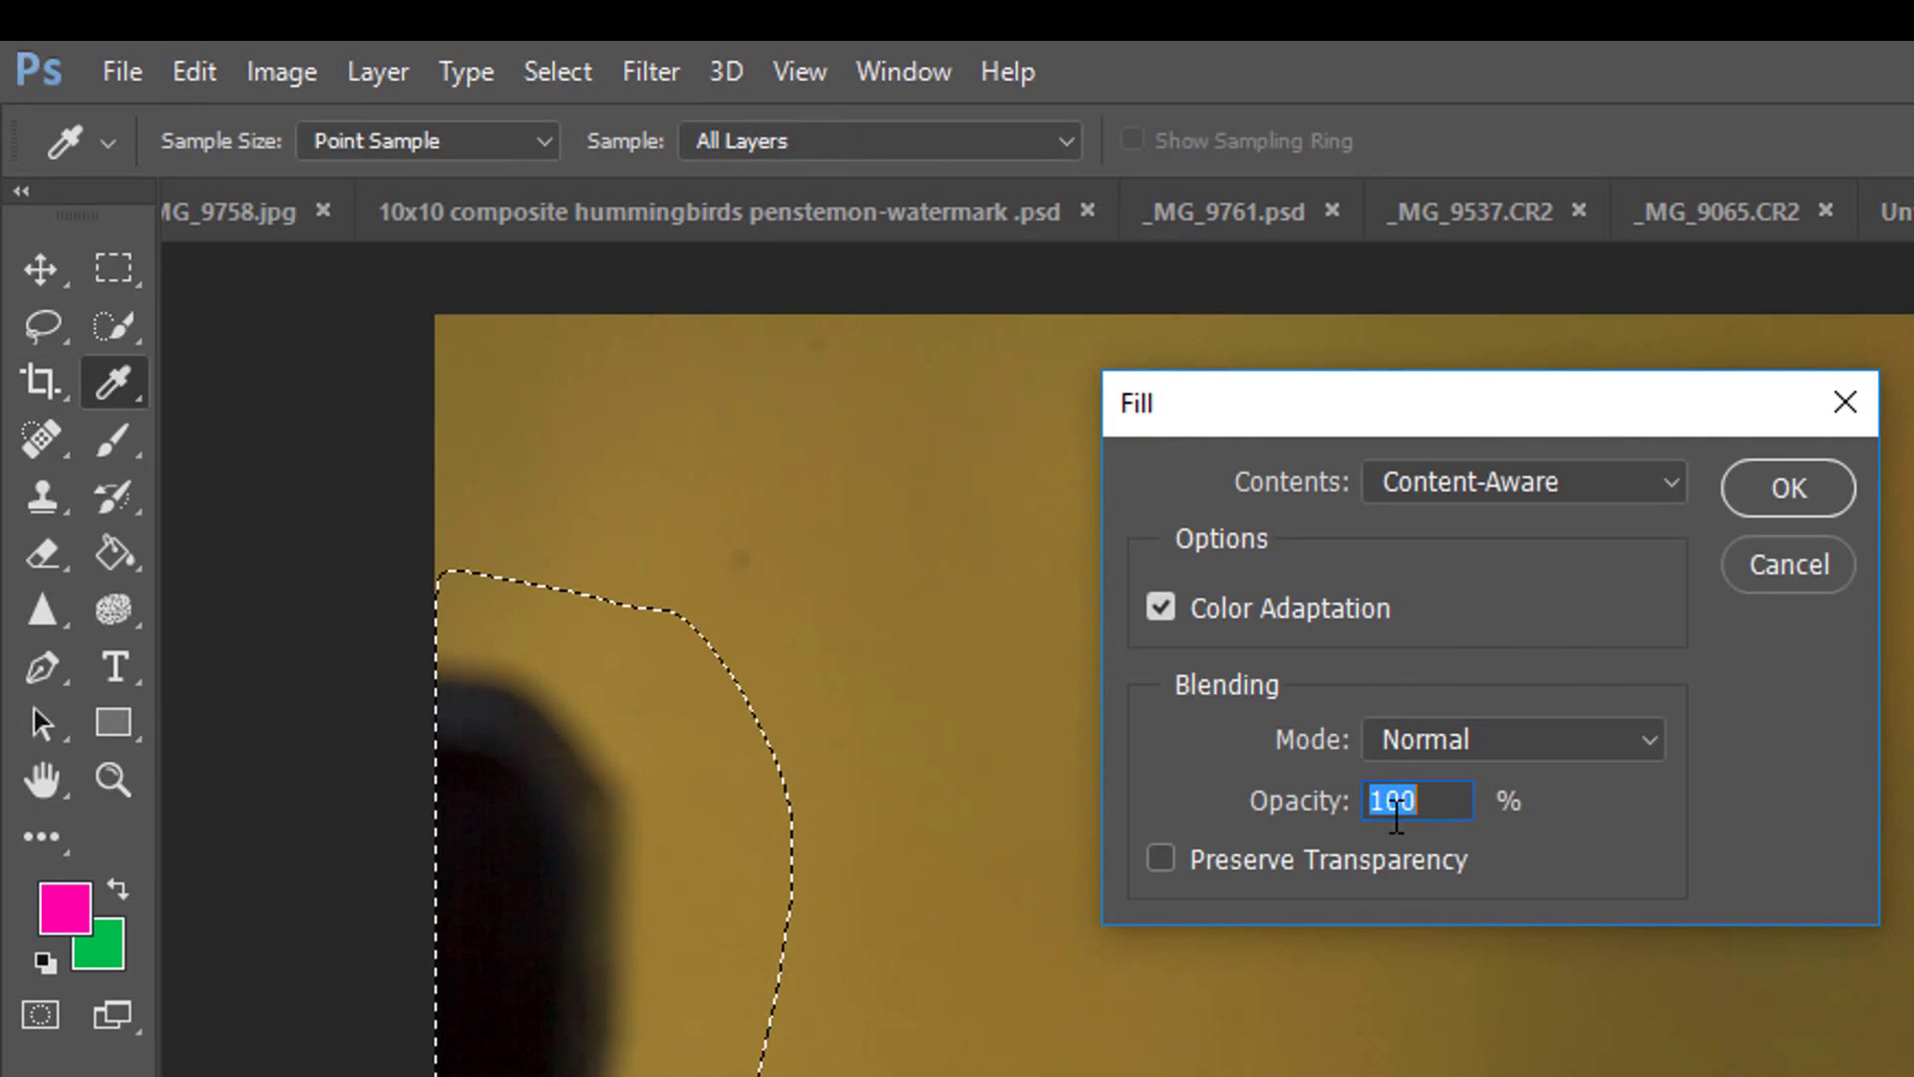
left_click(1760, 489)
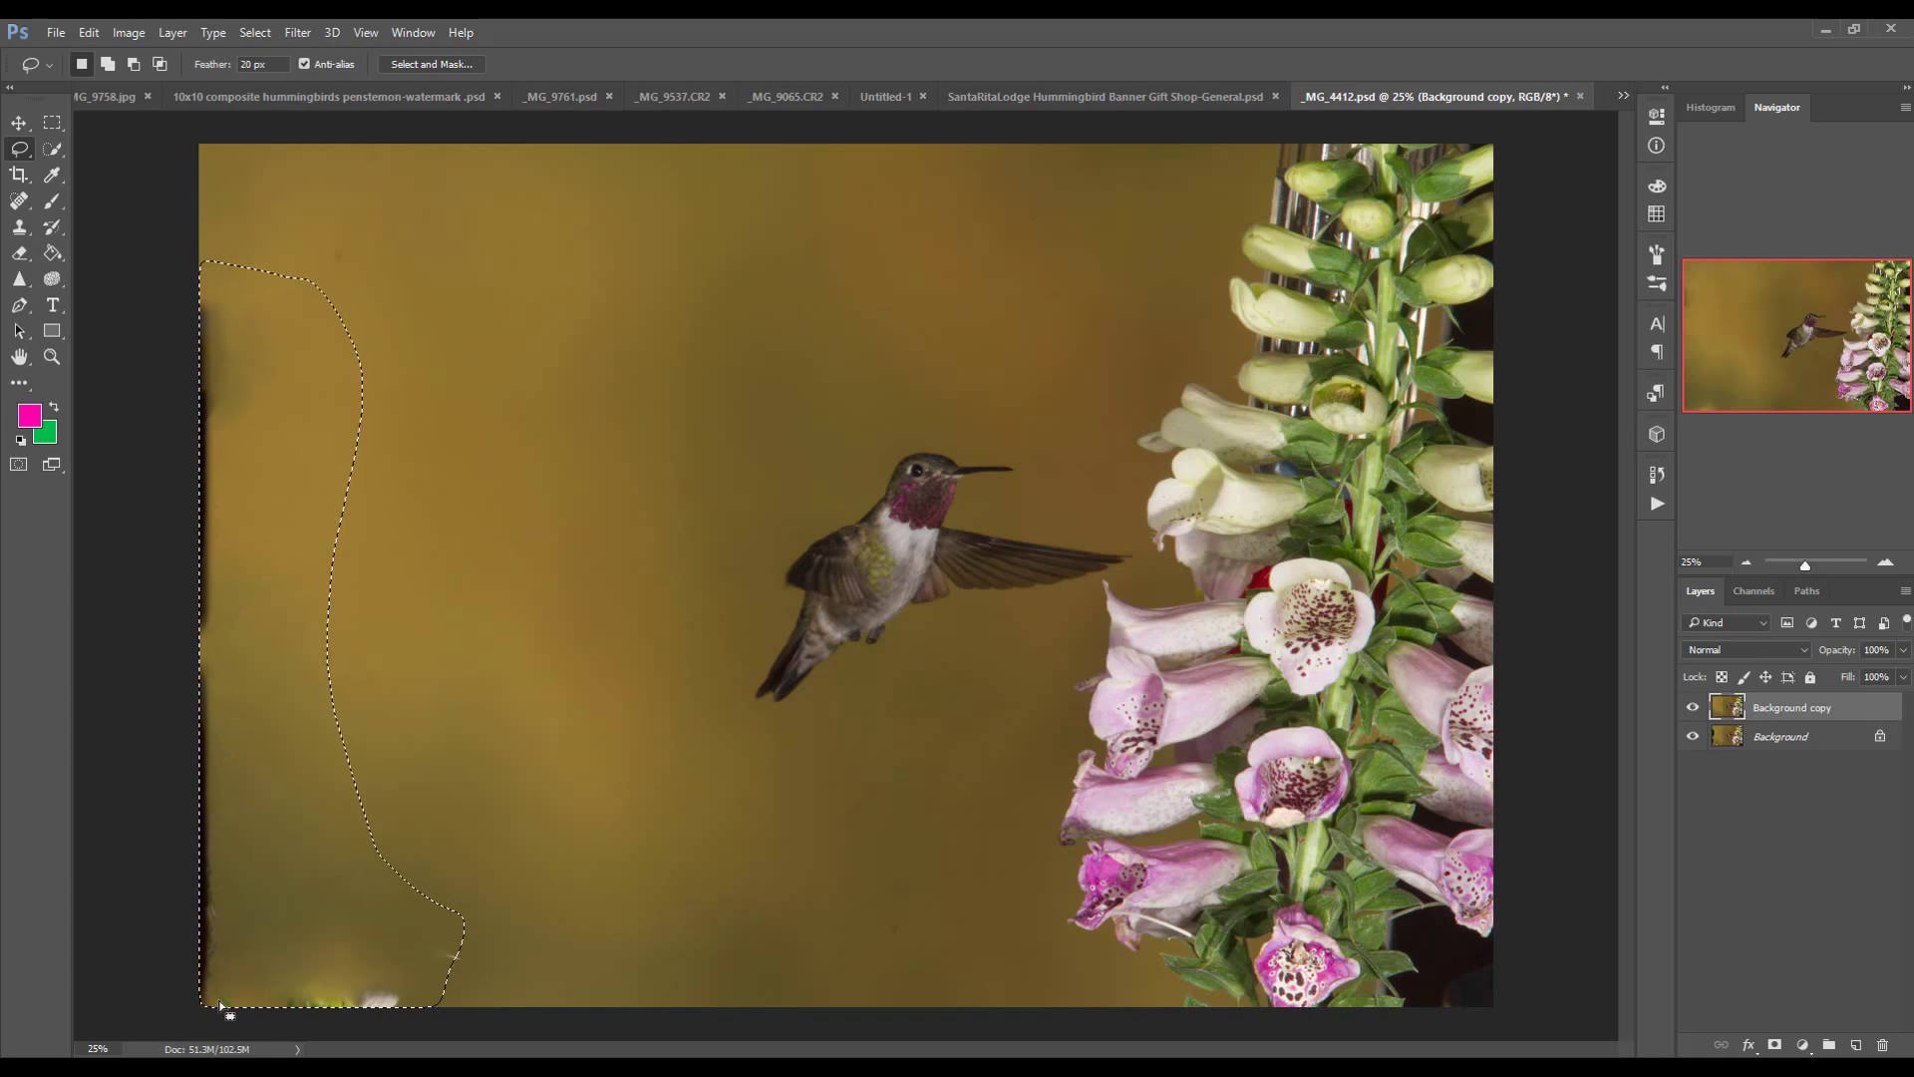
left_click_drag(213, 910, 254, 443)
key("ctrl+z")
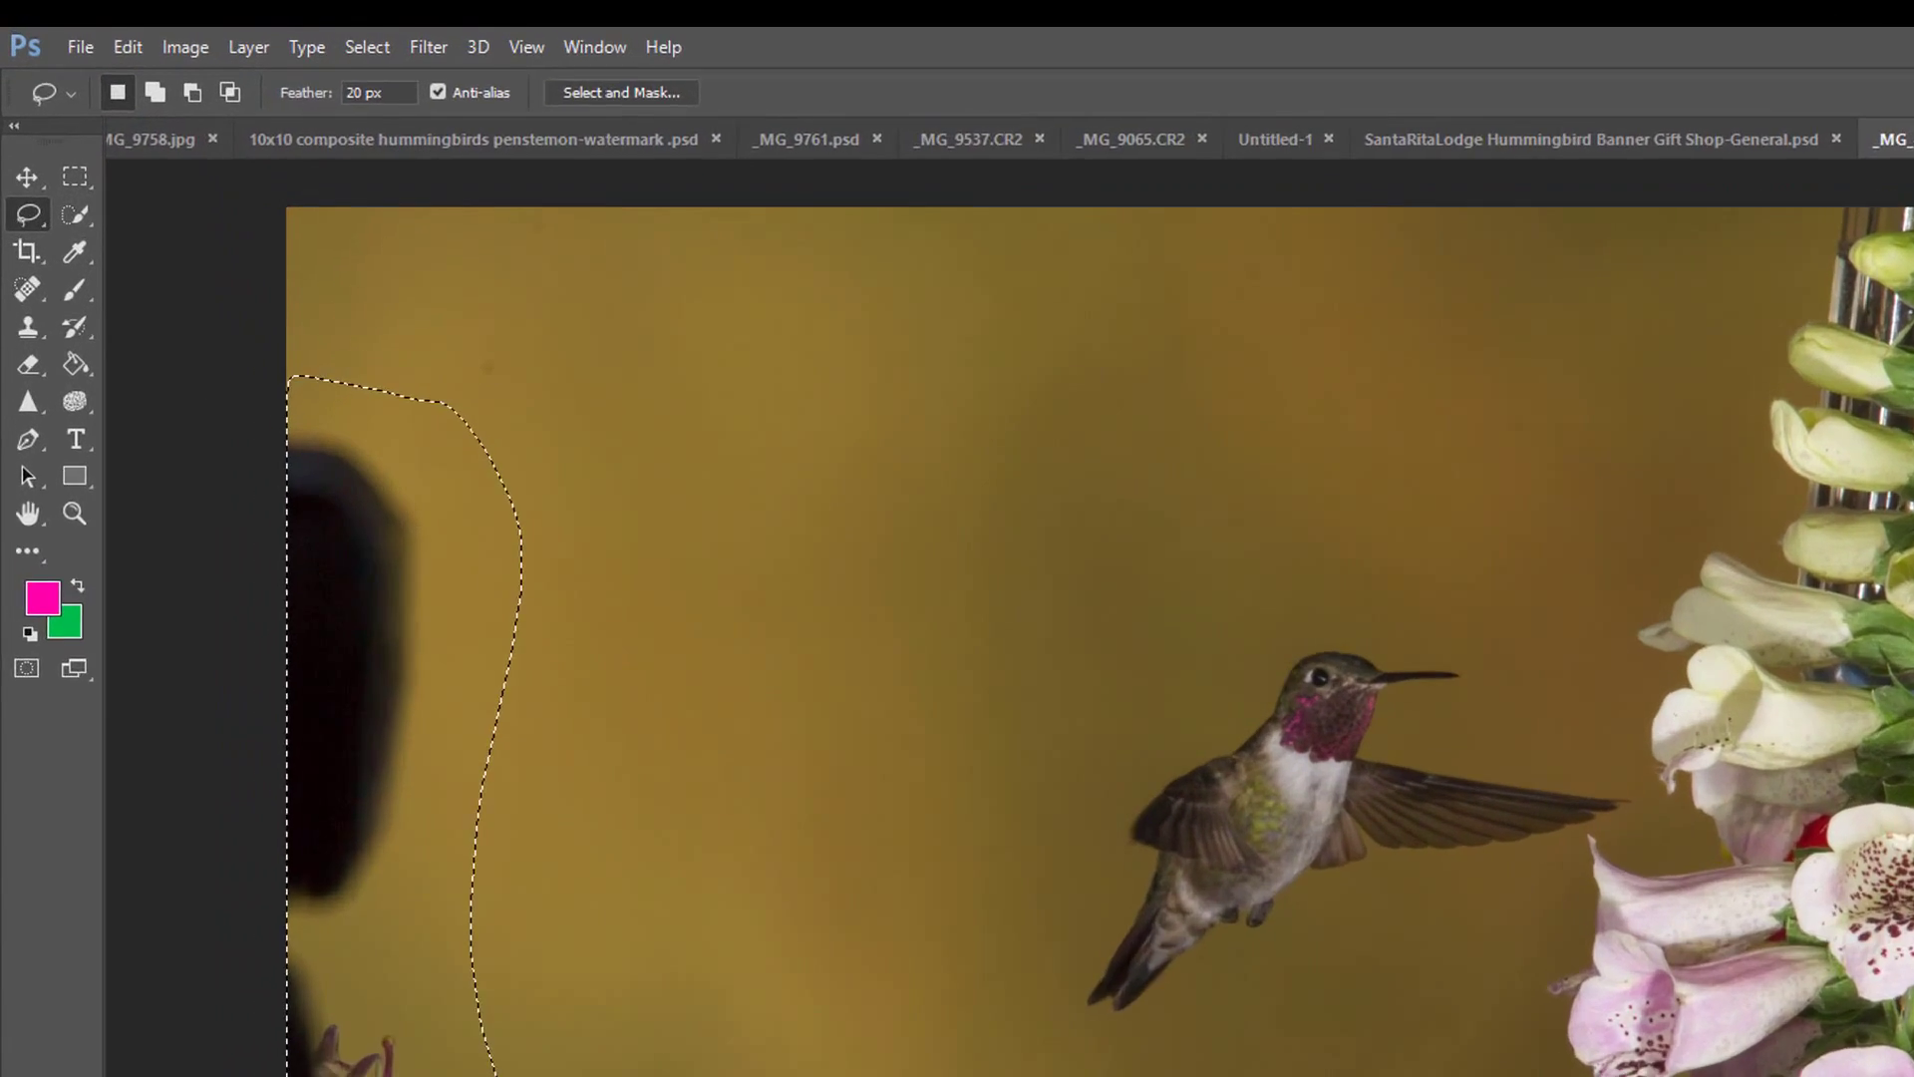
left_click(318, 230)
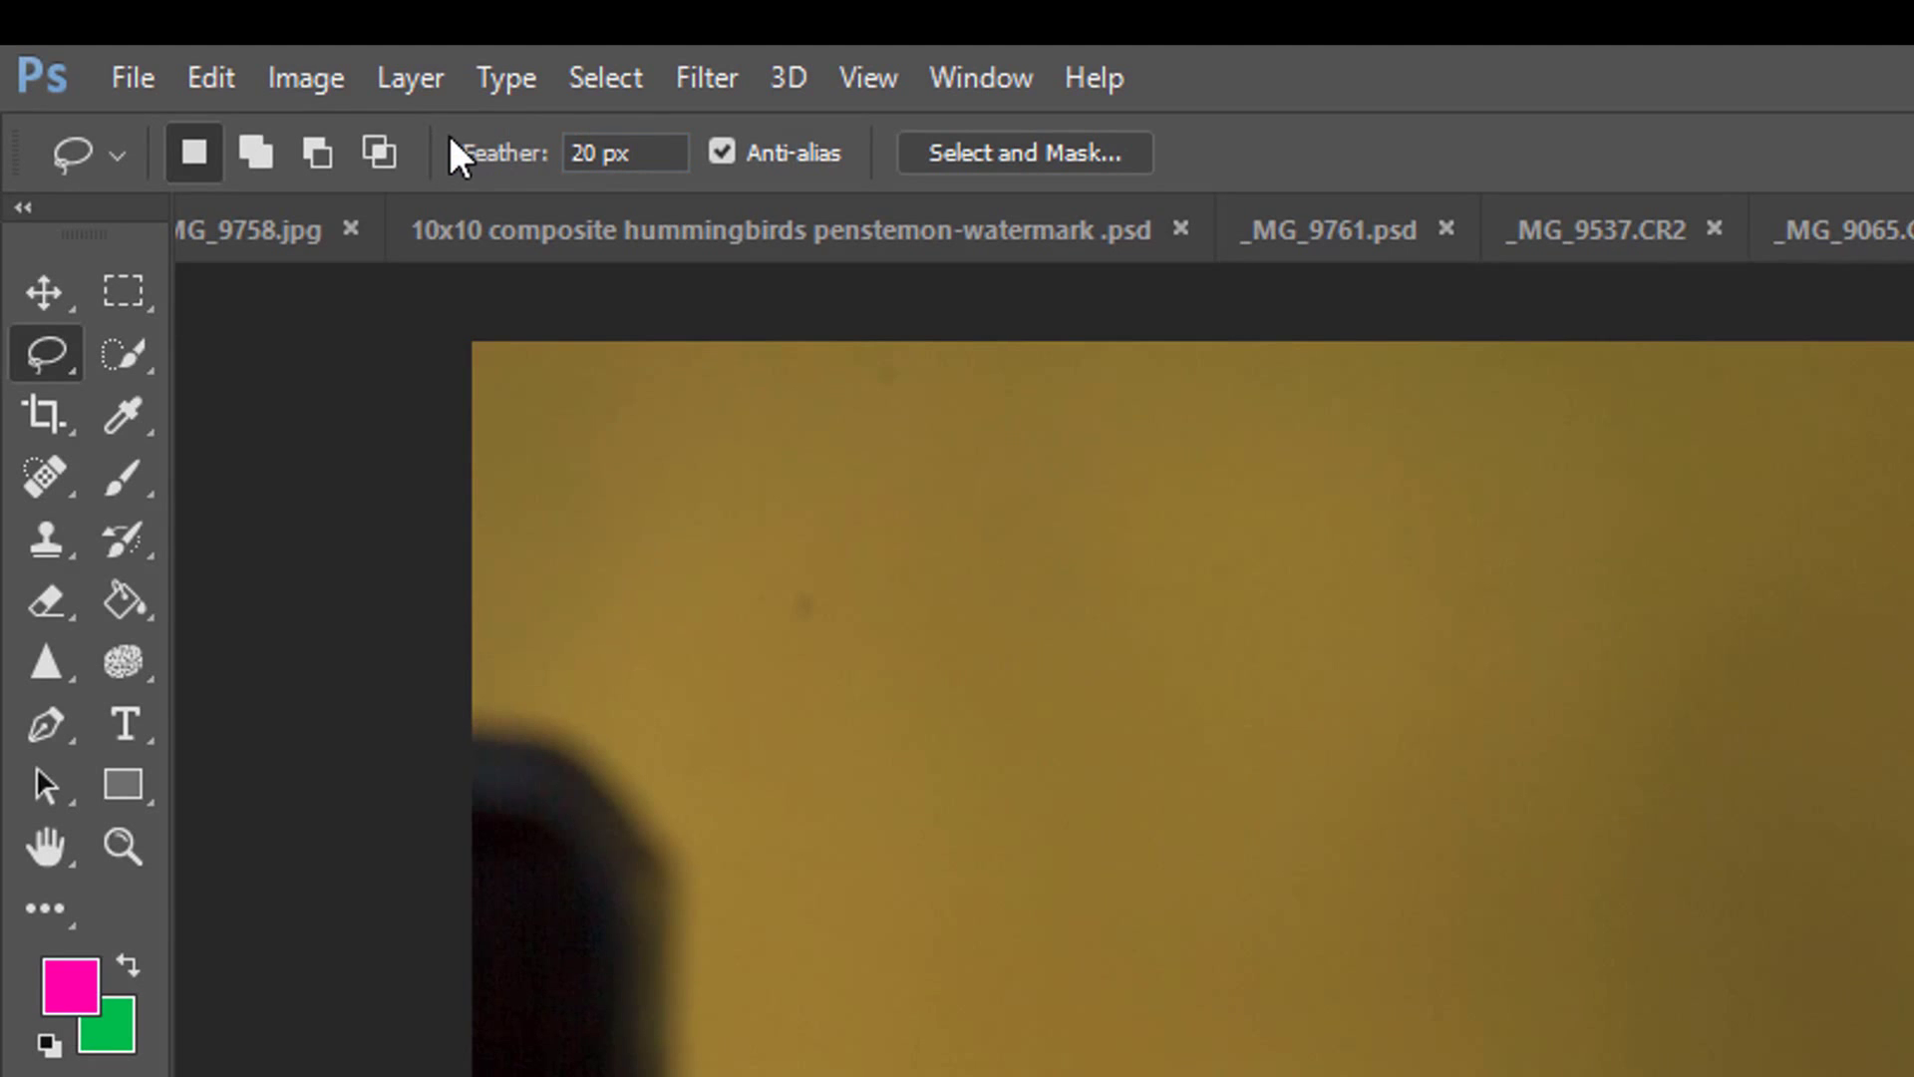
Reset feather to 0 px and lasso the dark shape and stray plants on the left edge
left_click(595, 156)
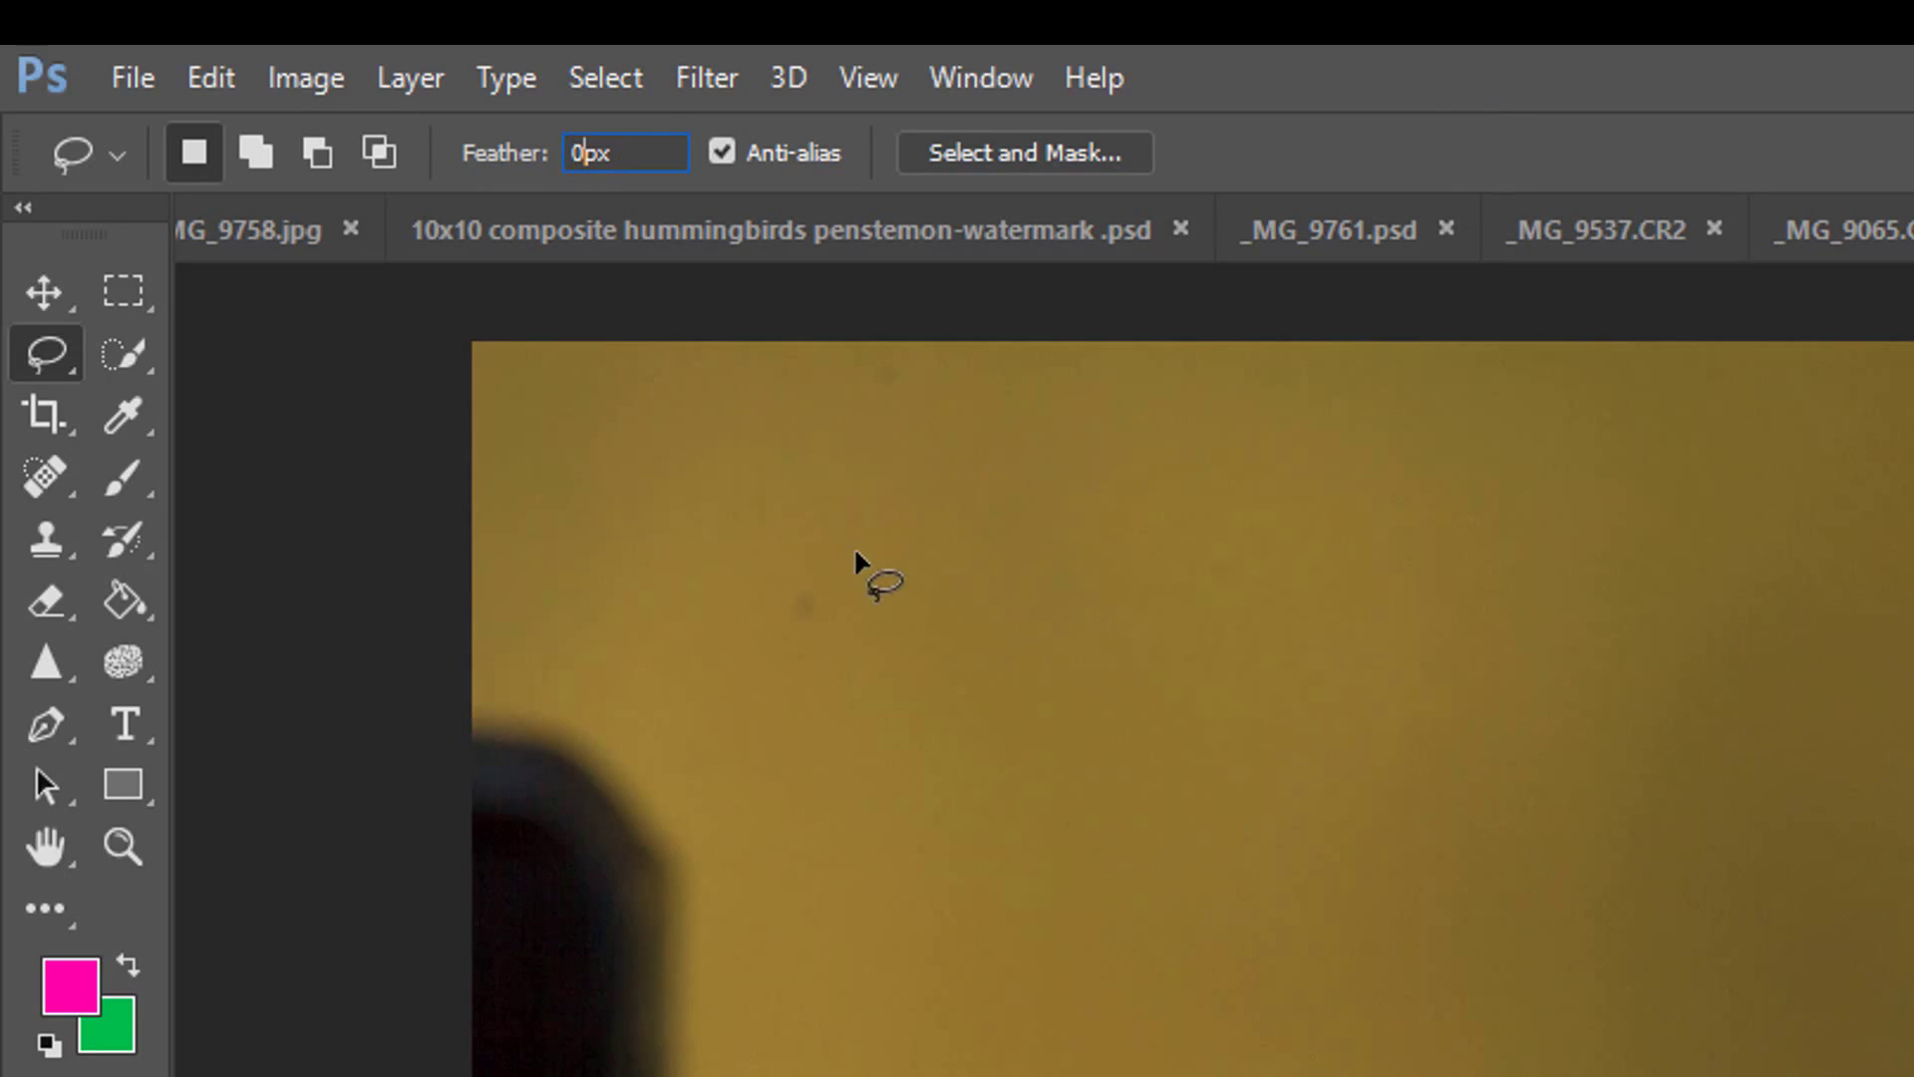
mouse_move(618, 660)
left_mouse_down()
mouse_move(434, 713)
mouse_move(448, 1072)
mouse_move(845, 1072)
left_mouse_up()
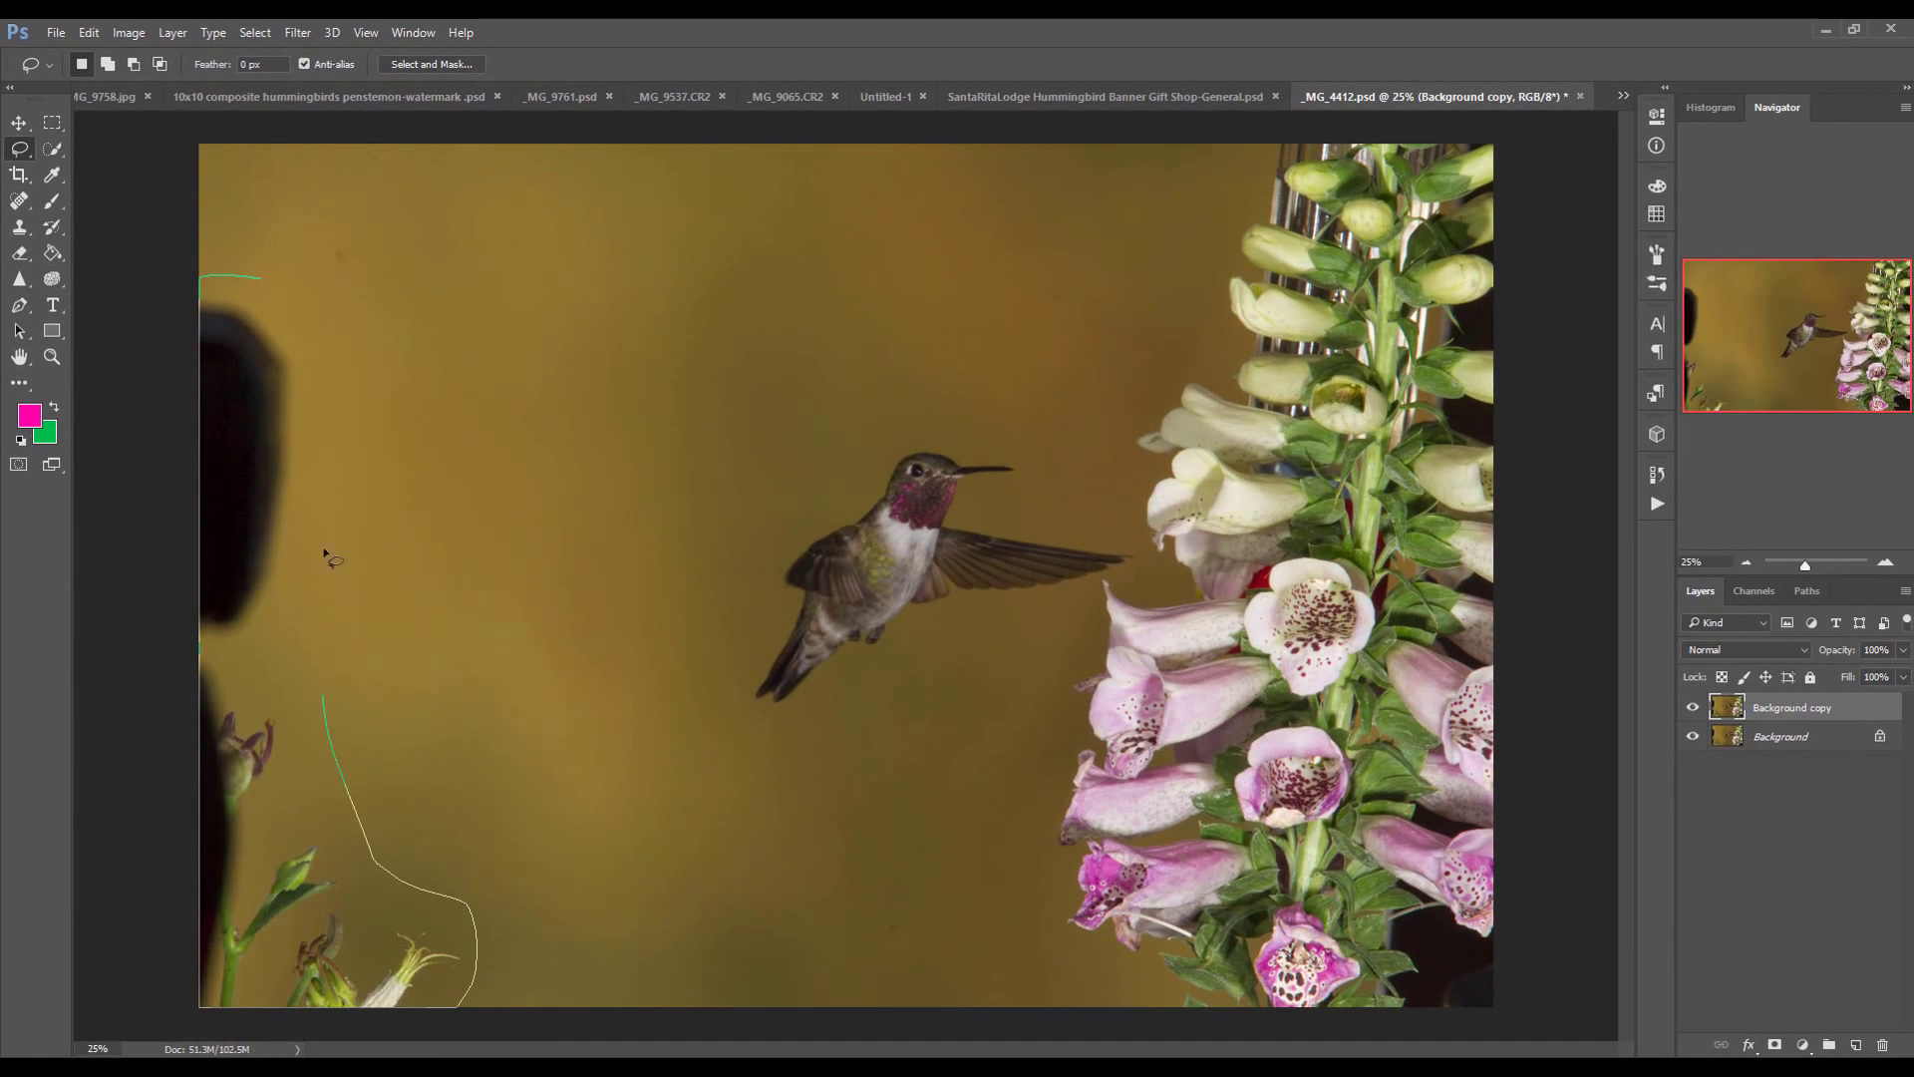
mouse_move(329, 559)
left_mouse_down()
mouse_move(301, 329)
mouse_move(249, 278)
left_mouse_up()
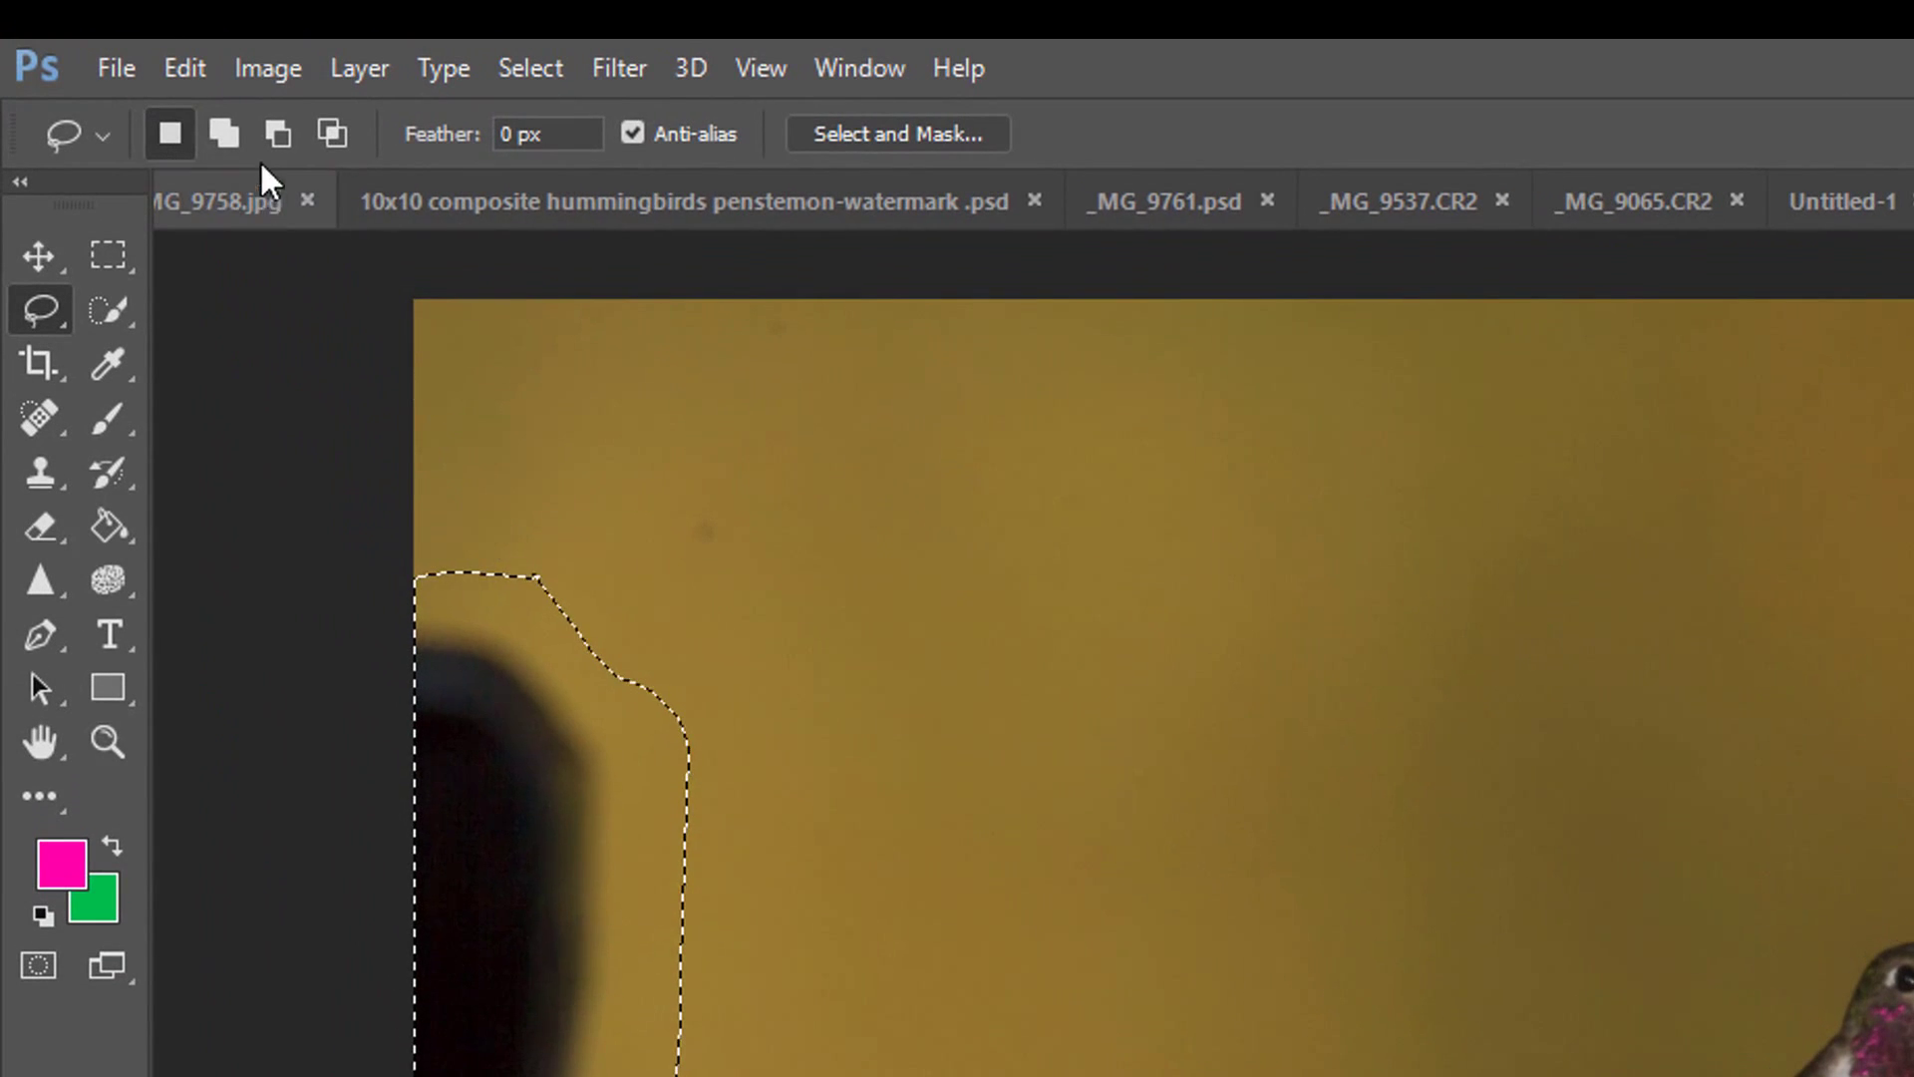
Fill the selection with Content-Aware fill, then deselect
left_click(184, 68)
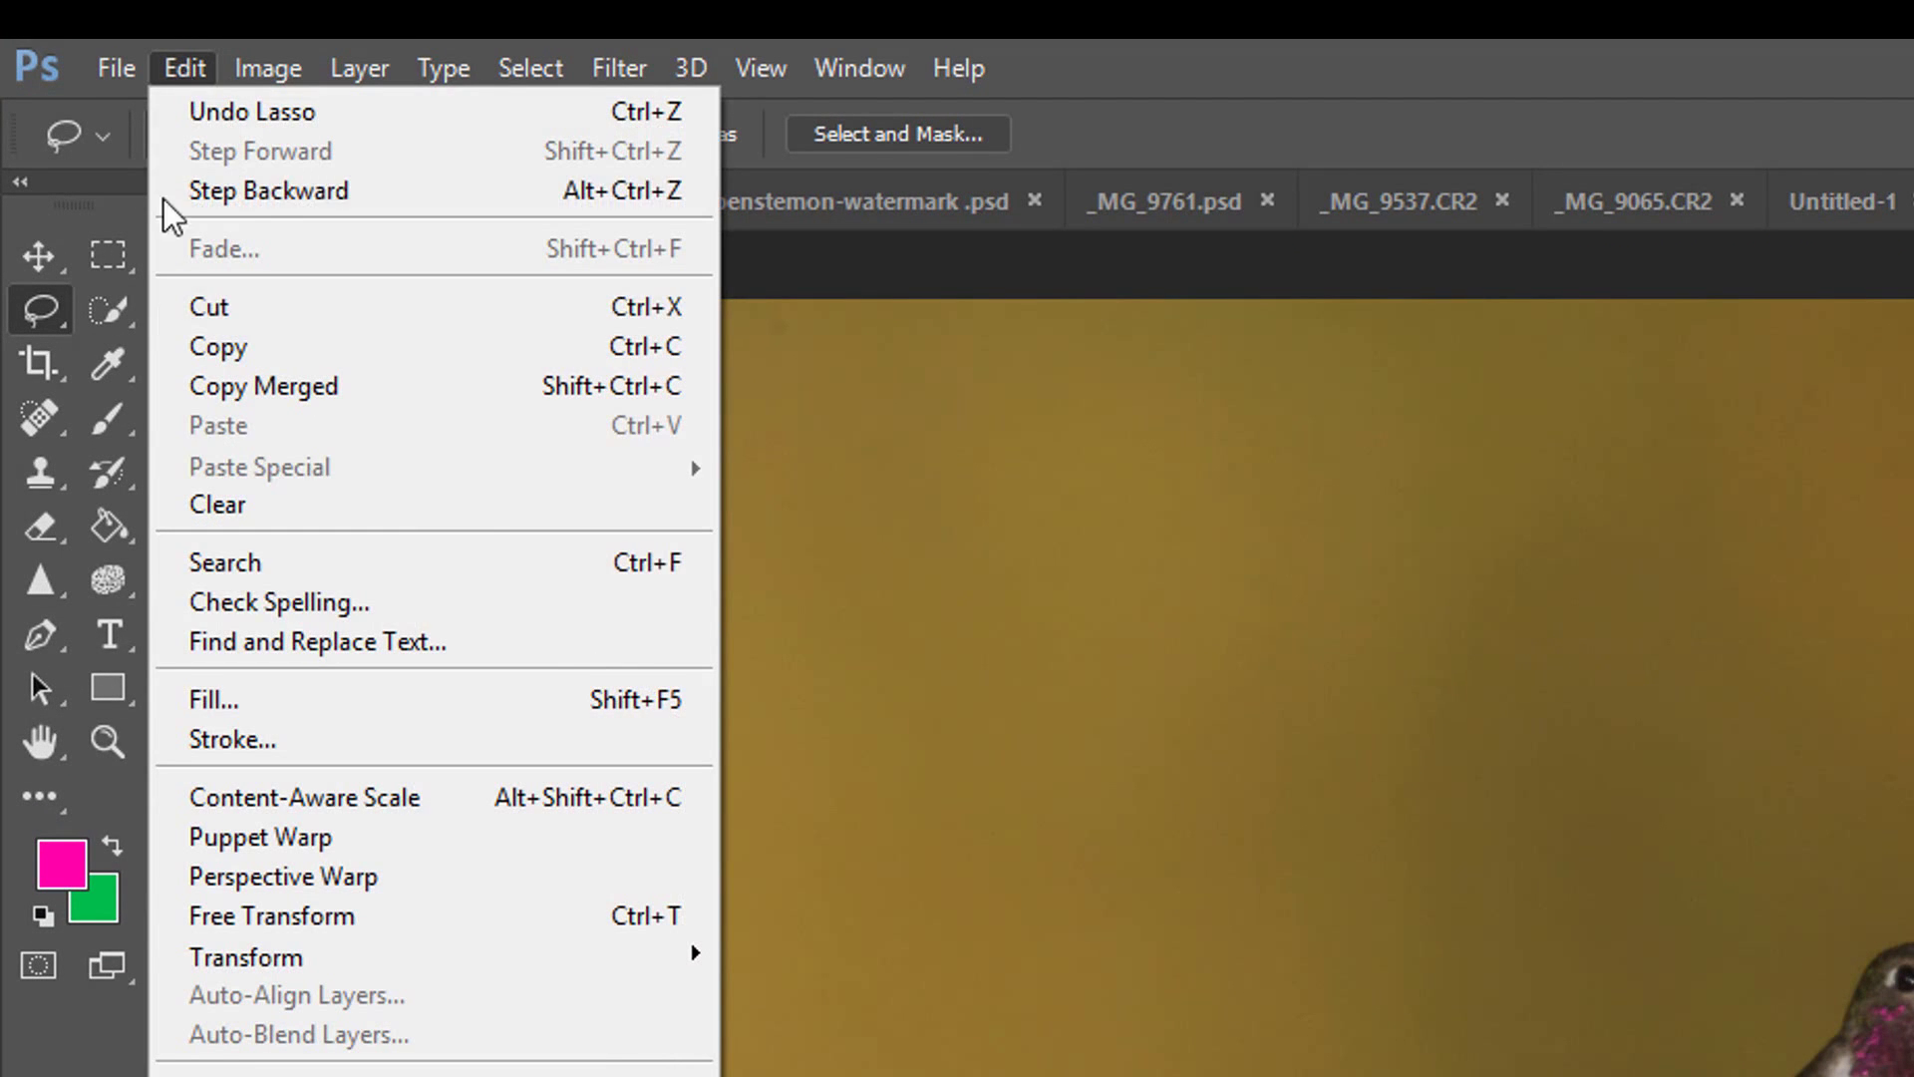
left_click(188, 696)
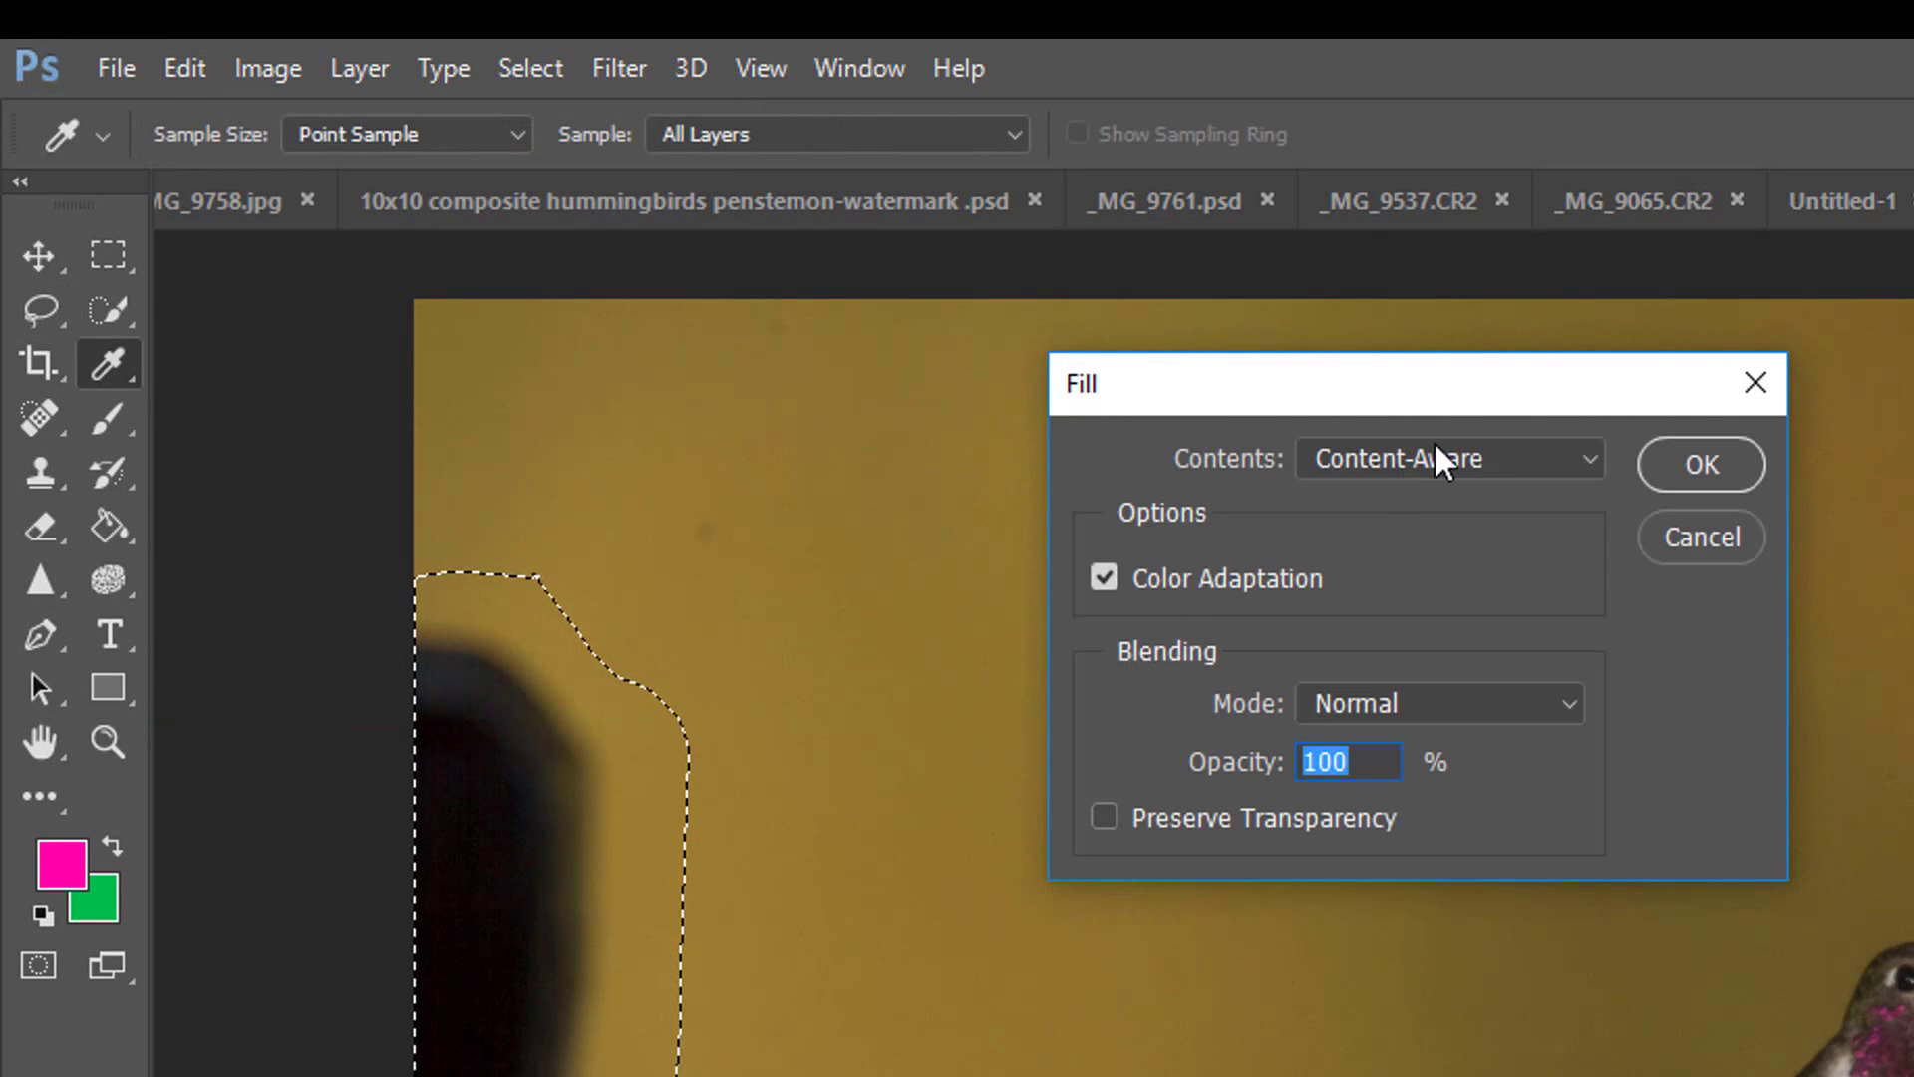
left_click(1439, 448)
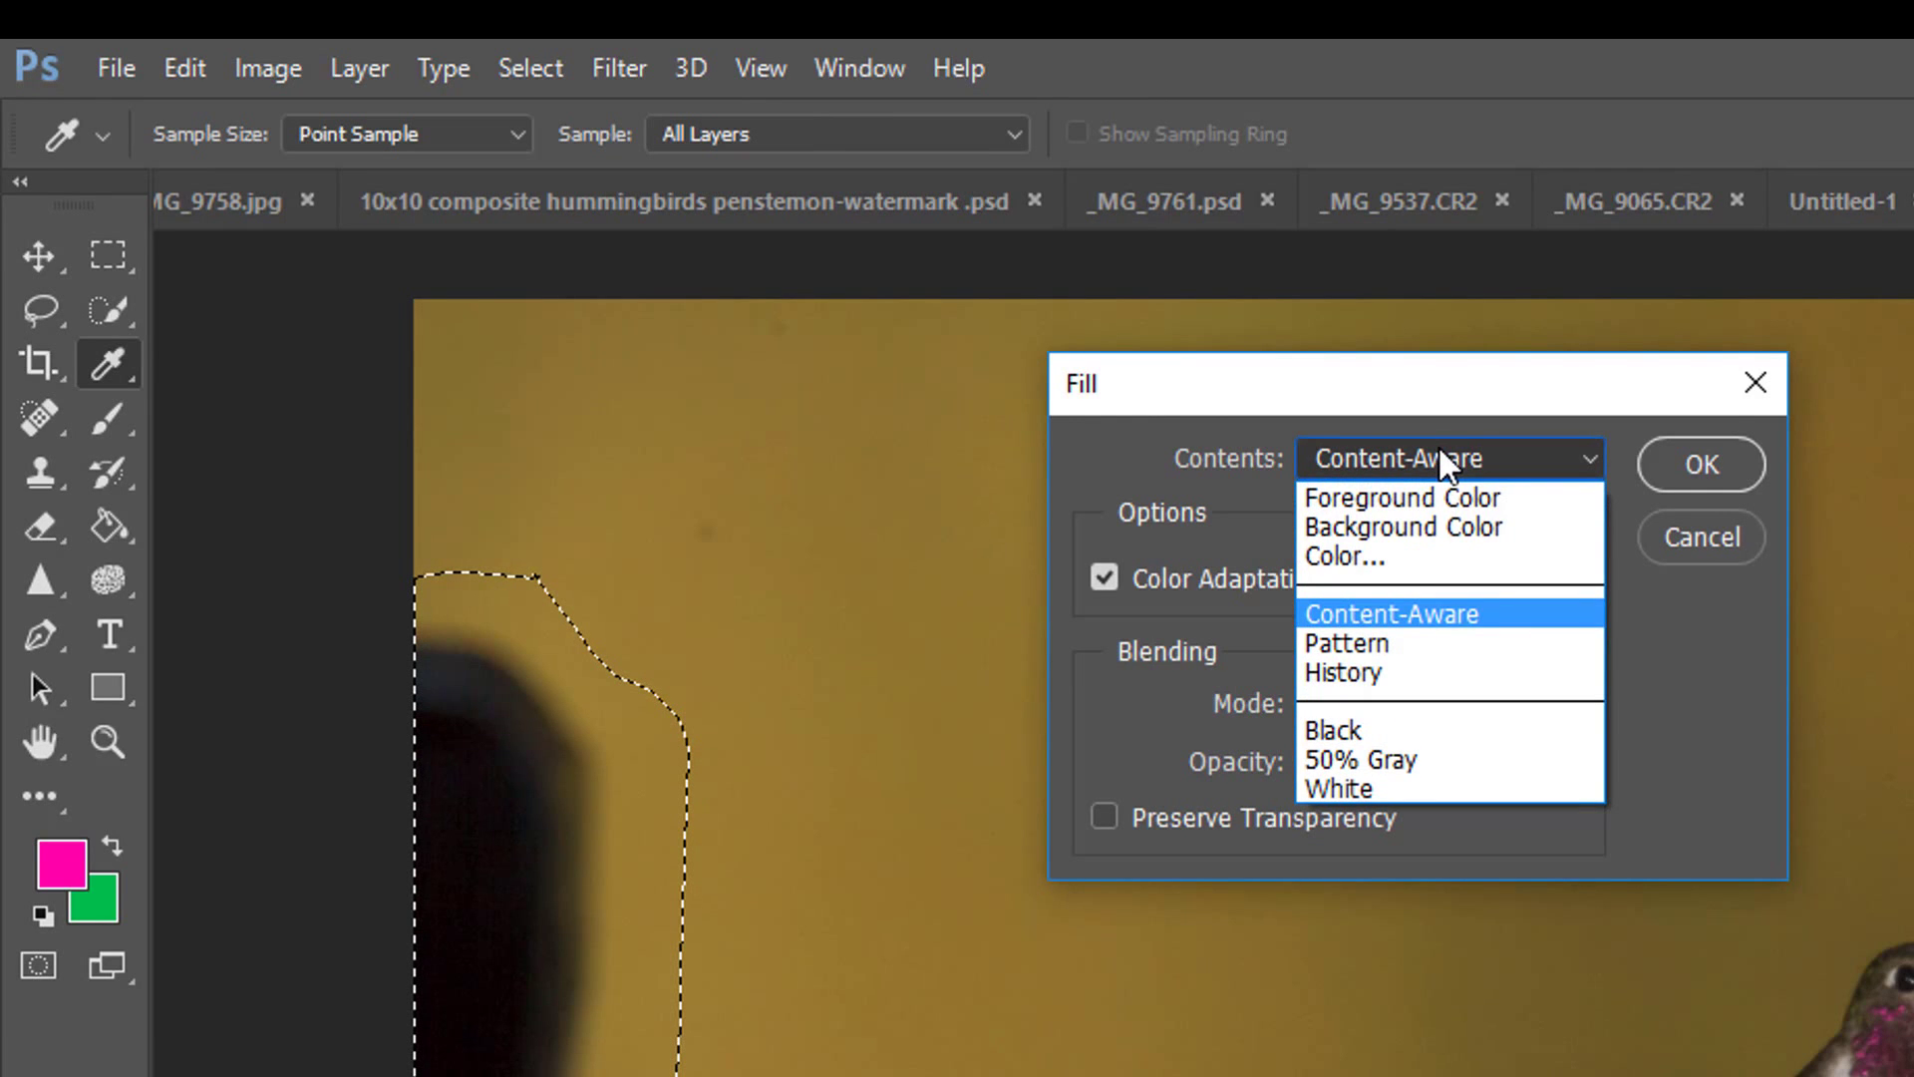
left_click(1438, 447)
left_click(1698, 462)
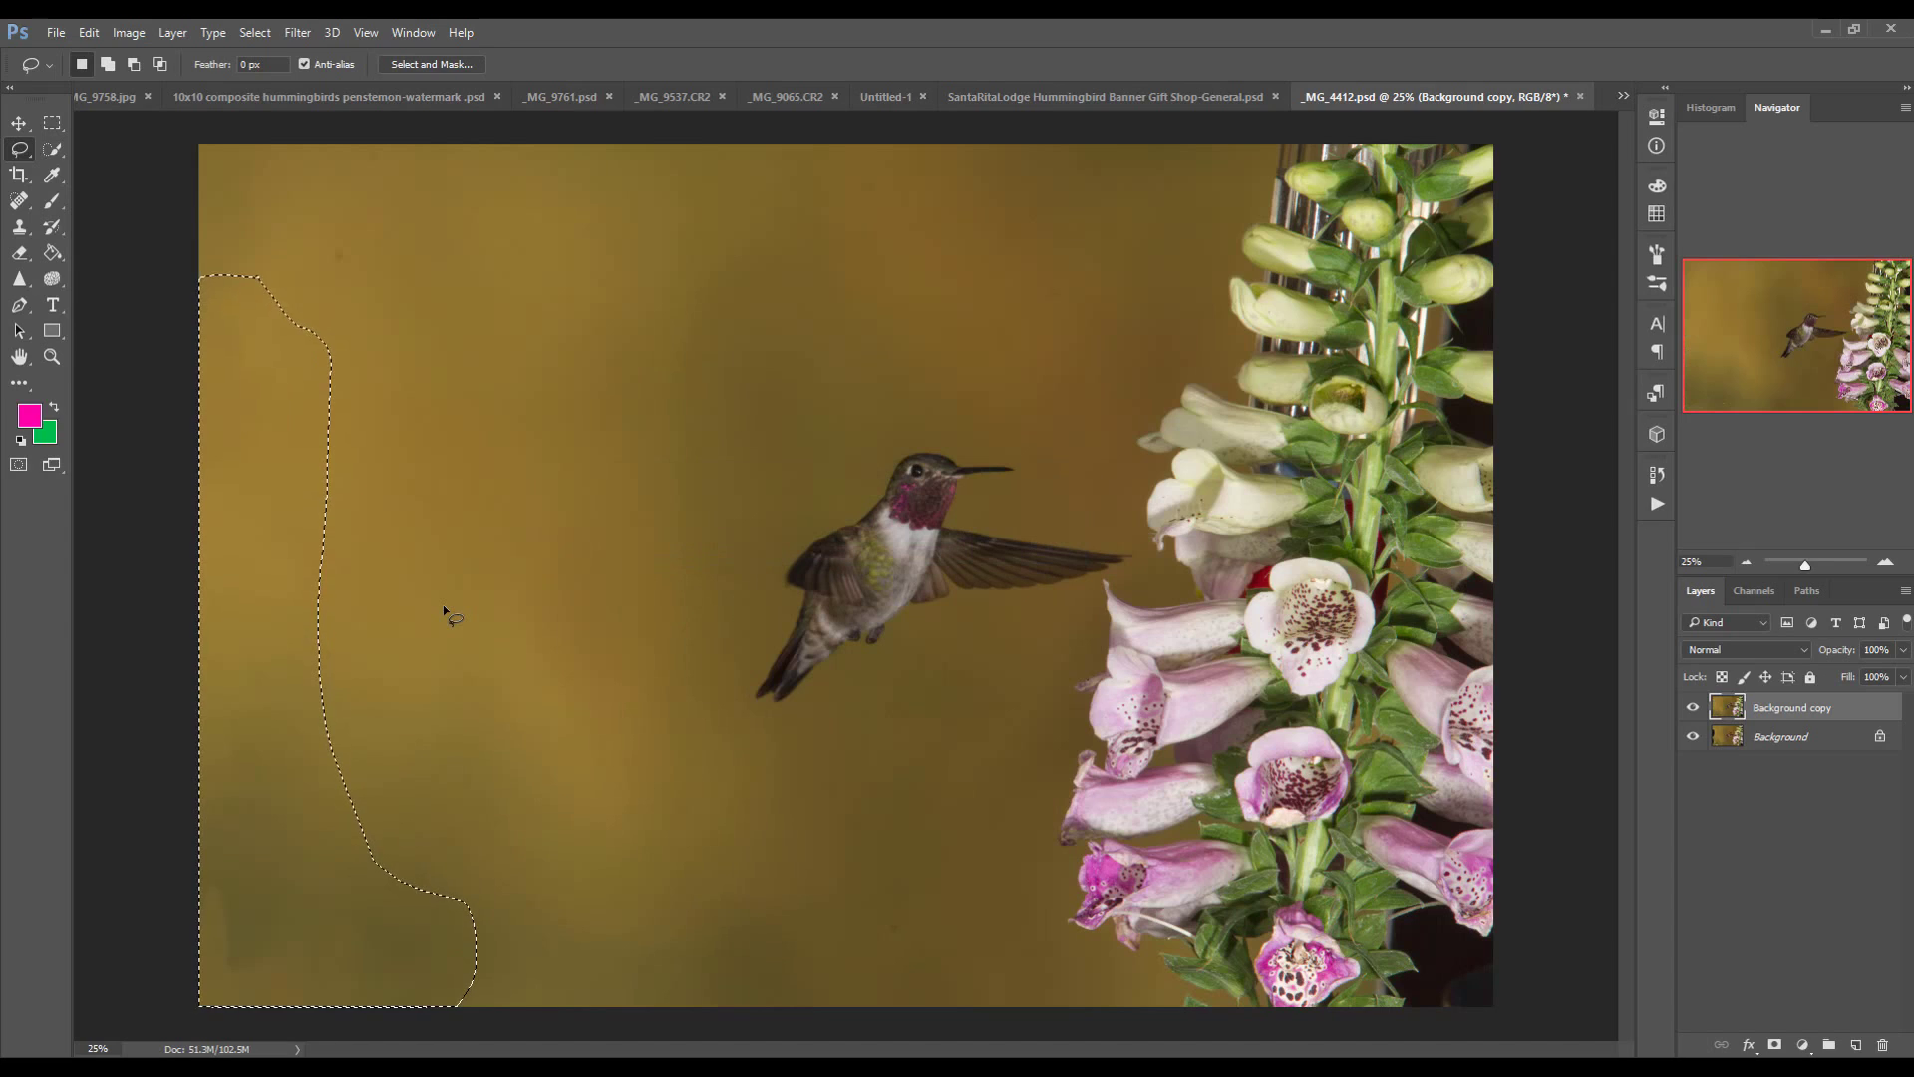
key("ctrl+d")
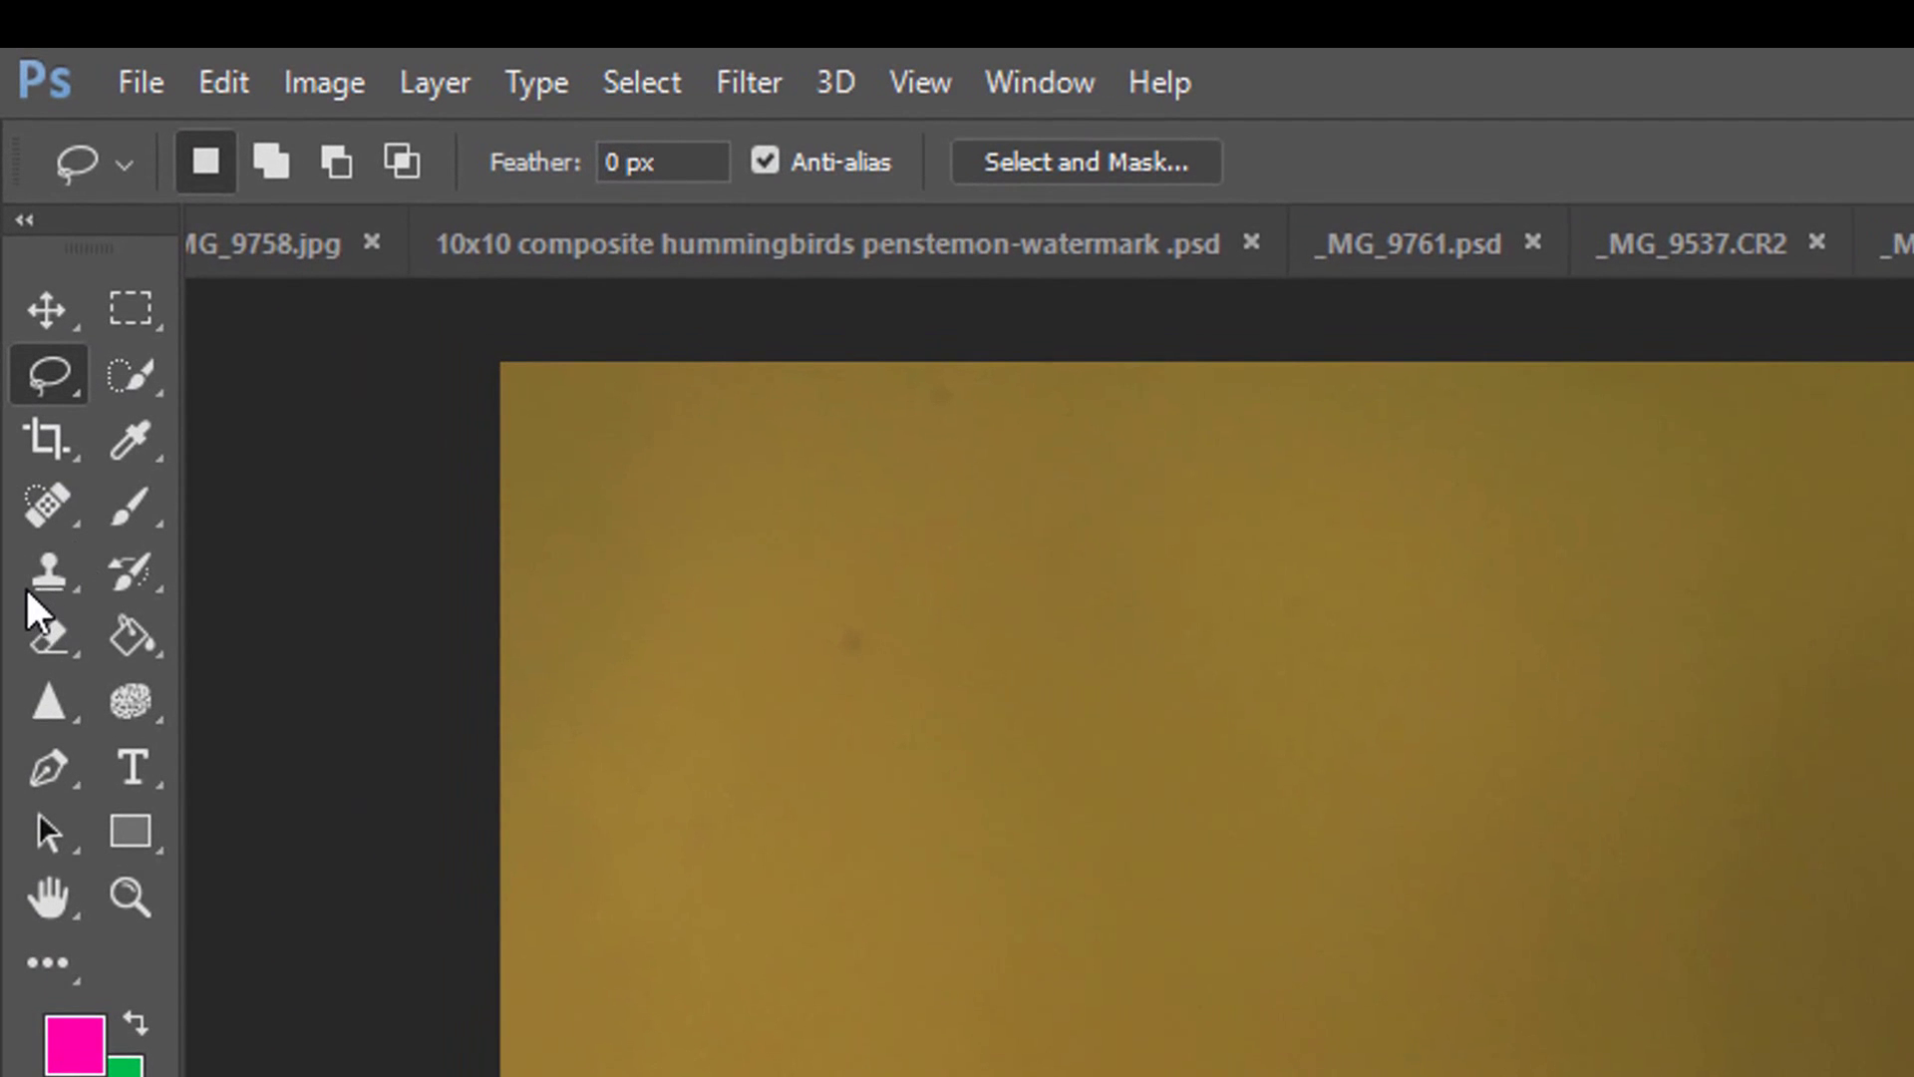
Choose the Clone Stamp Tool with a soft-edged 1000 px brush
left_click_drag(51, 573, 120, 577)
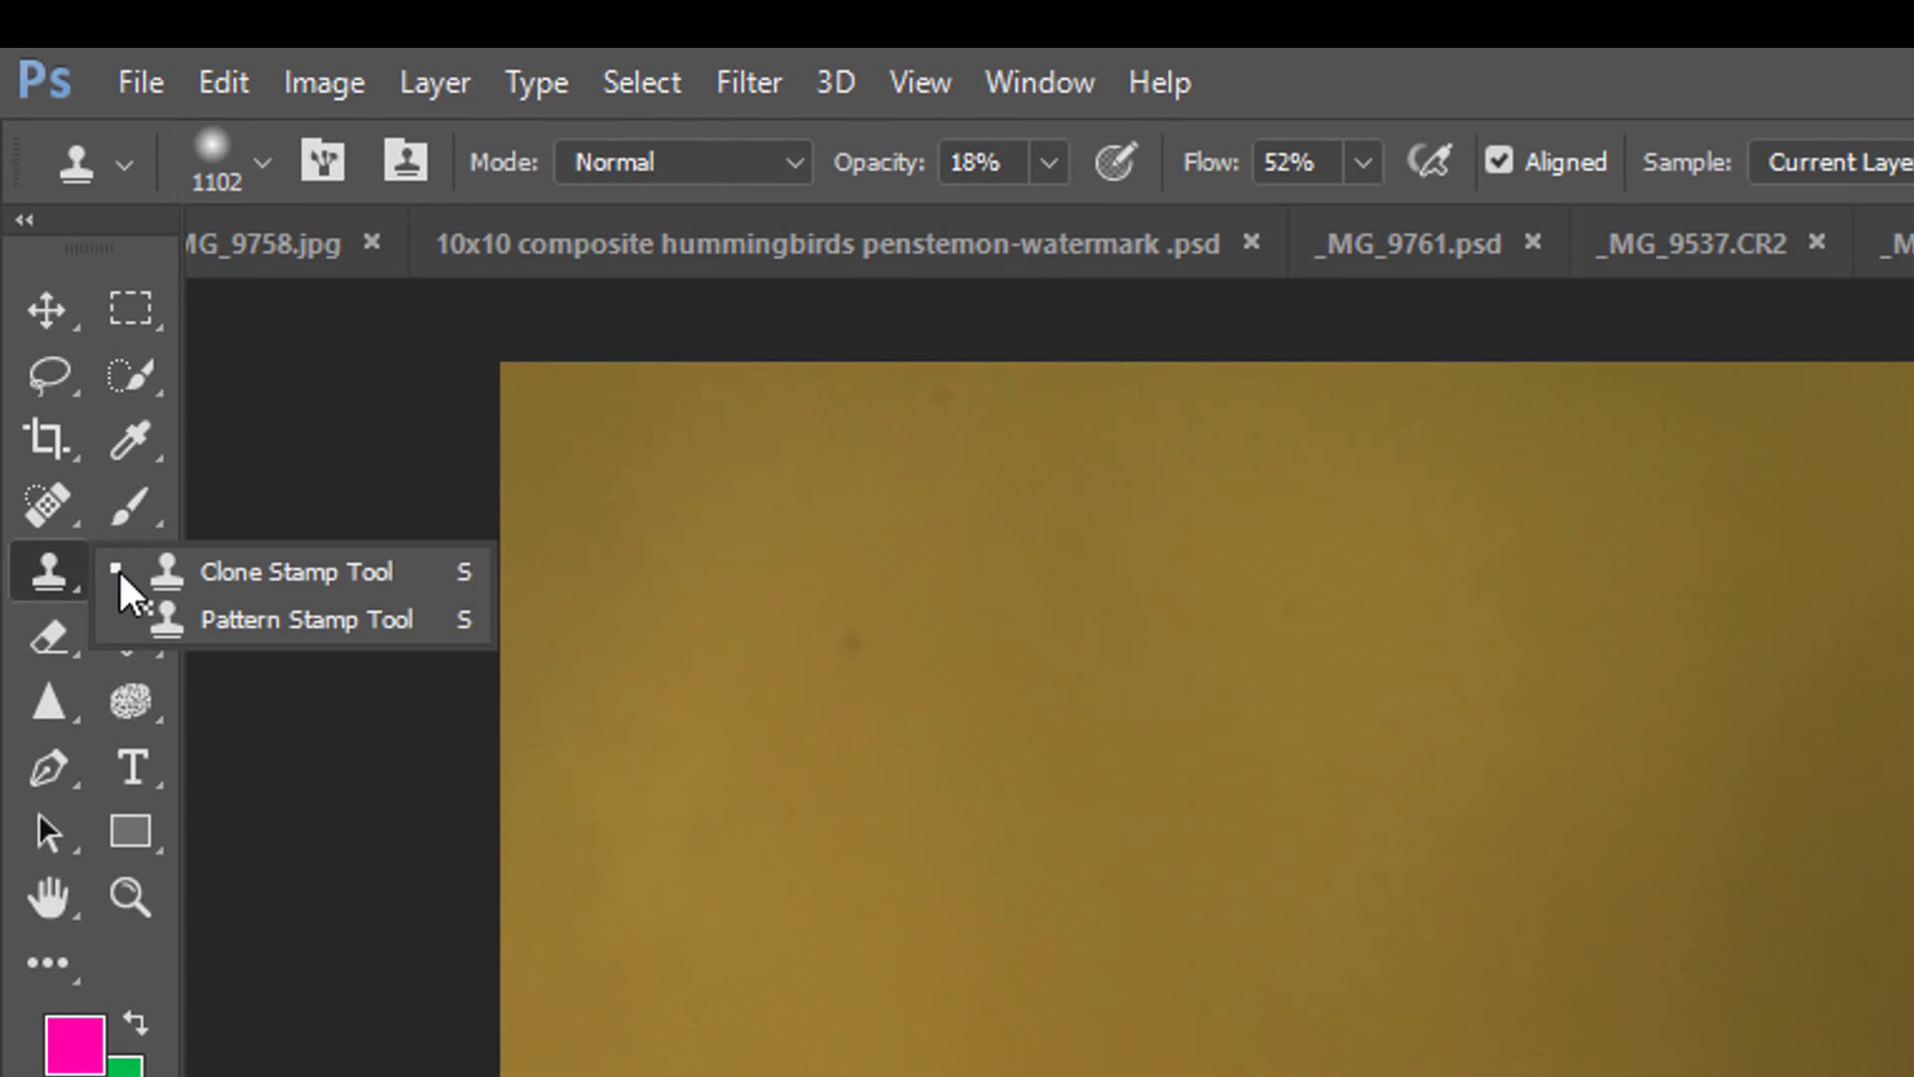
left_click(226, 575)
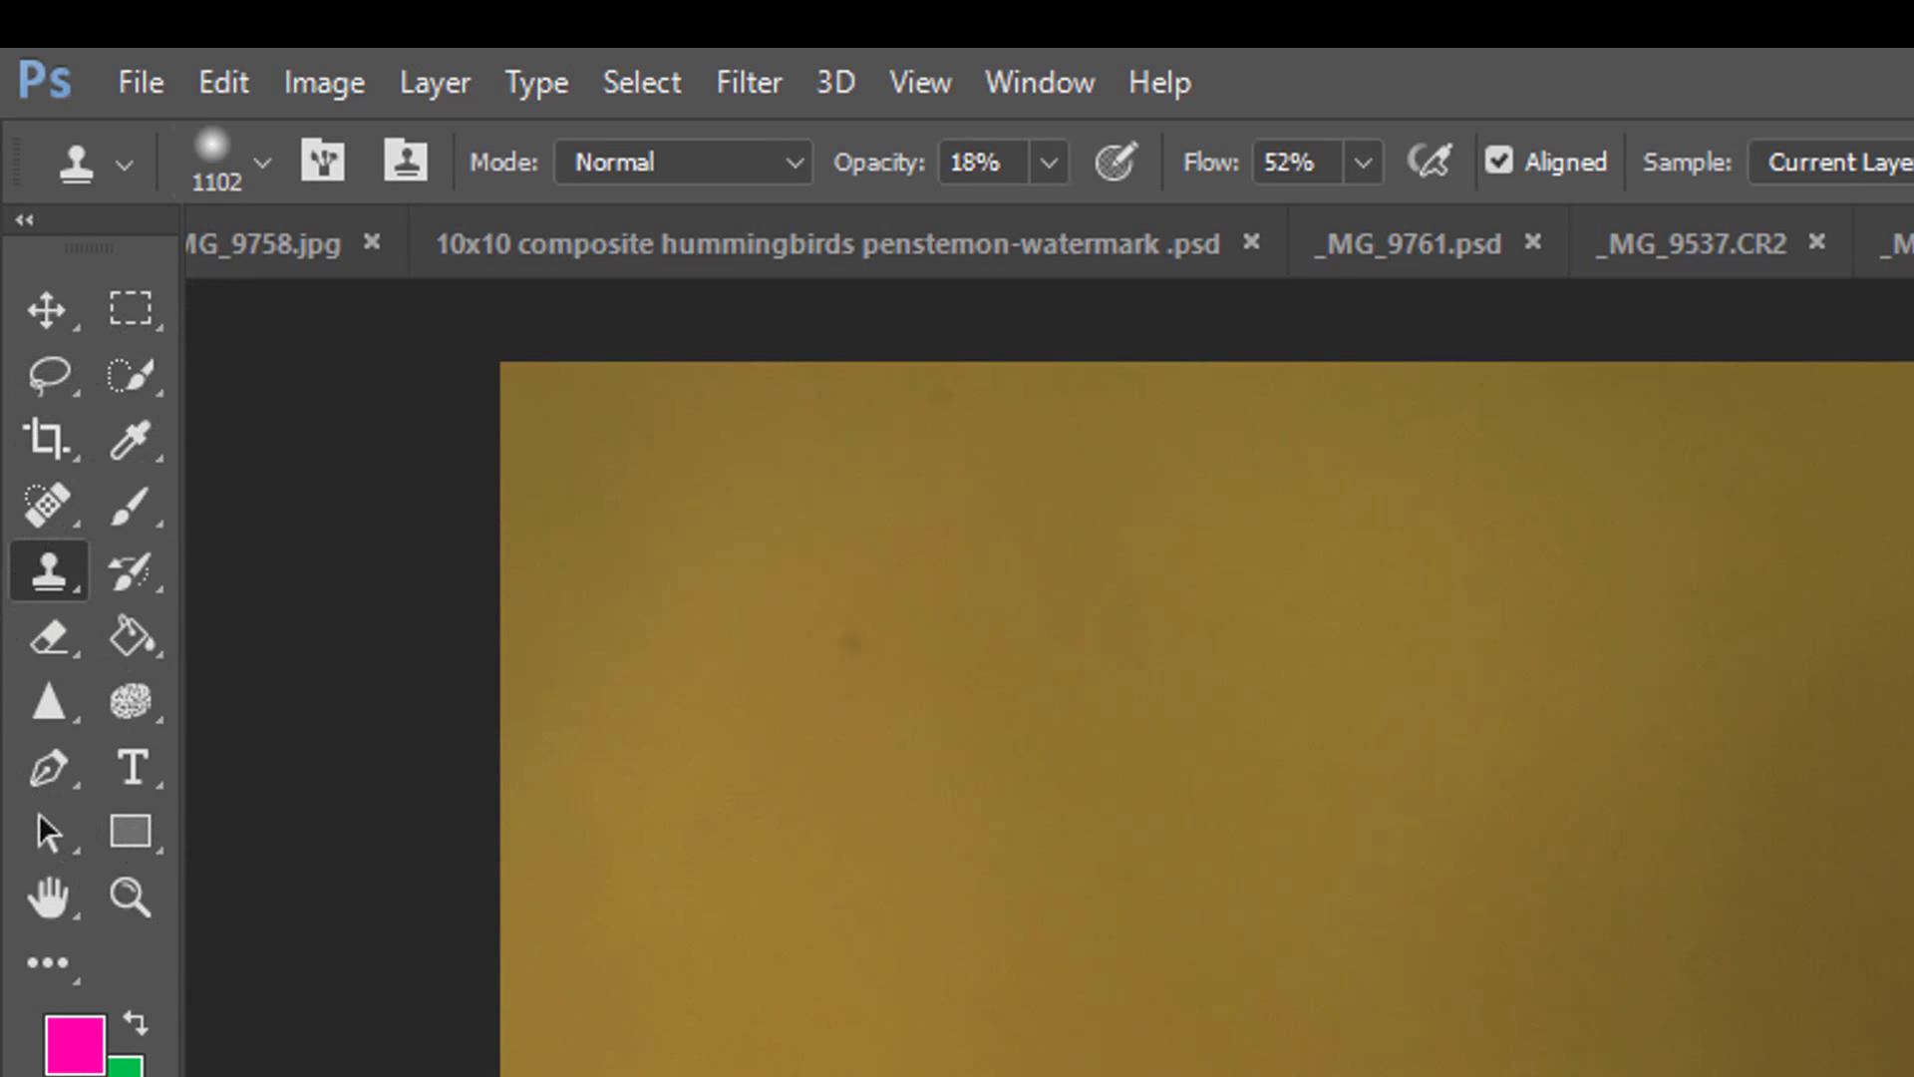
key("bracketleft")
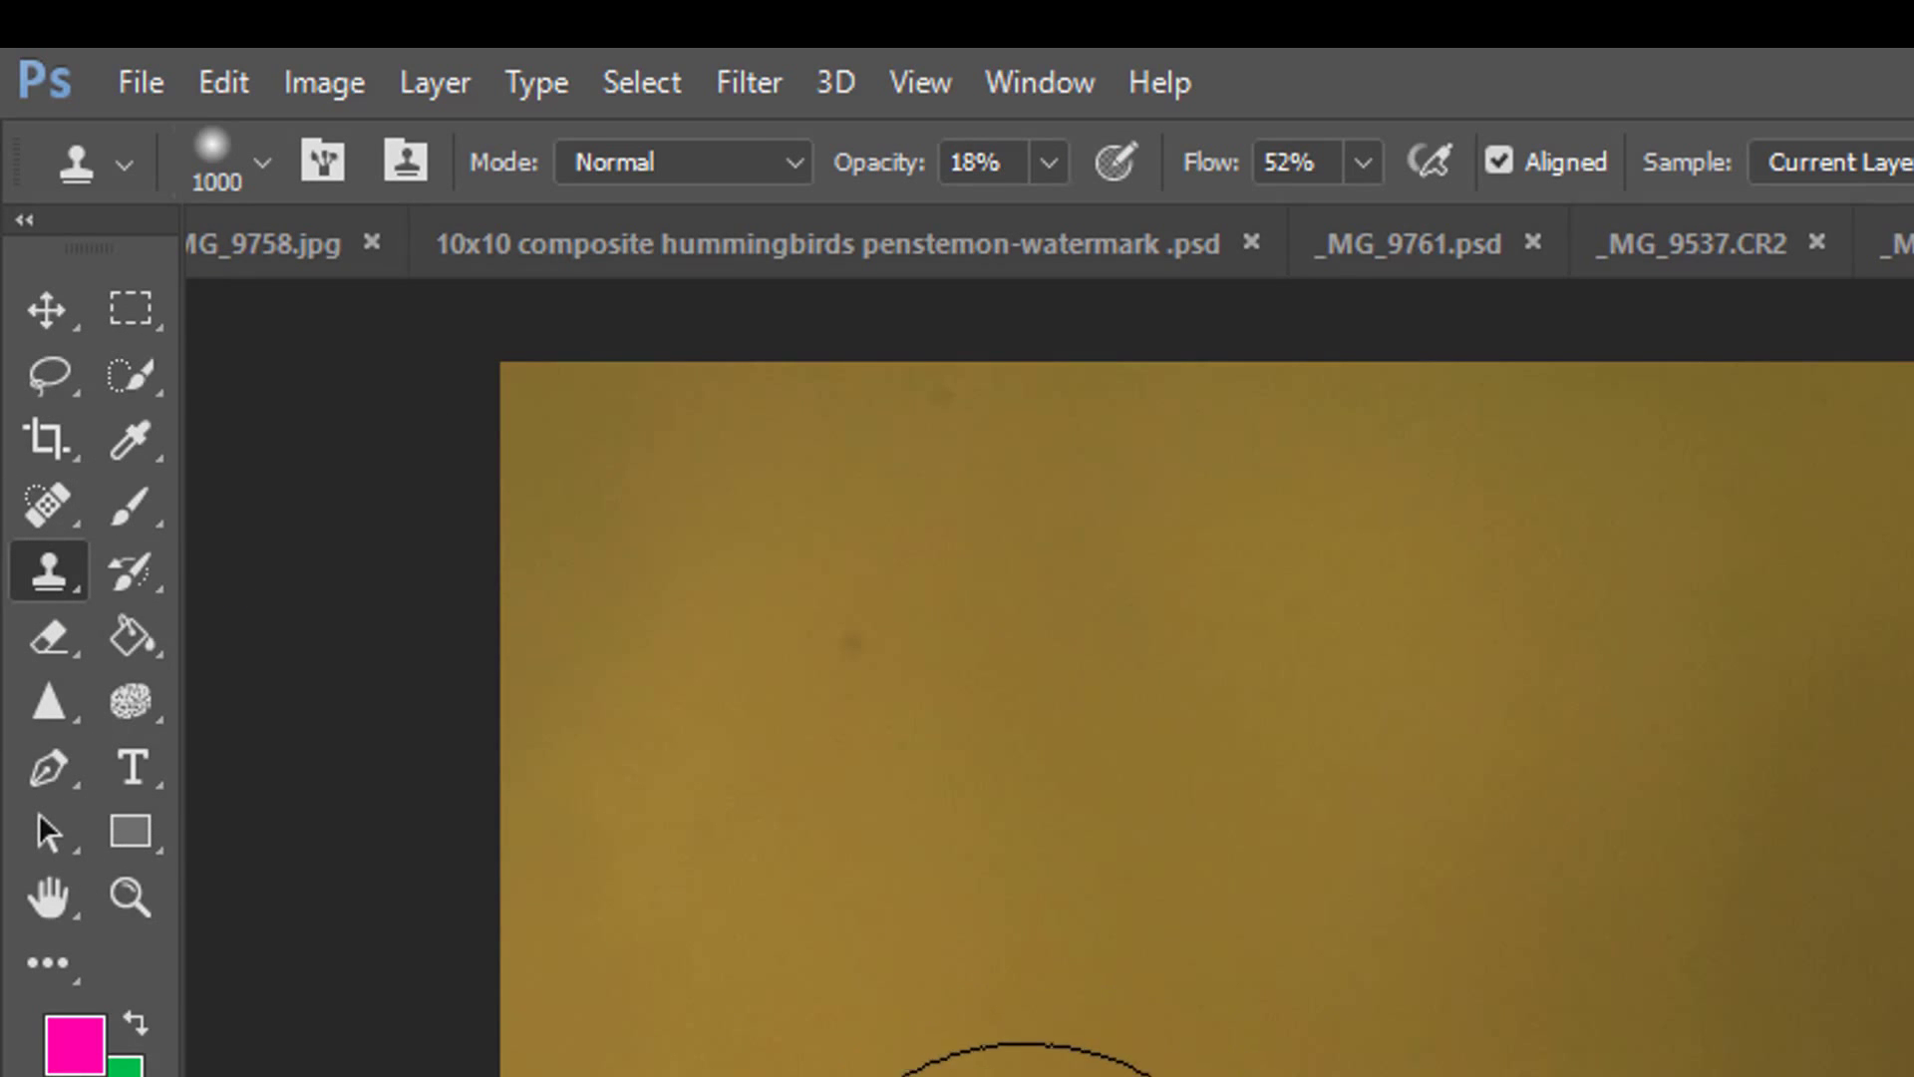
left_click(263, 160)
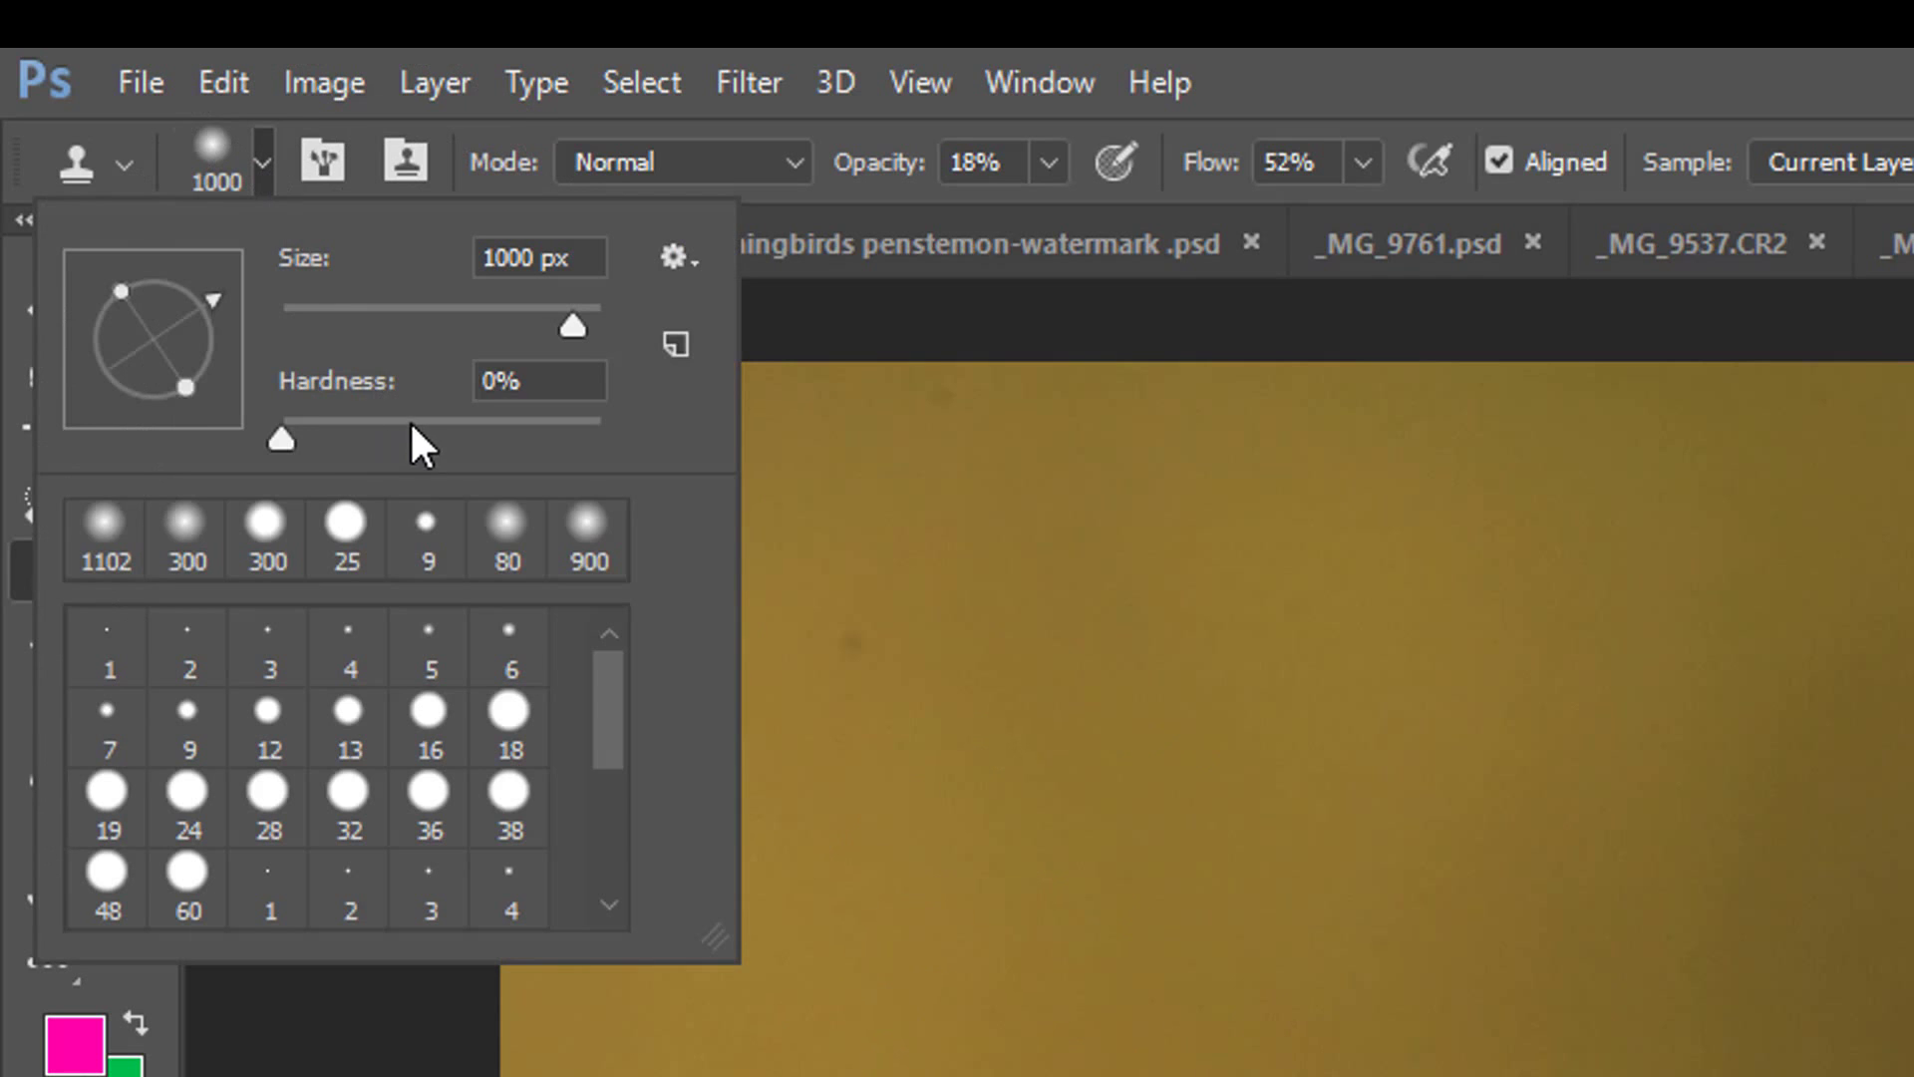
left_click(329, 426)
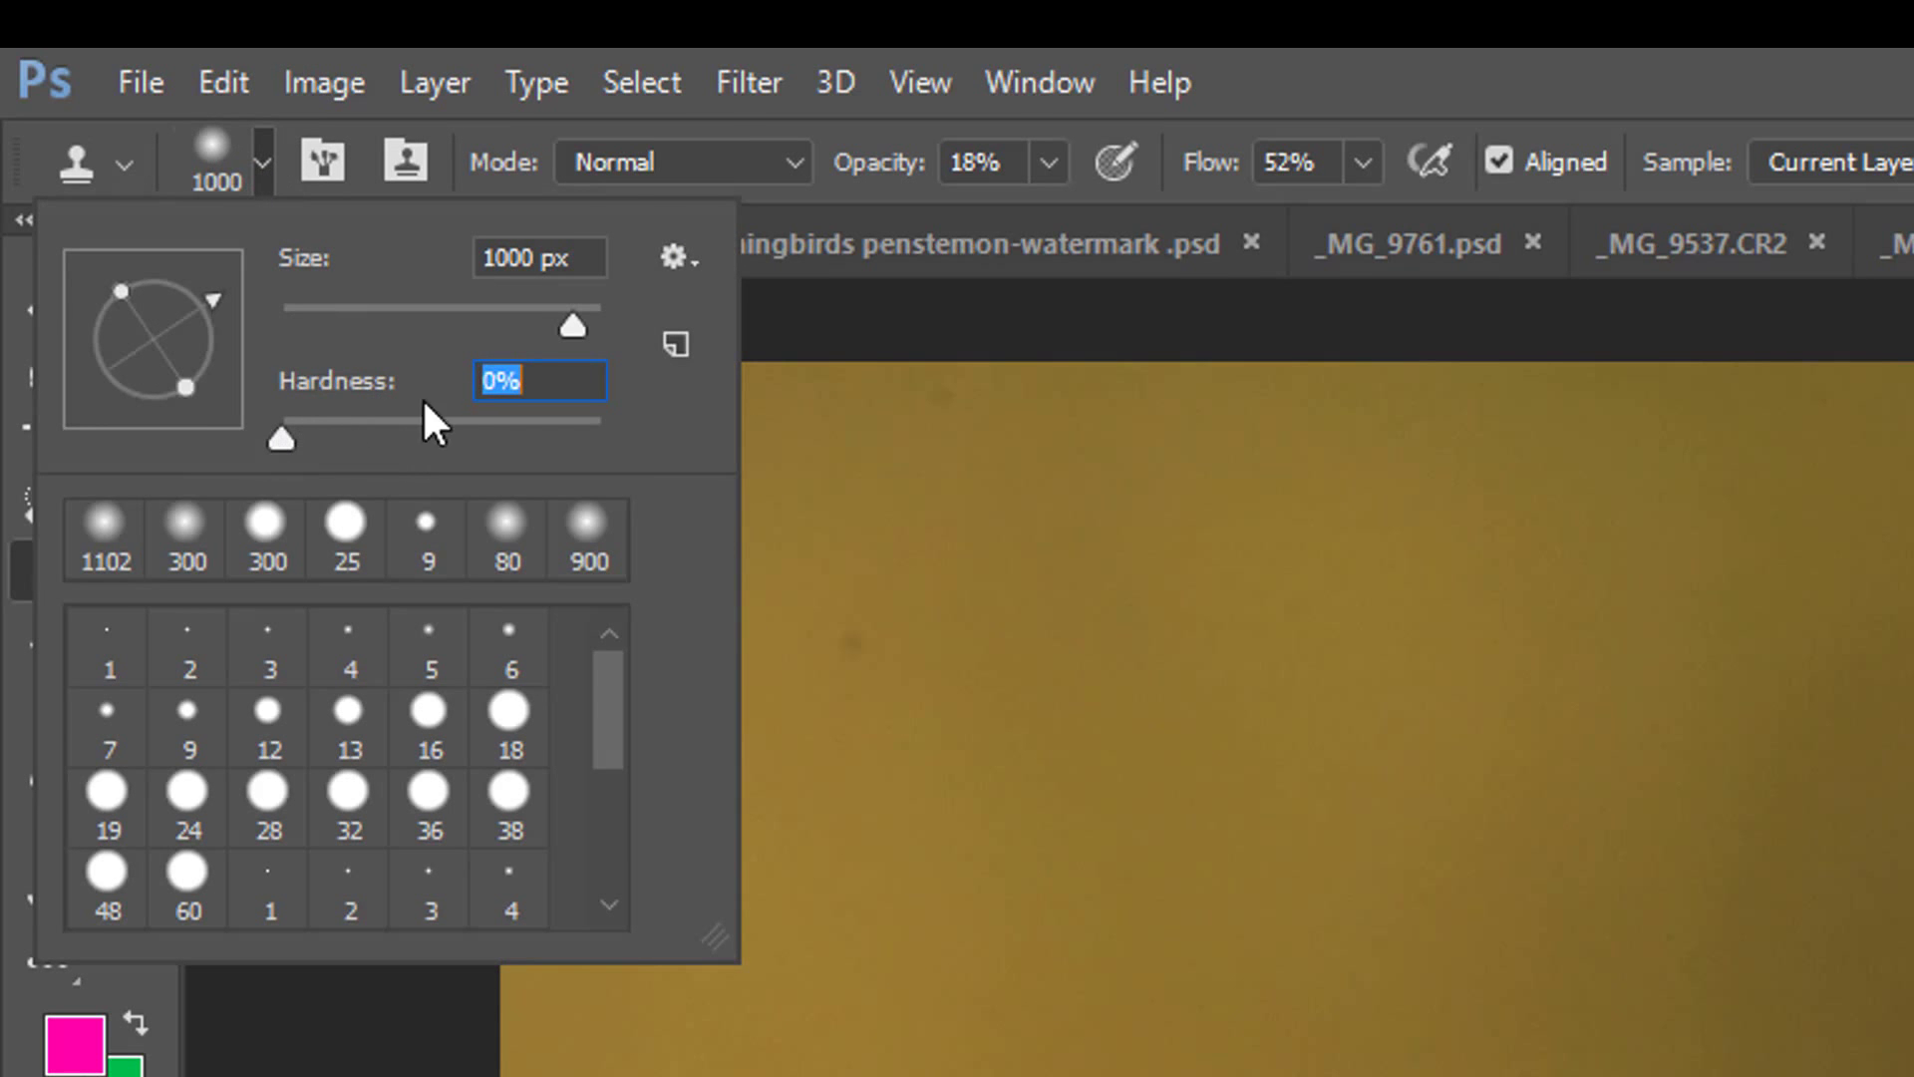
left_click(1657, 750)
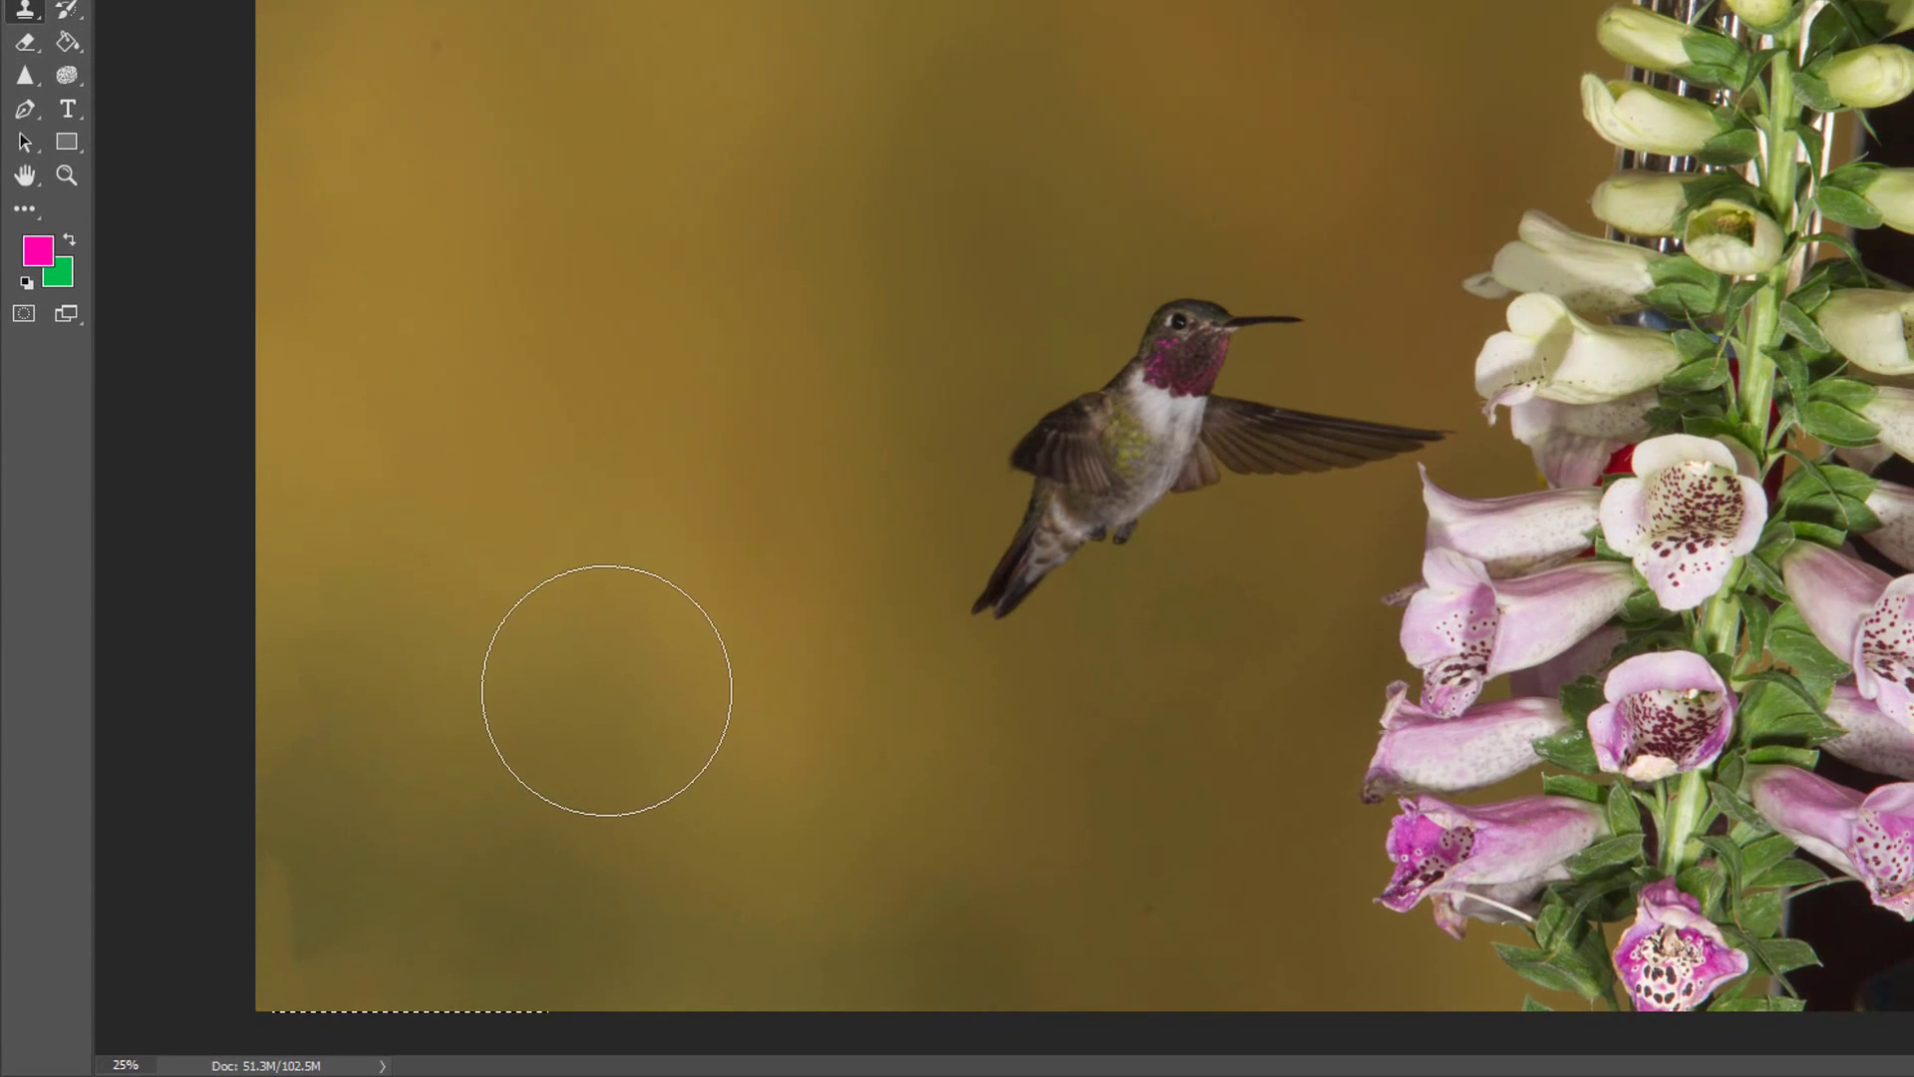
Clone over the dark blotch, yellow patch and light strip in the lower-left at 100% opacity
scroll(578, 676, "up", 3)
left_click_drag(568, 686, 851, 256)
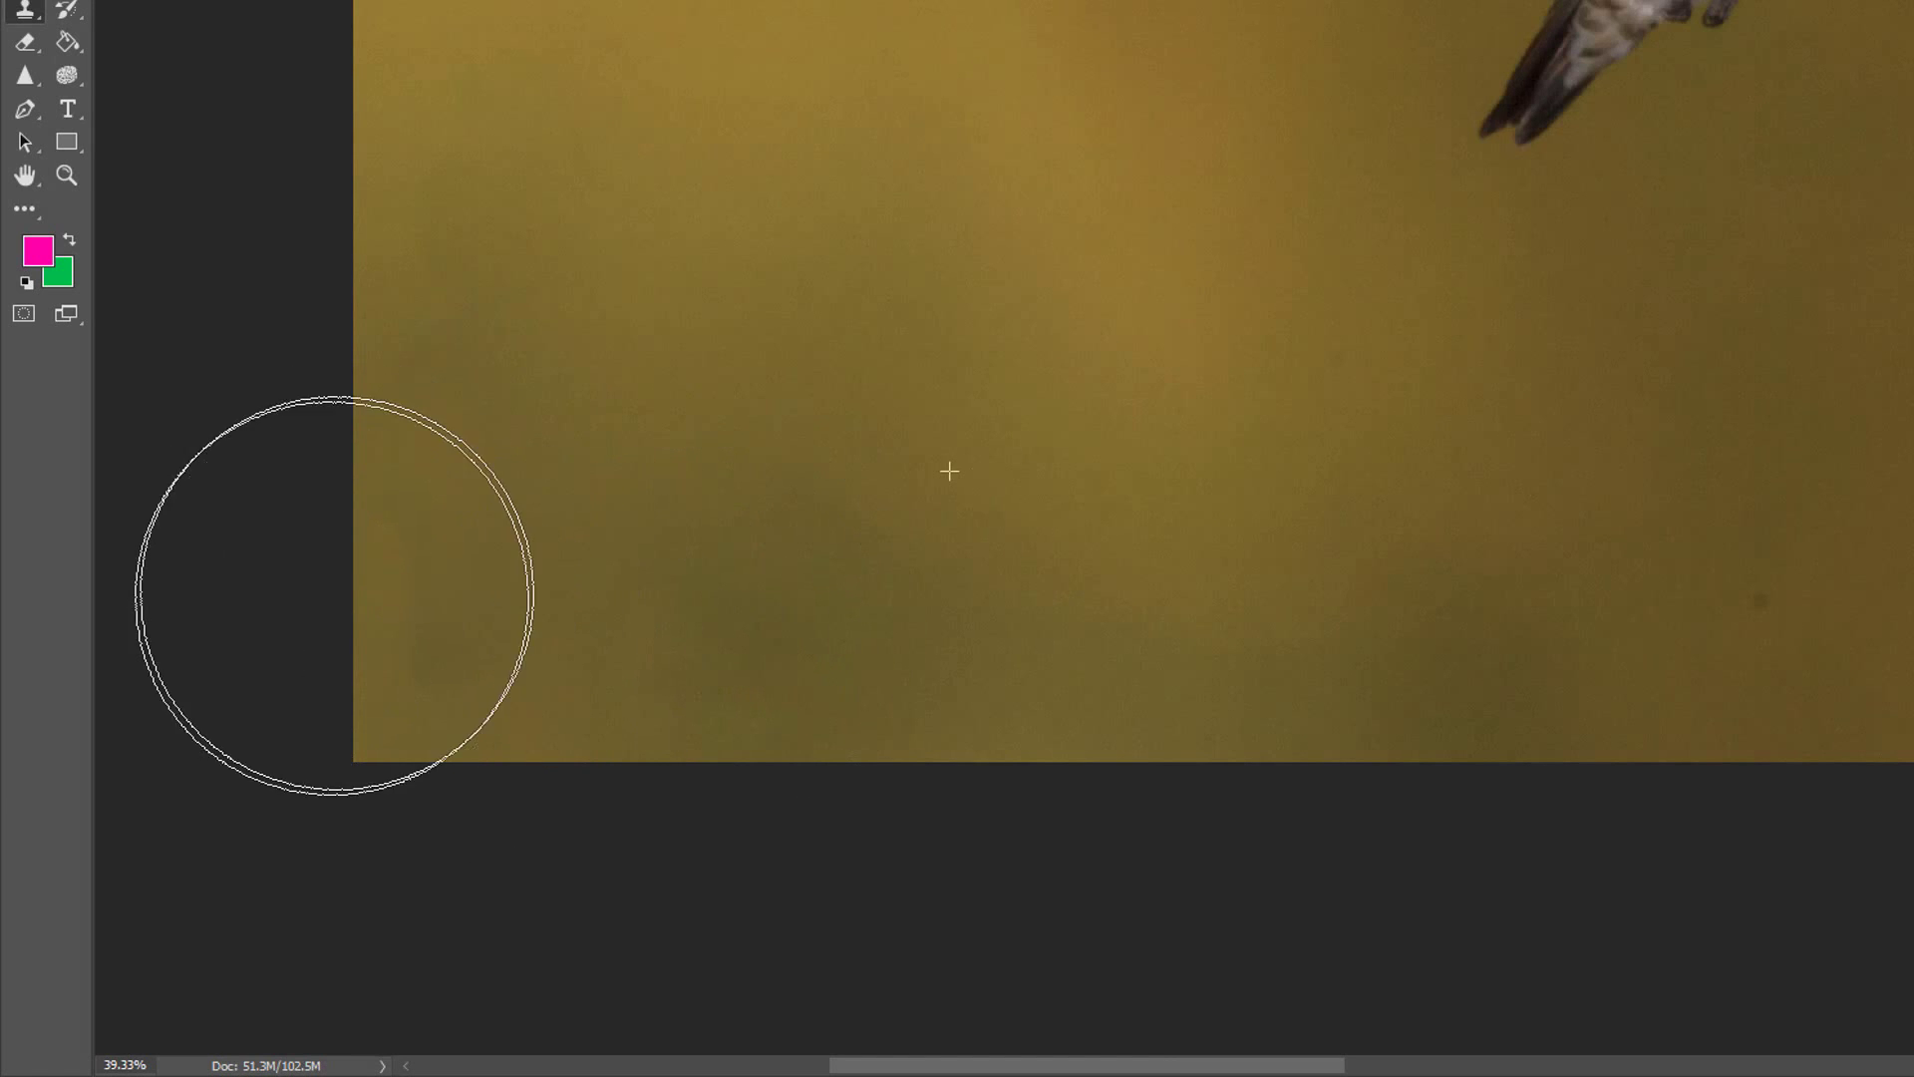
mouse_move(403, 698)
left_mouse_down()
mouse_move(1120, 671)
mouse_move(466, 0)
left_mouse_up()
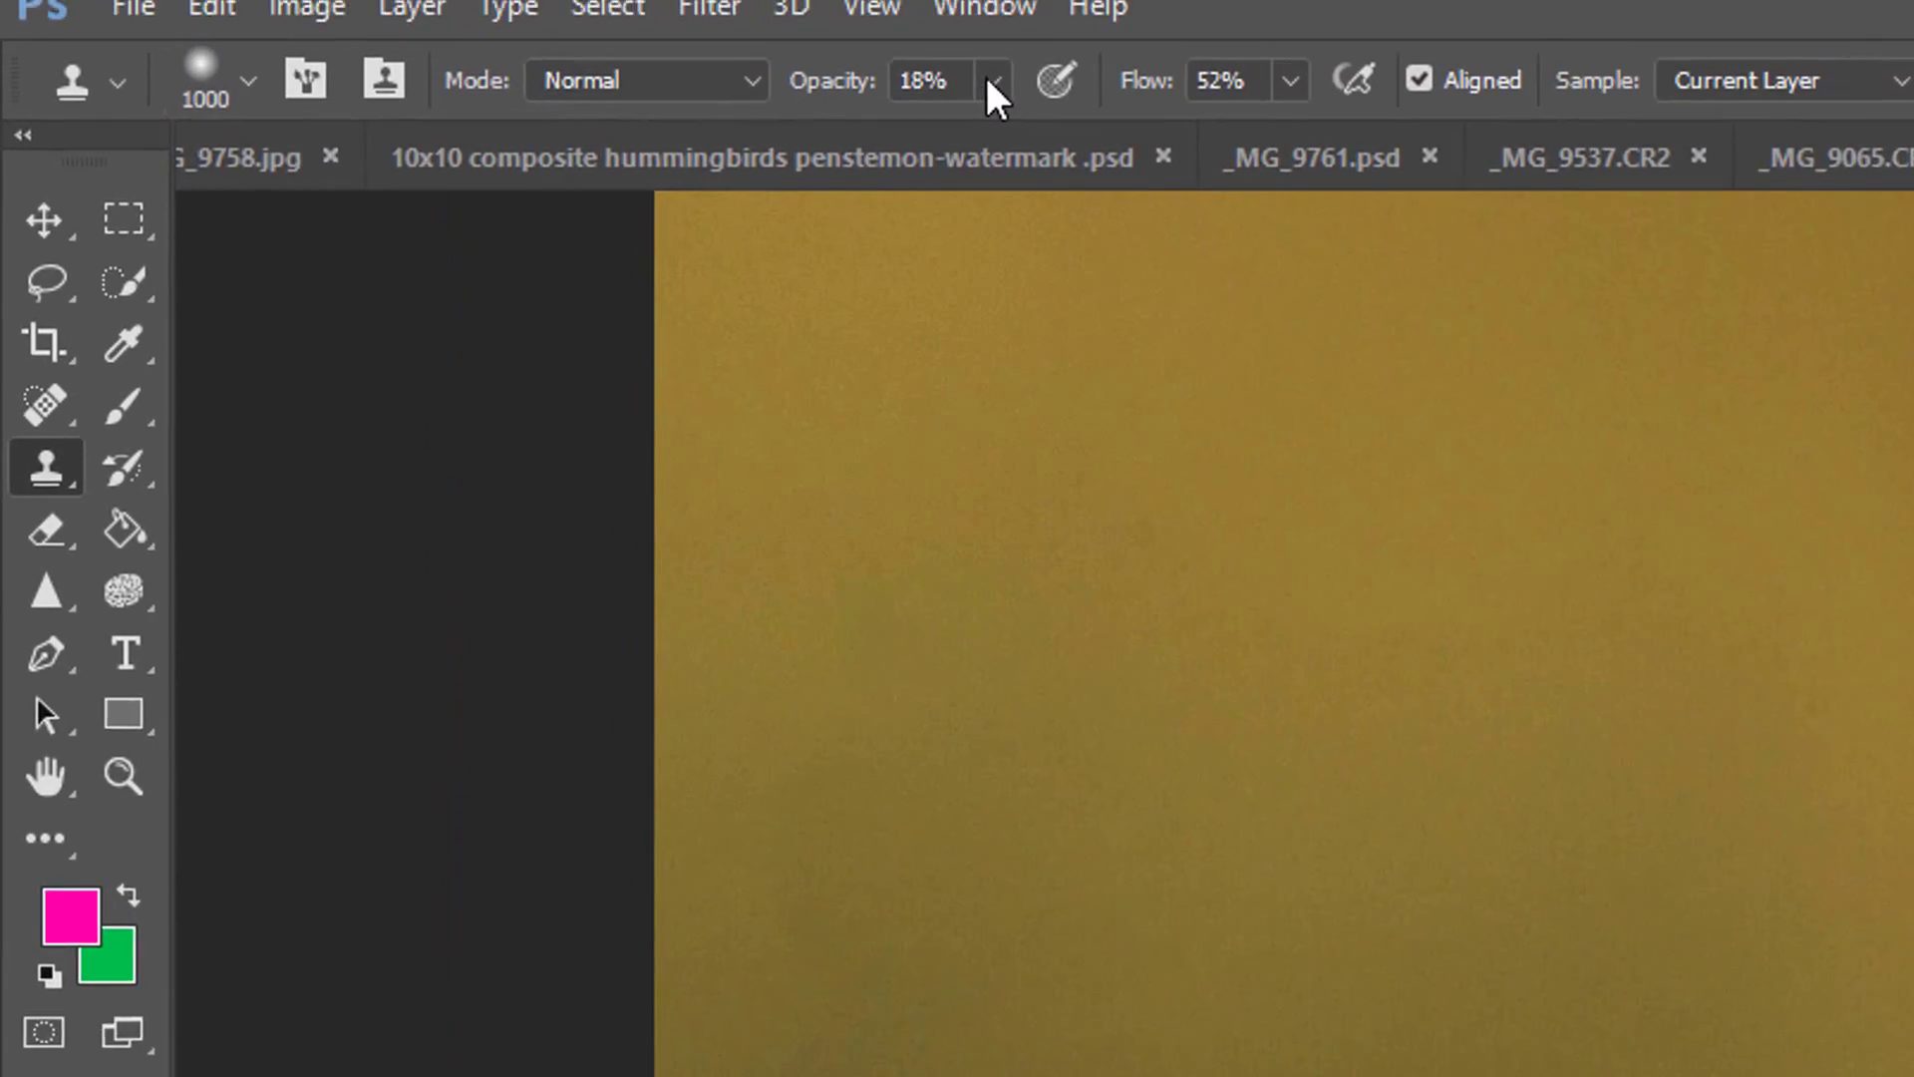
left_click(1049, 114)
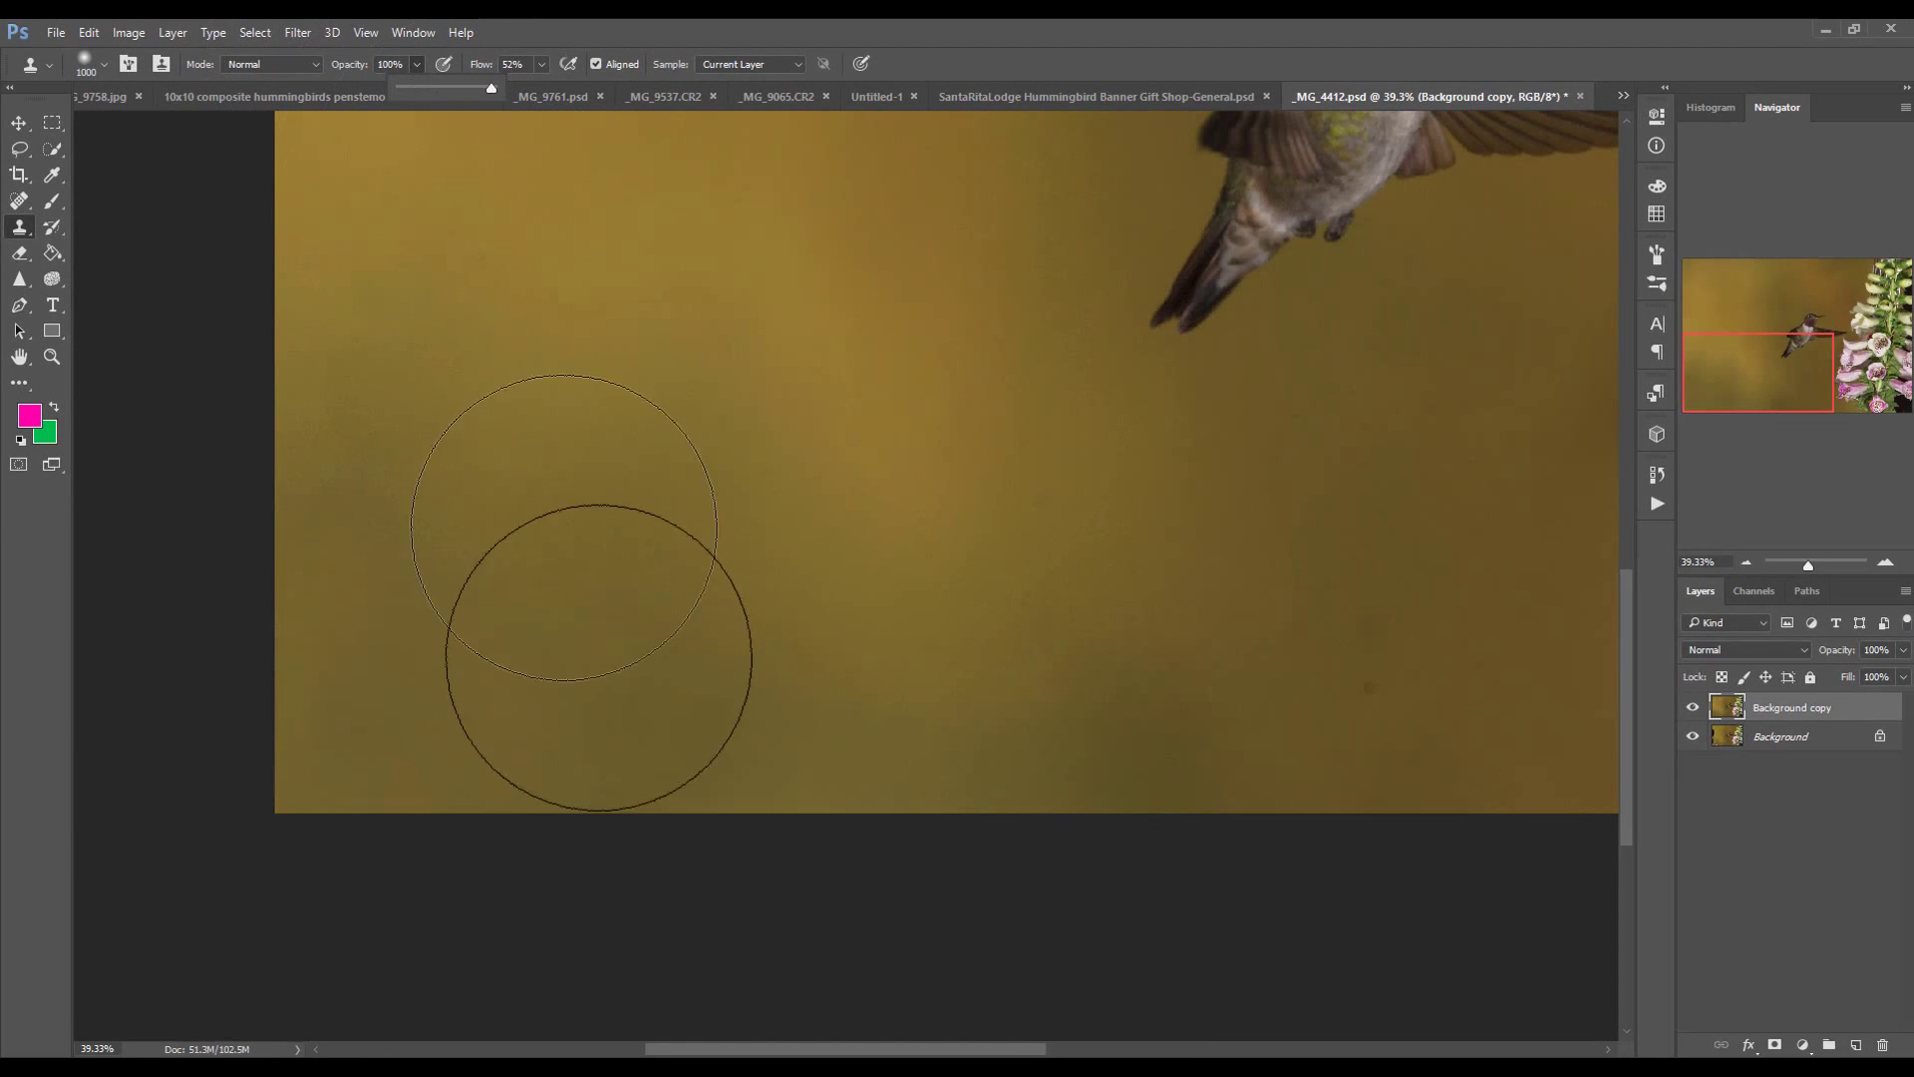
mouse_move(646, 480)
left_mouse_down()
mouse_move(692, 414)
mouse_move(369, 653)
mouse_move(395, 645)
mouse_move(324, 733)
mouse_move(391, 655)
mouse_move(368, 692)
left_mouse_up()
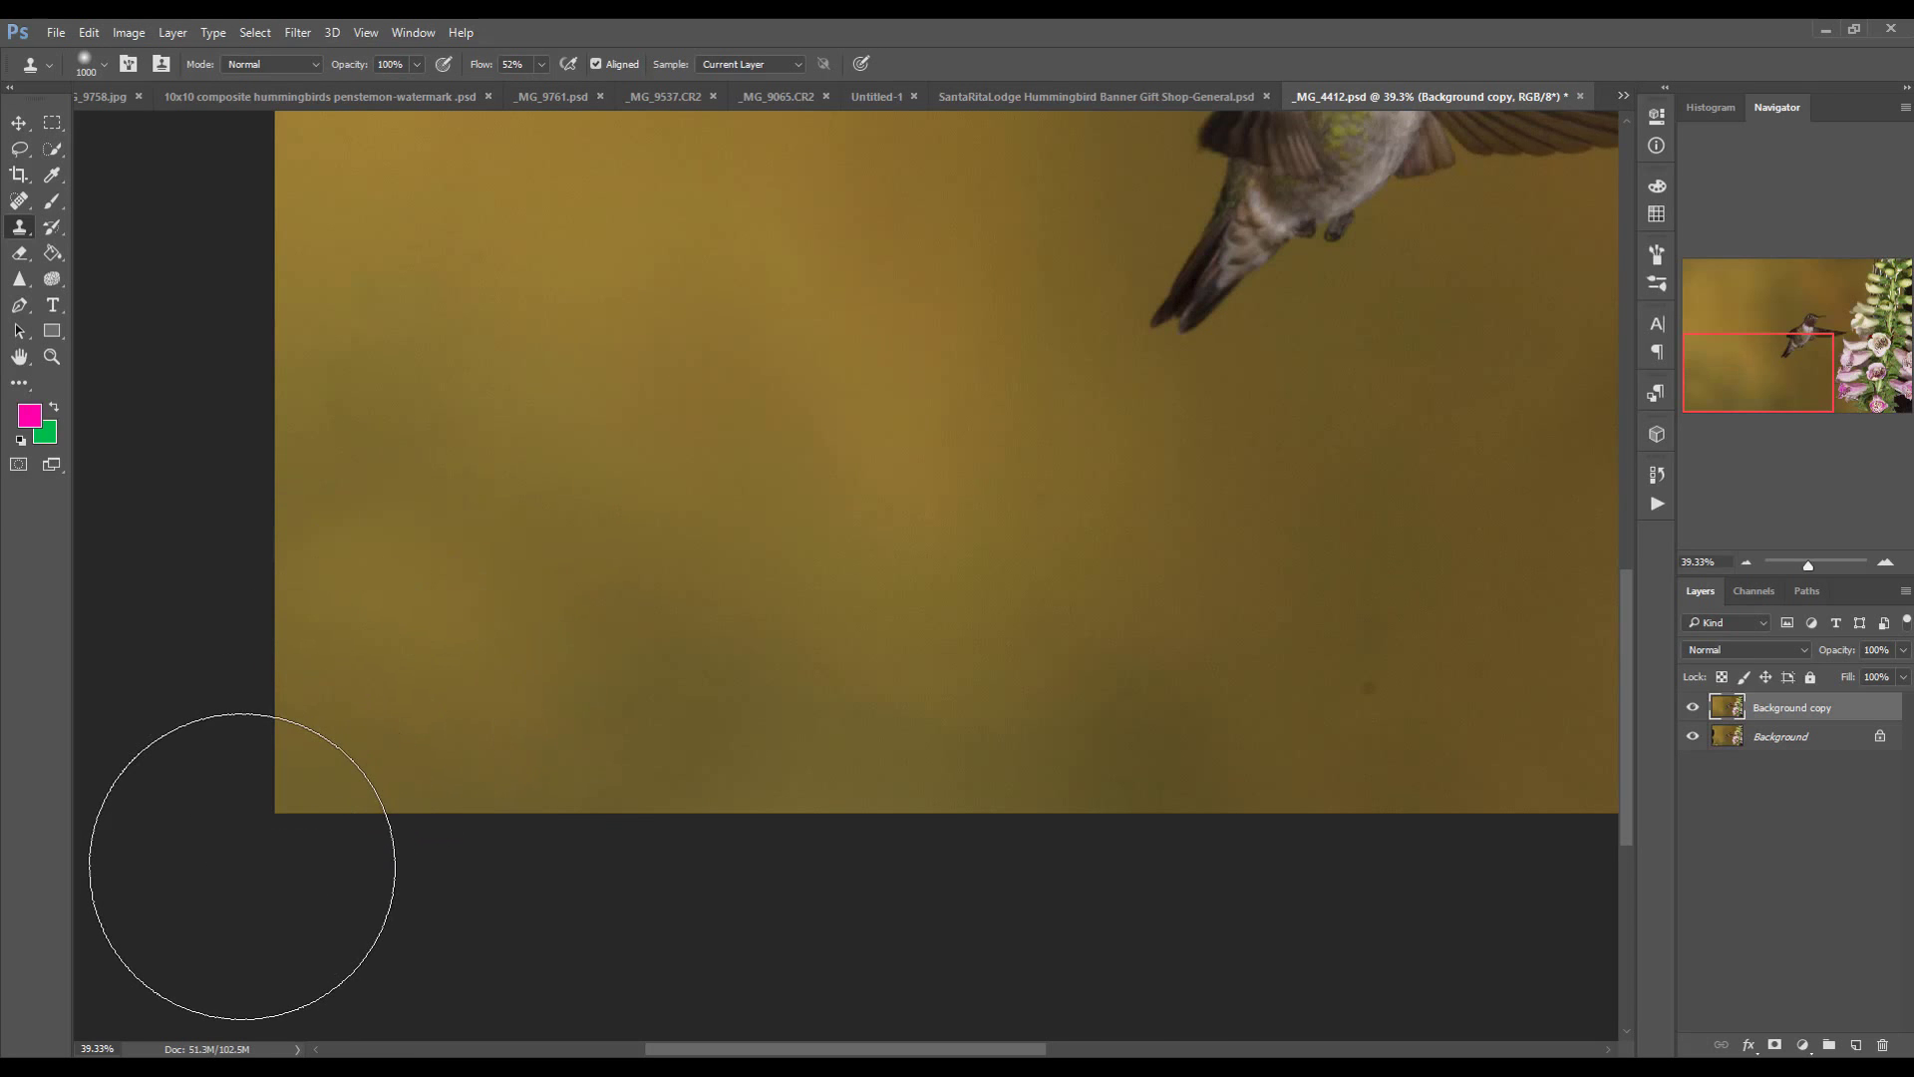
mouse_move(1100, 910)
left_mouse_down()
mouse_move(1100, 846)
mouse_move(612, 718)
mouse_move(622, 842)
mouse_move(623, 738)
left_mouse_up()
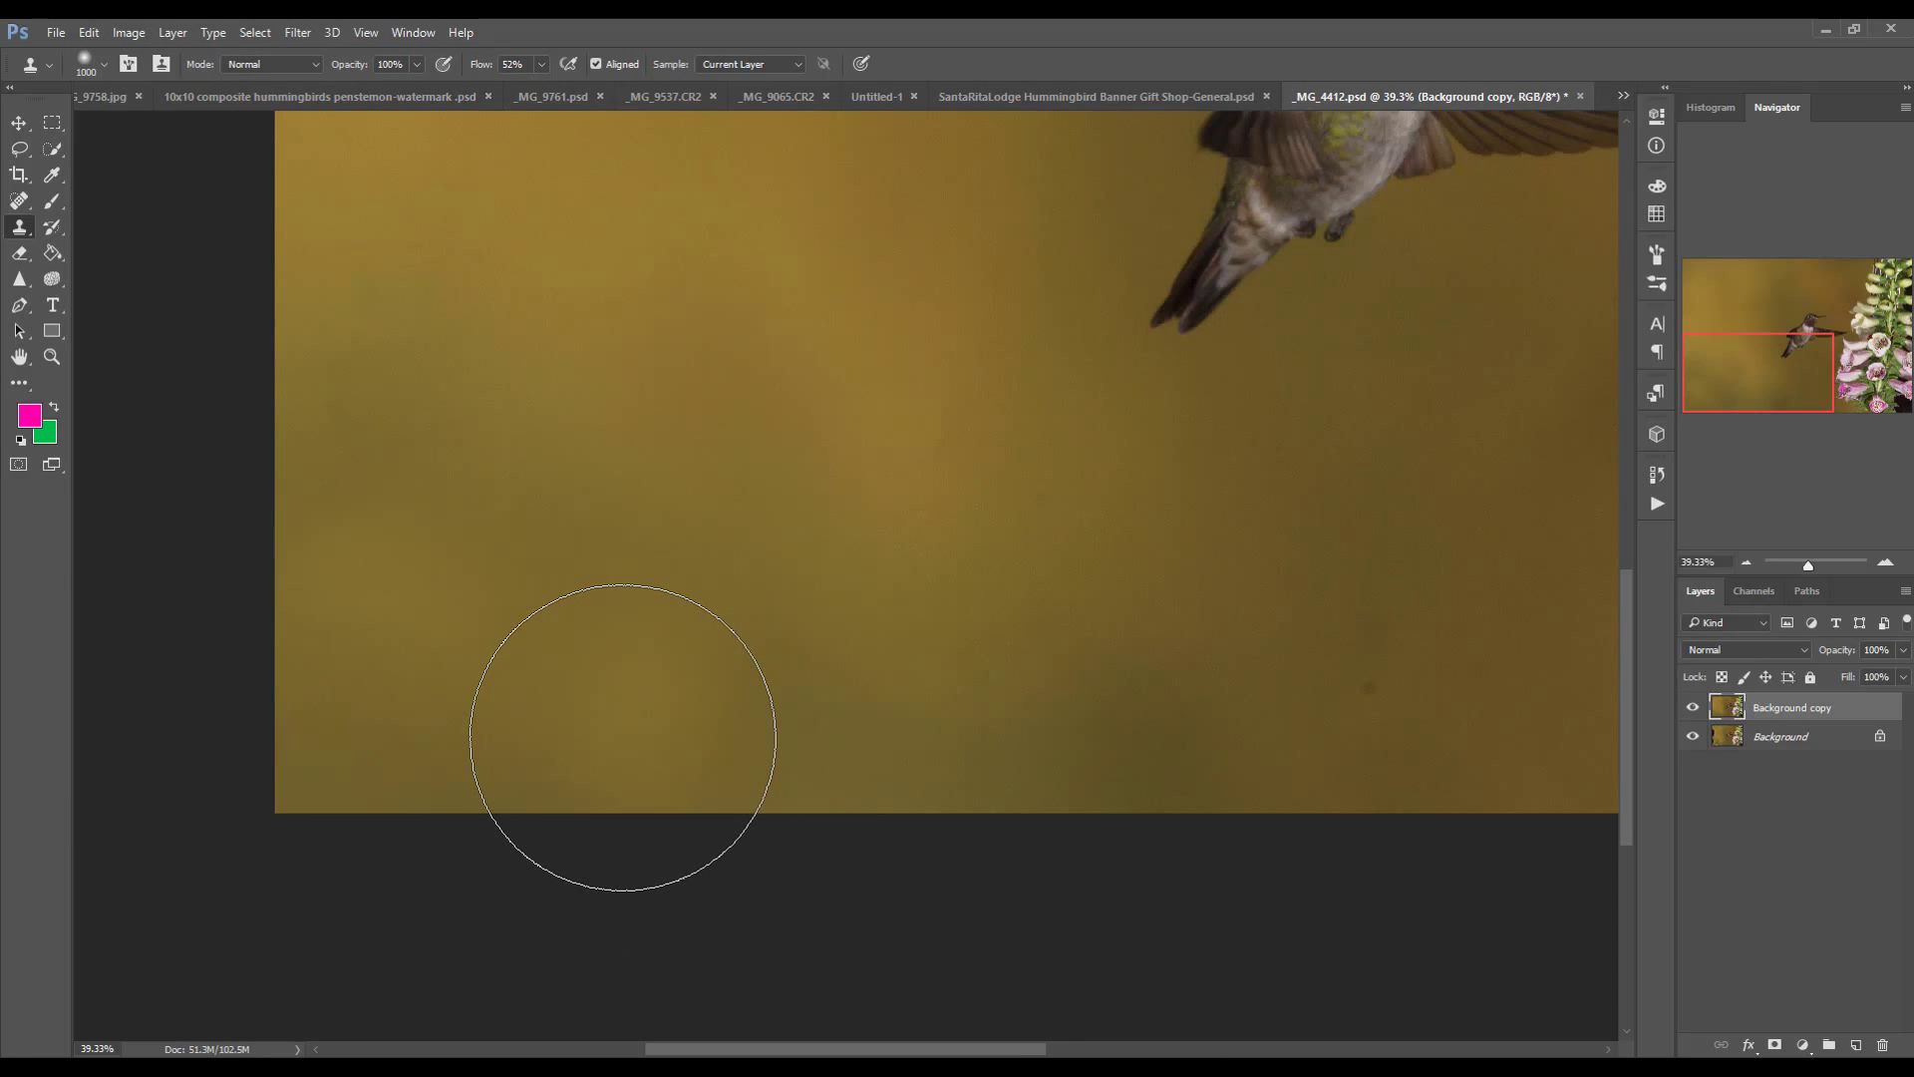
scroll(598, 692, "down", 5)
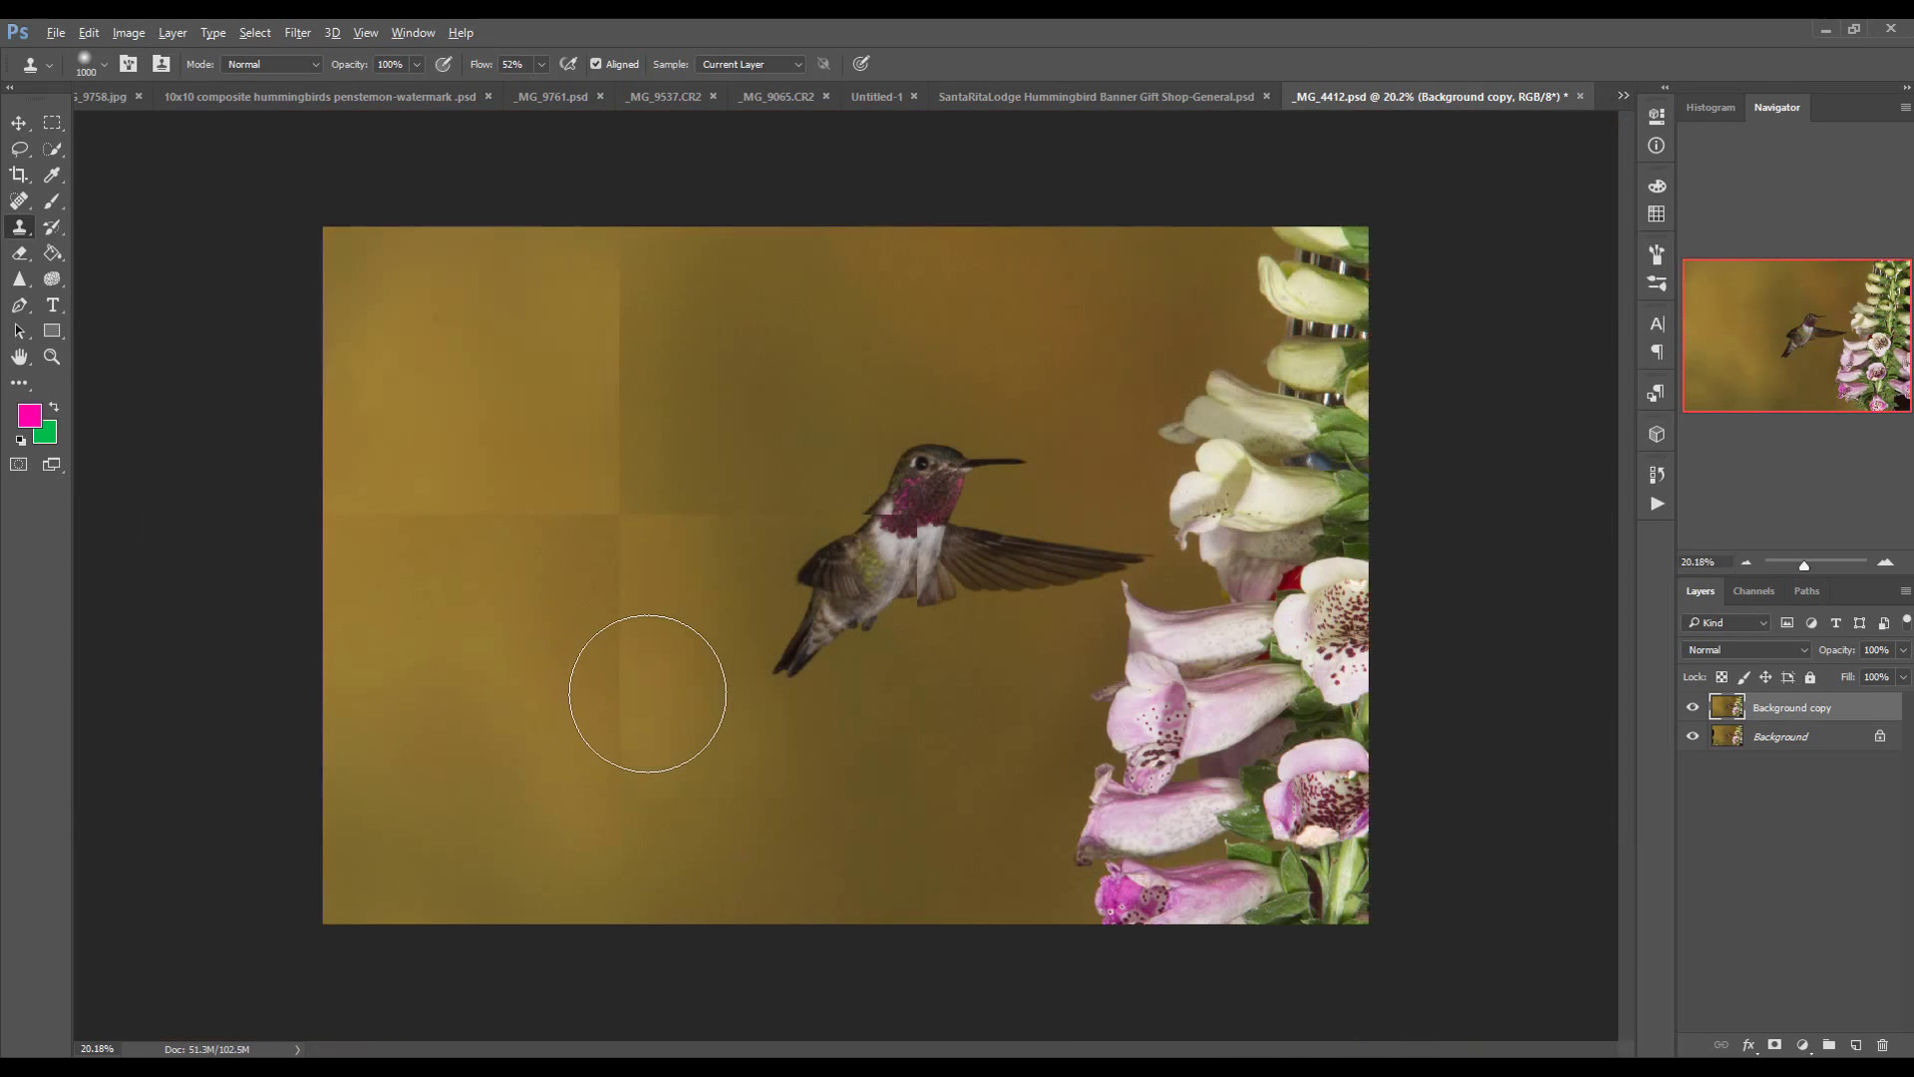
scroll(648, 693, "down", 1)
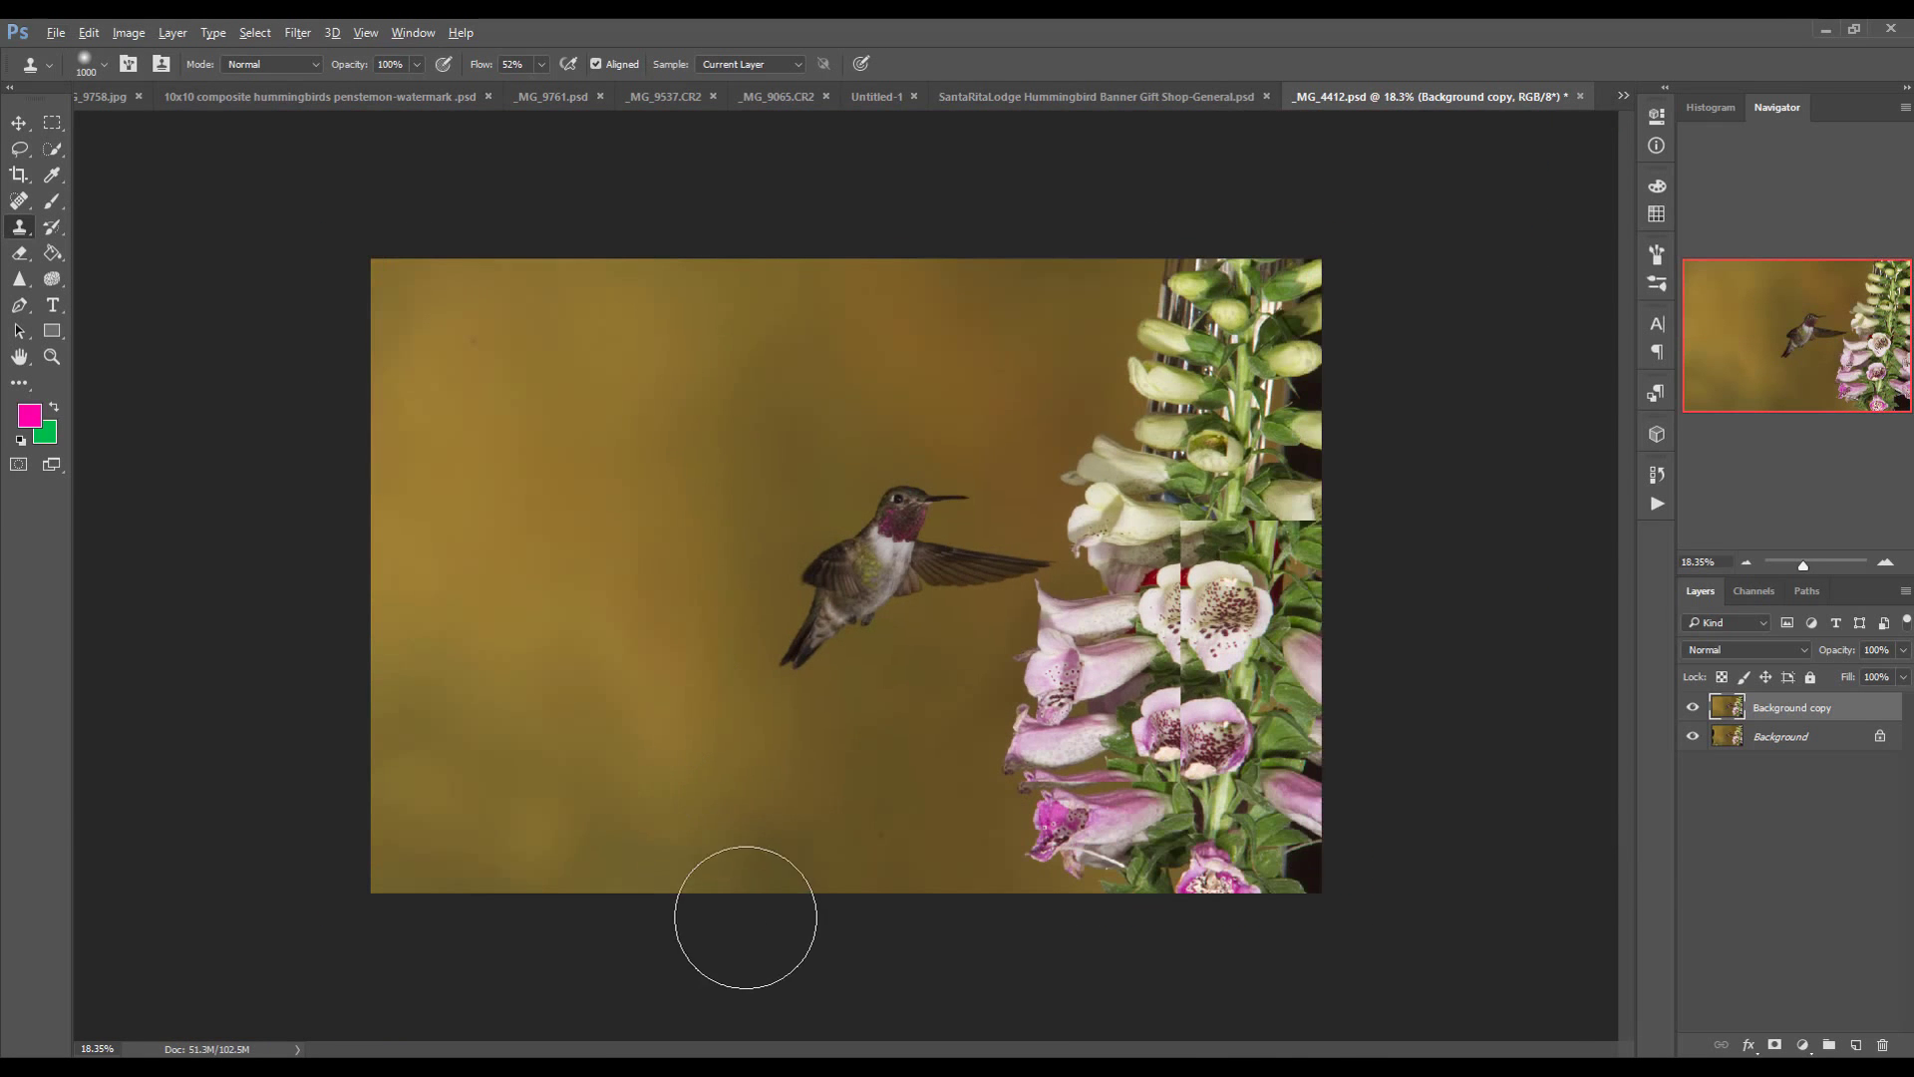
left_click(417, 62)
left_click(337, 88)
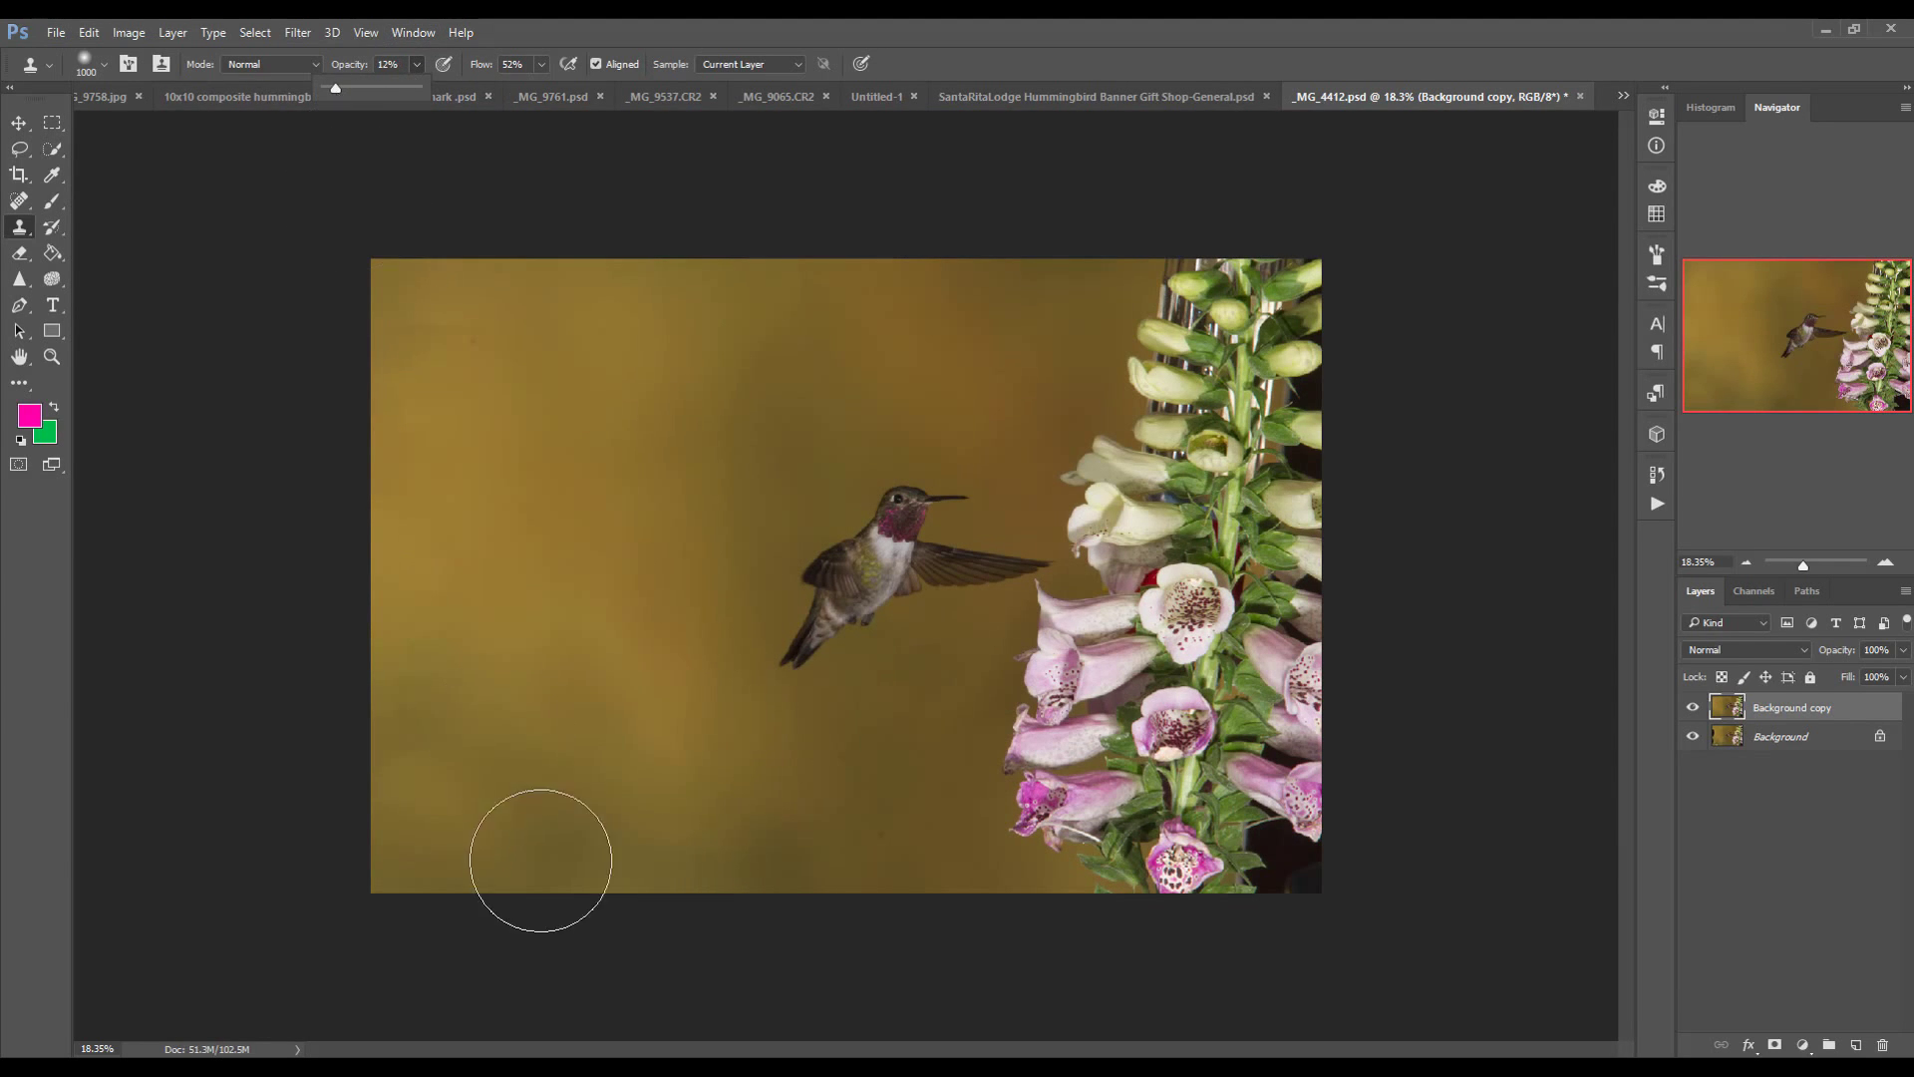
left_click(428, 799)
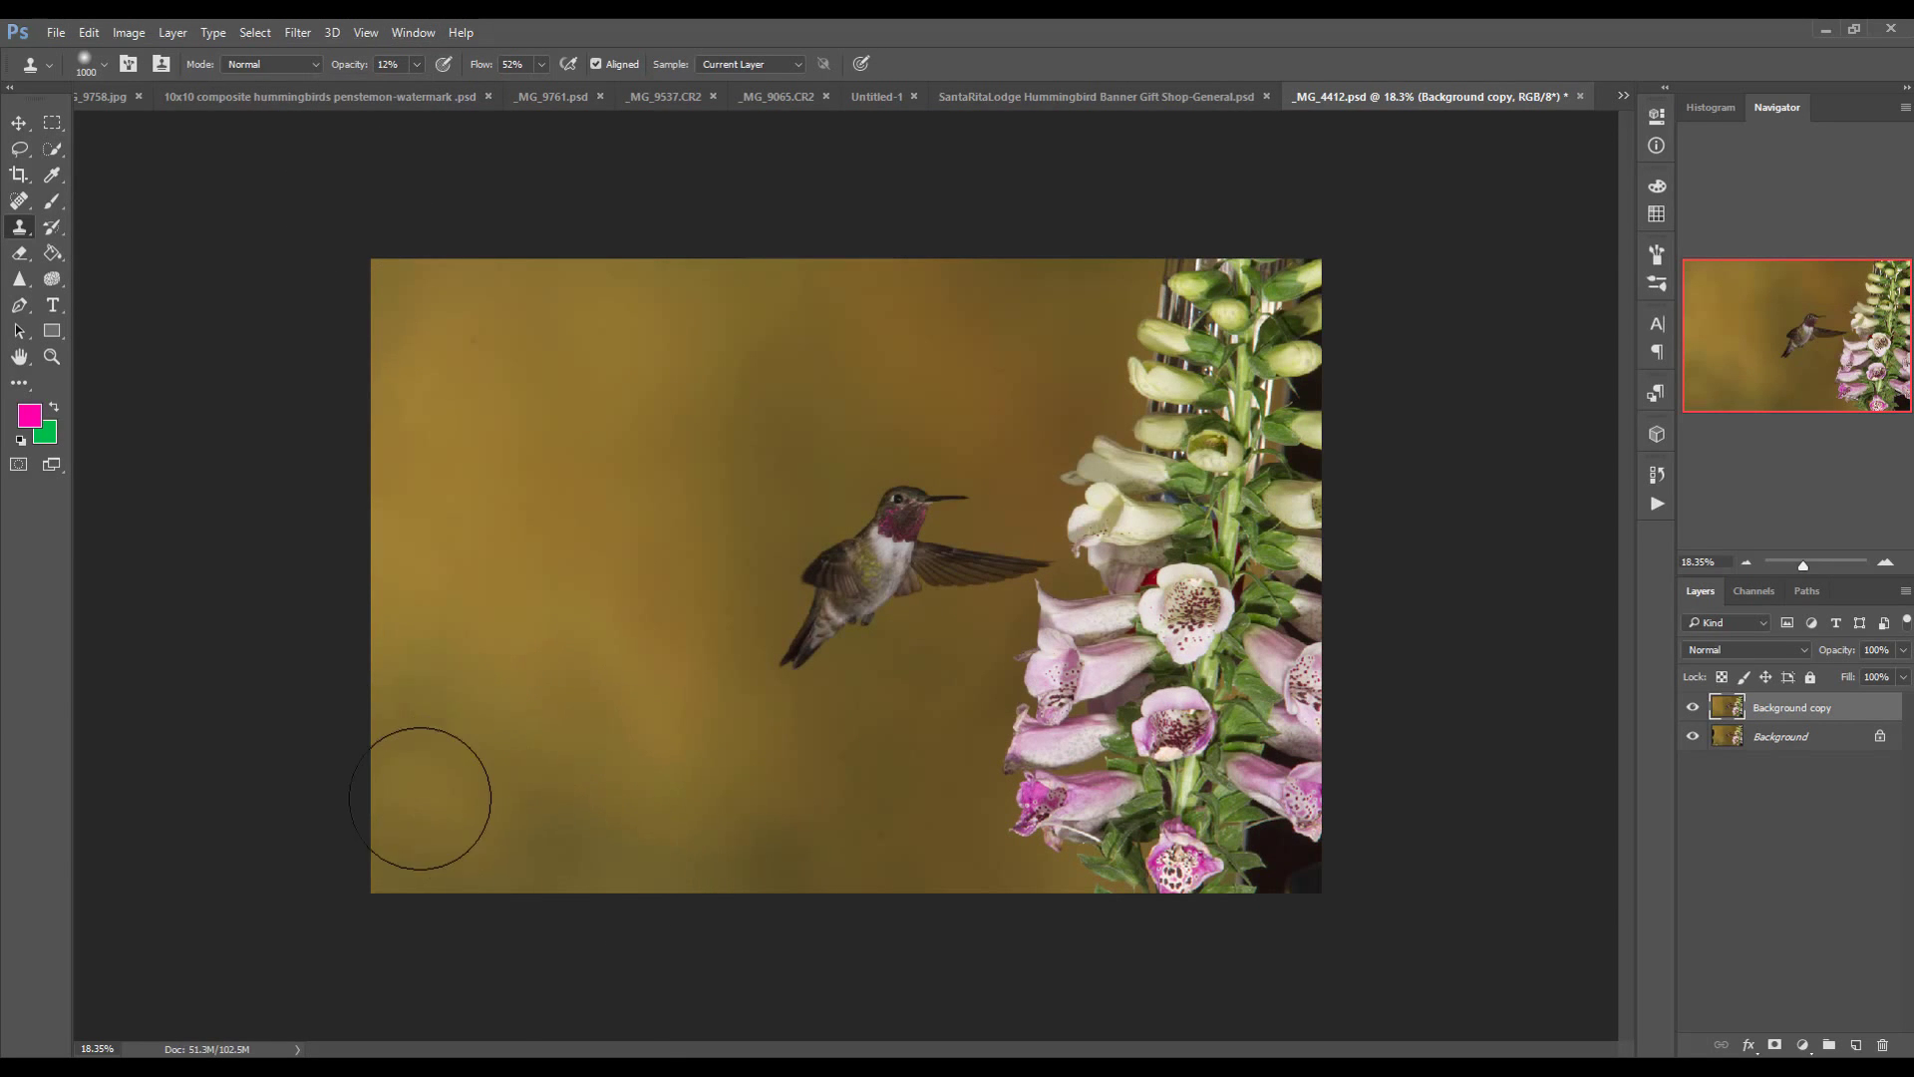
mouse_move(593, 859)
left_mouse_down()
mouse_move(409, 820)
mouse_move(349, 784)
left_mouse_up()
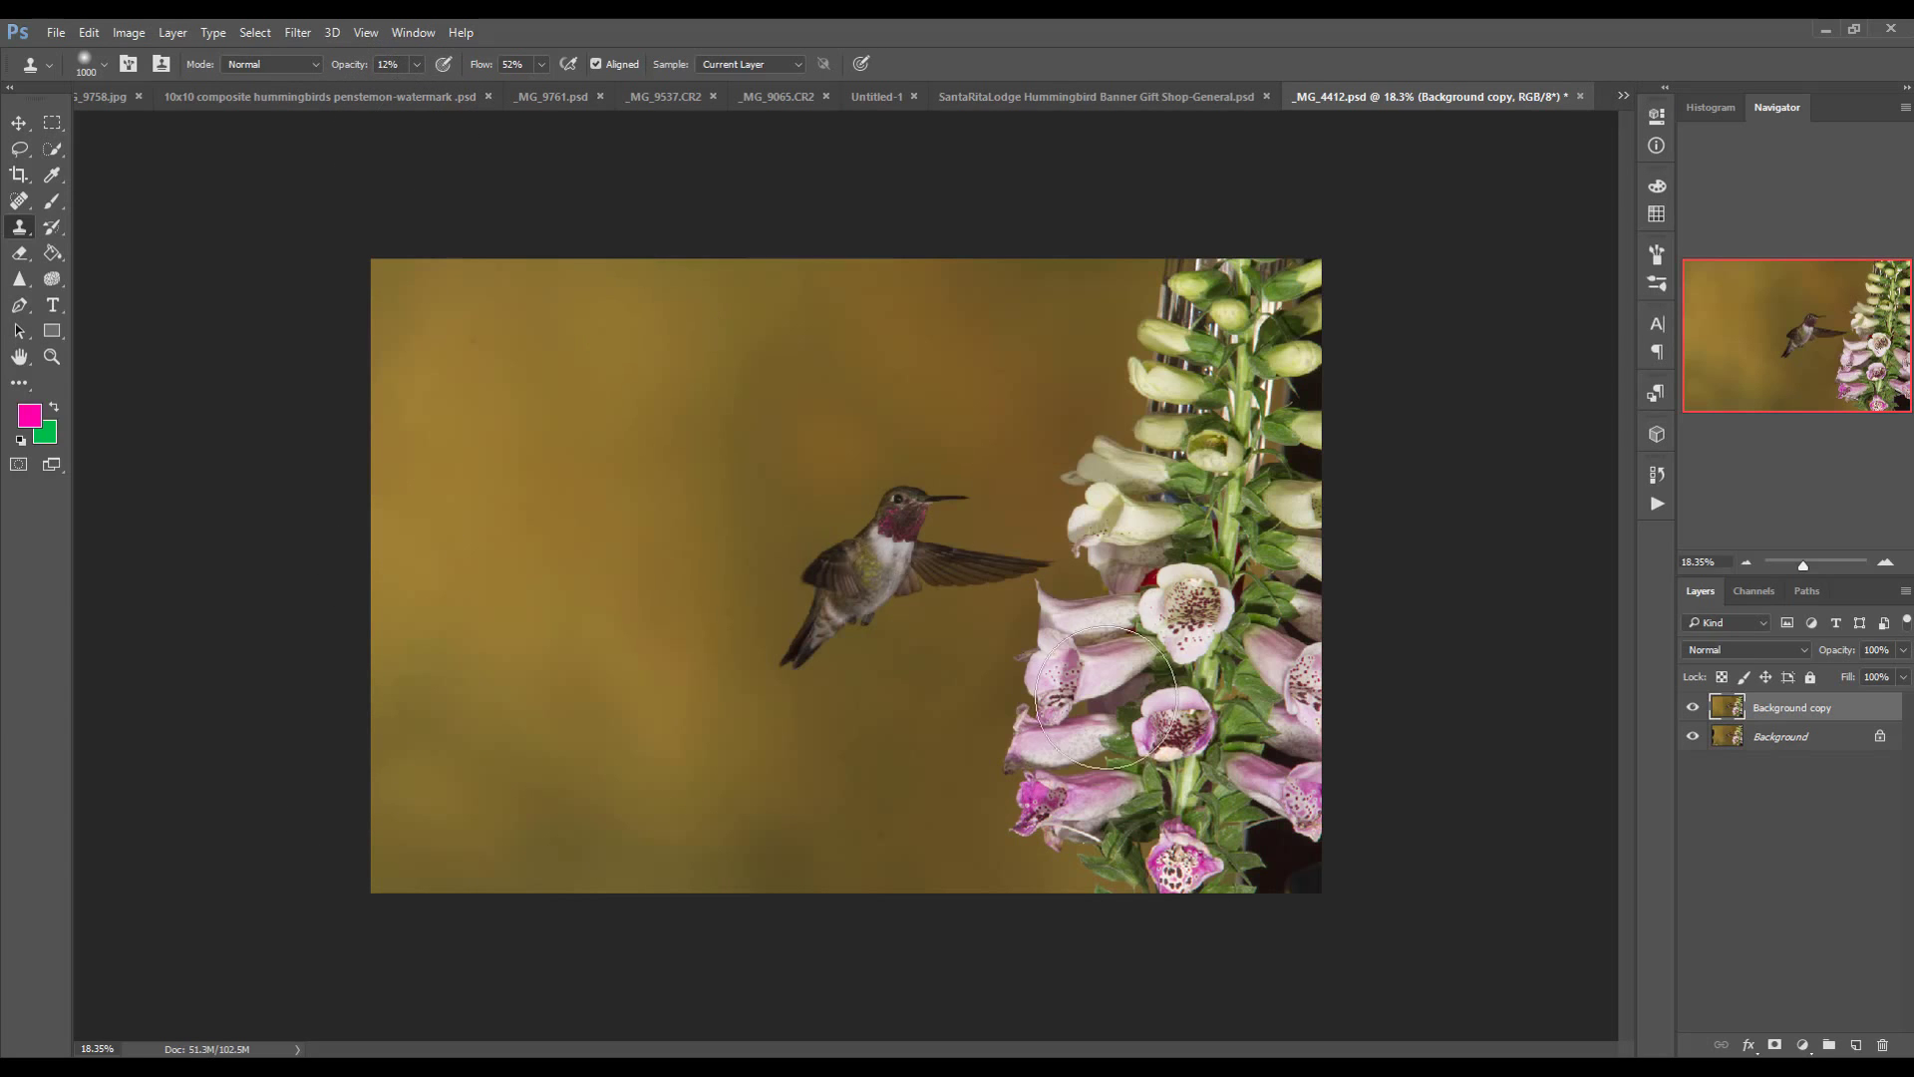
left_click(1038, 695, "alt")
left_click_drag(543, 512, 553, 508)
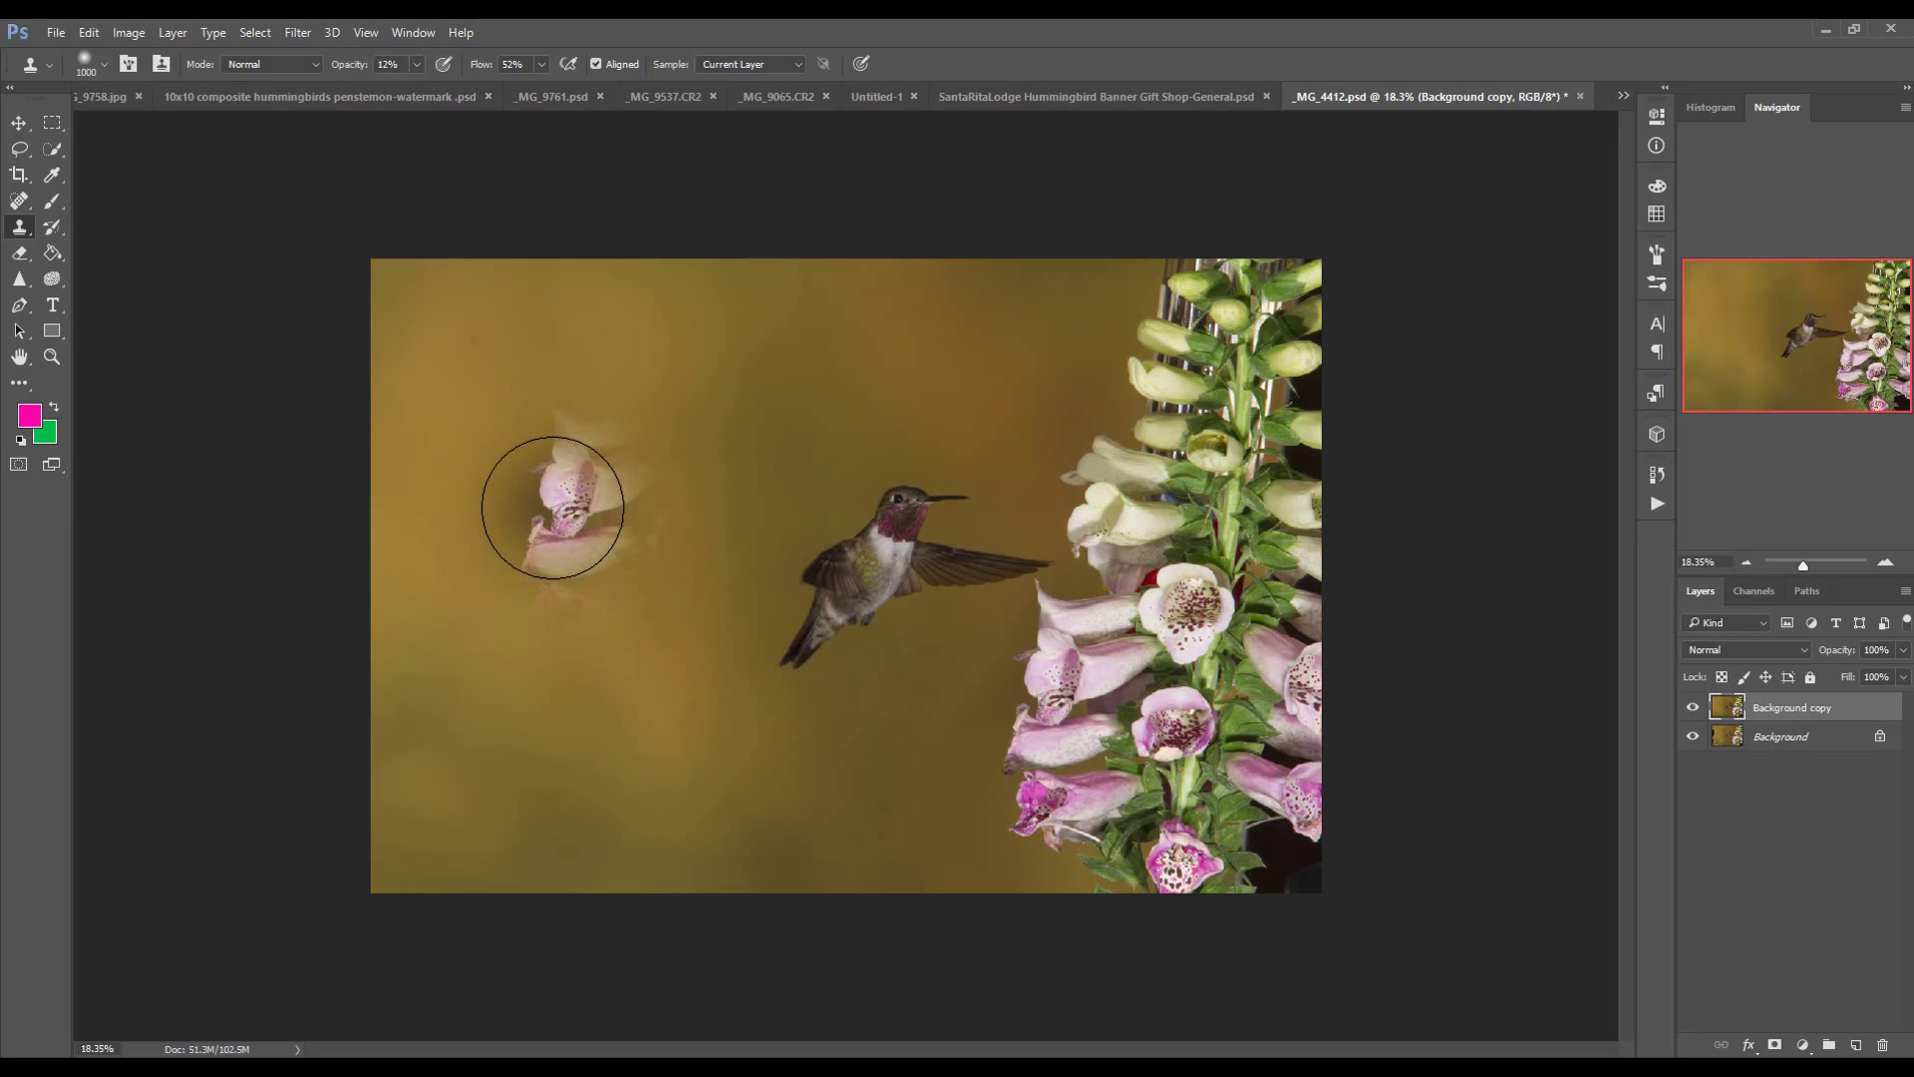
key("ctrl+z")
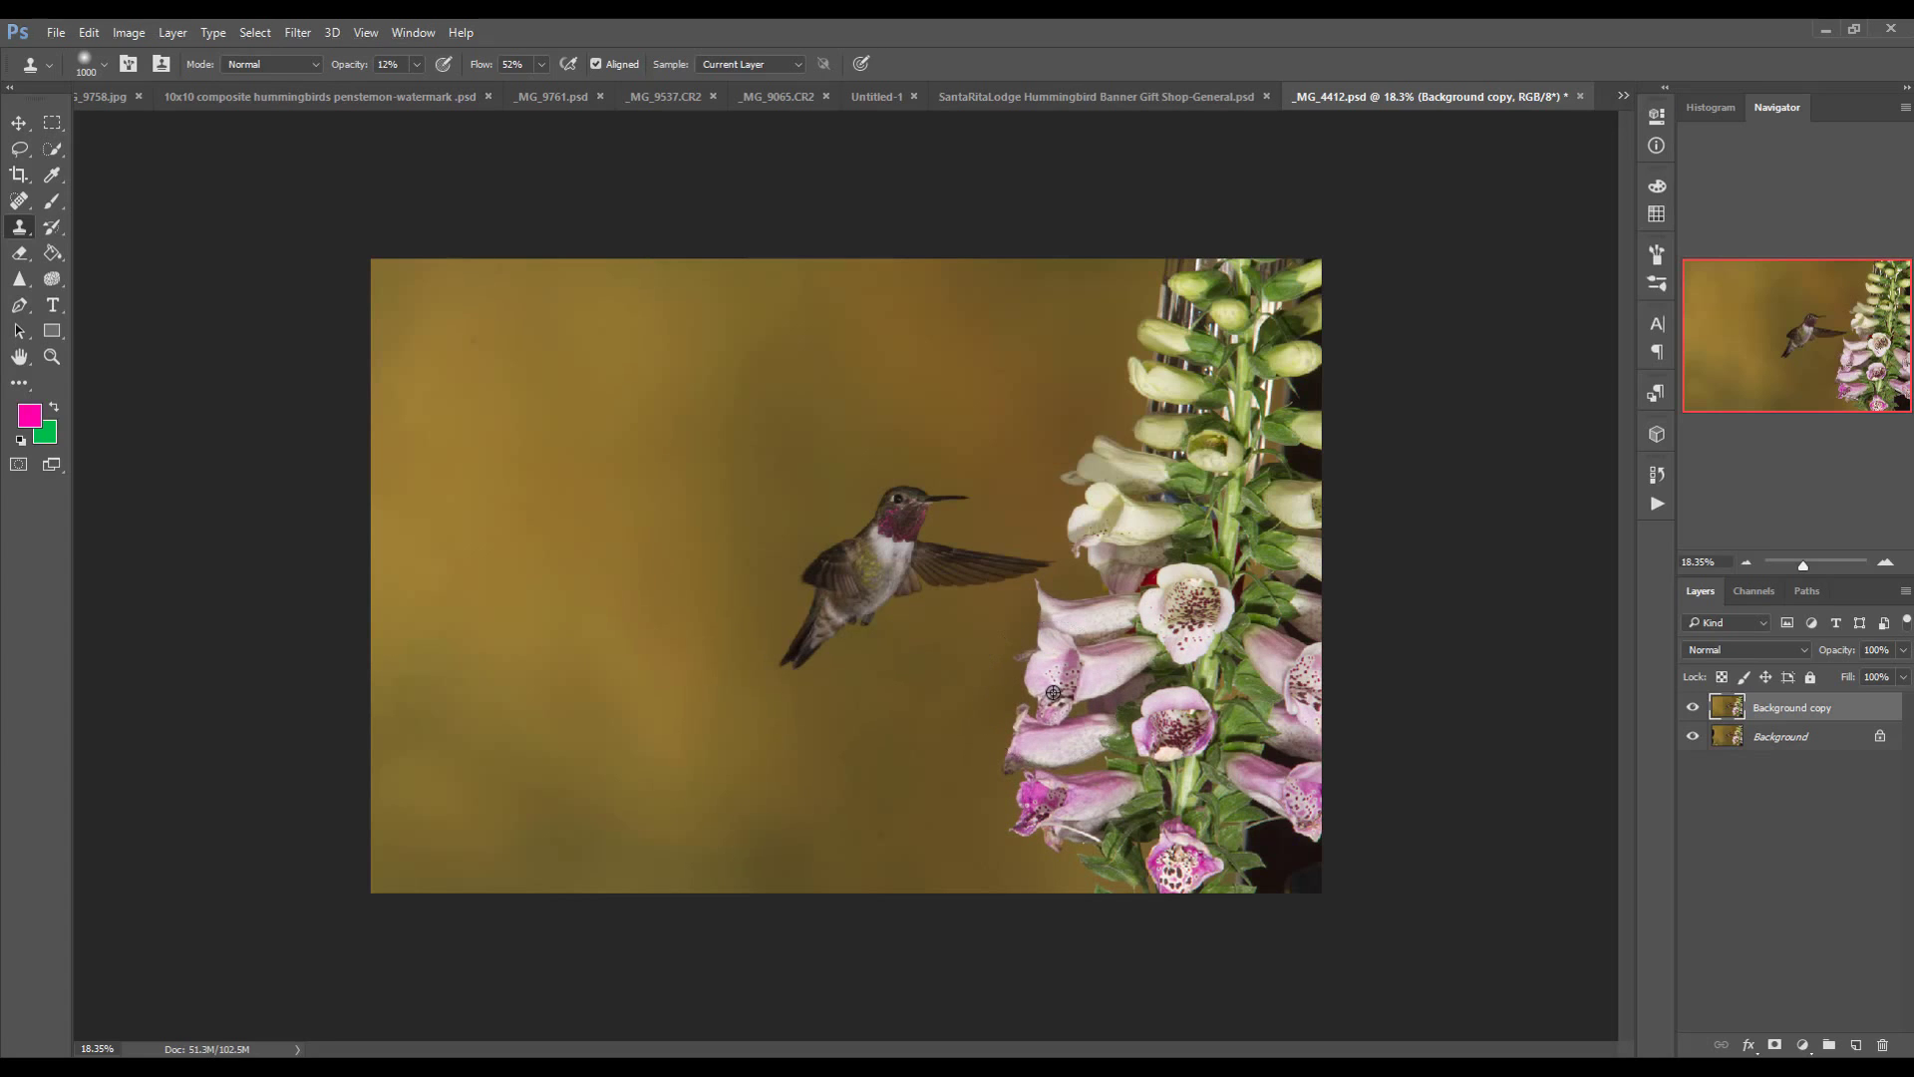
left_click_drag(590, 518, 569, 478)
key("ctrl+z")
key("ctrl+z")
key("ctrl+z")
scroll(132, 735, "up", 2)
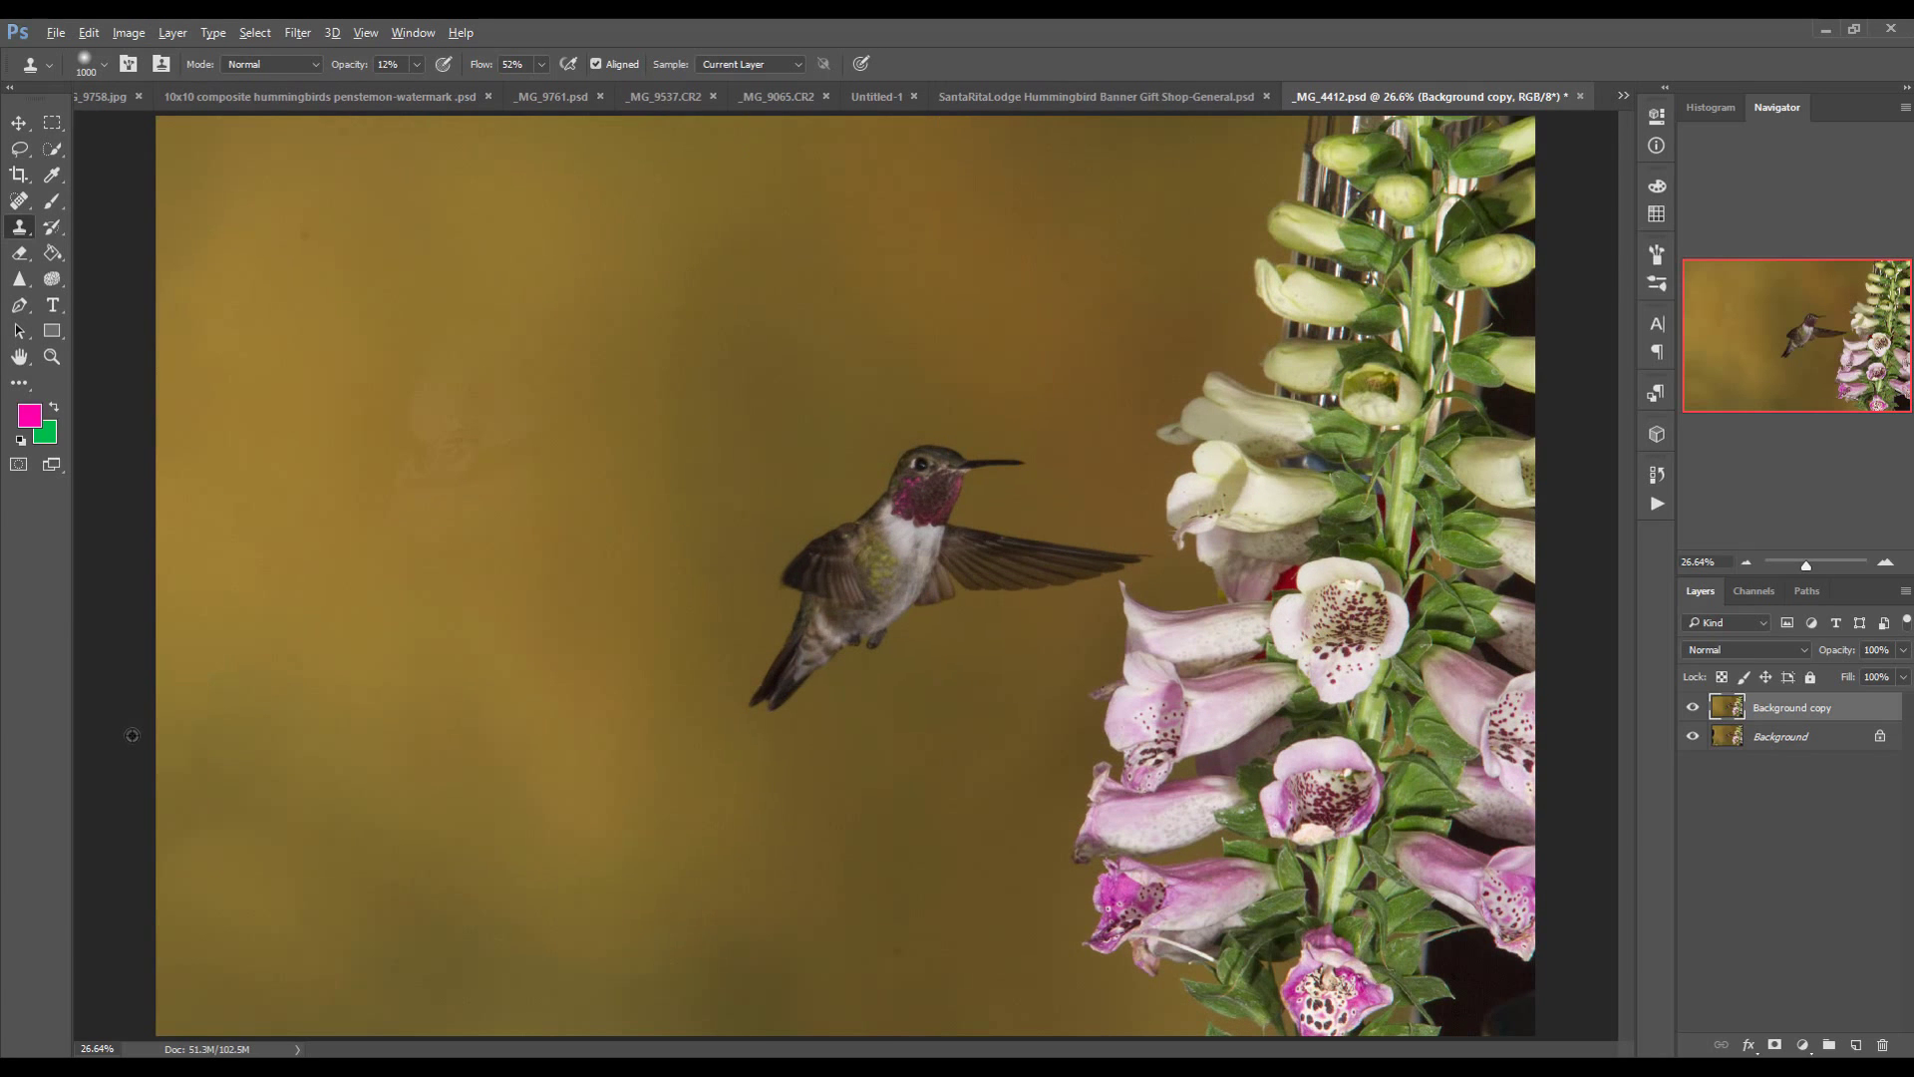
scroll(131, 735, "down", 3)
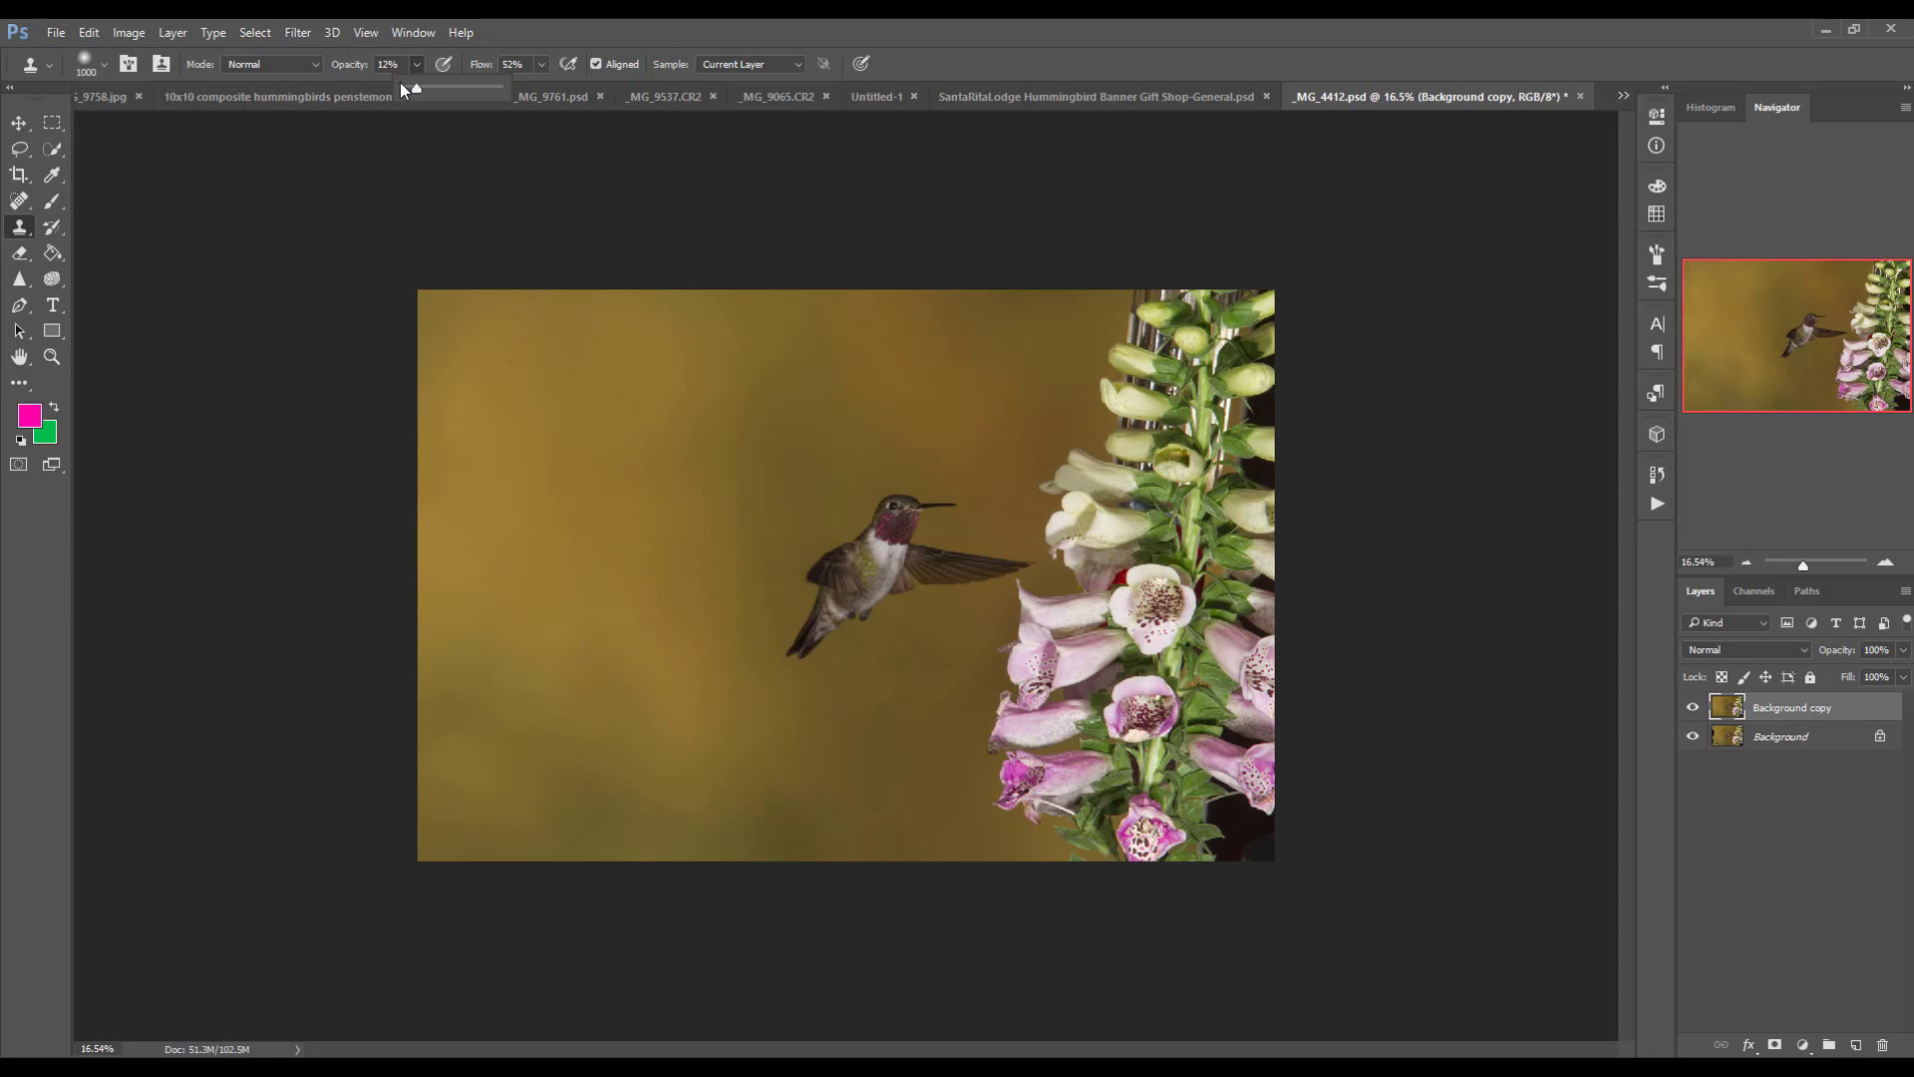
left_click_drag(417, 88, 500, 89)
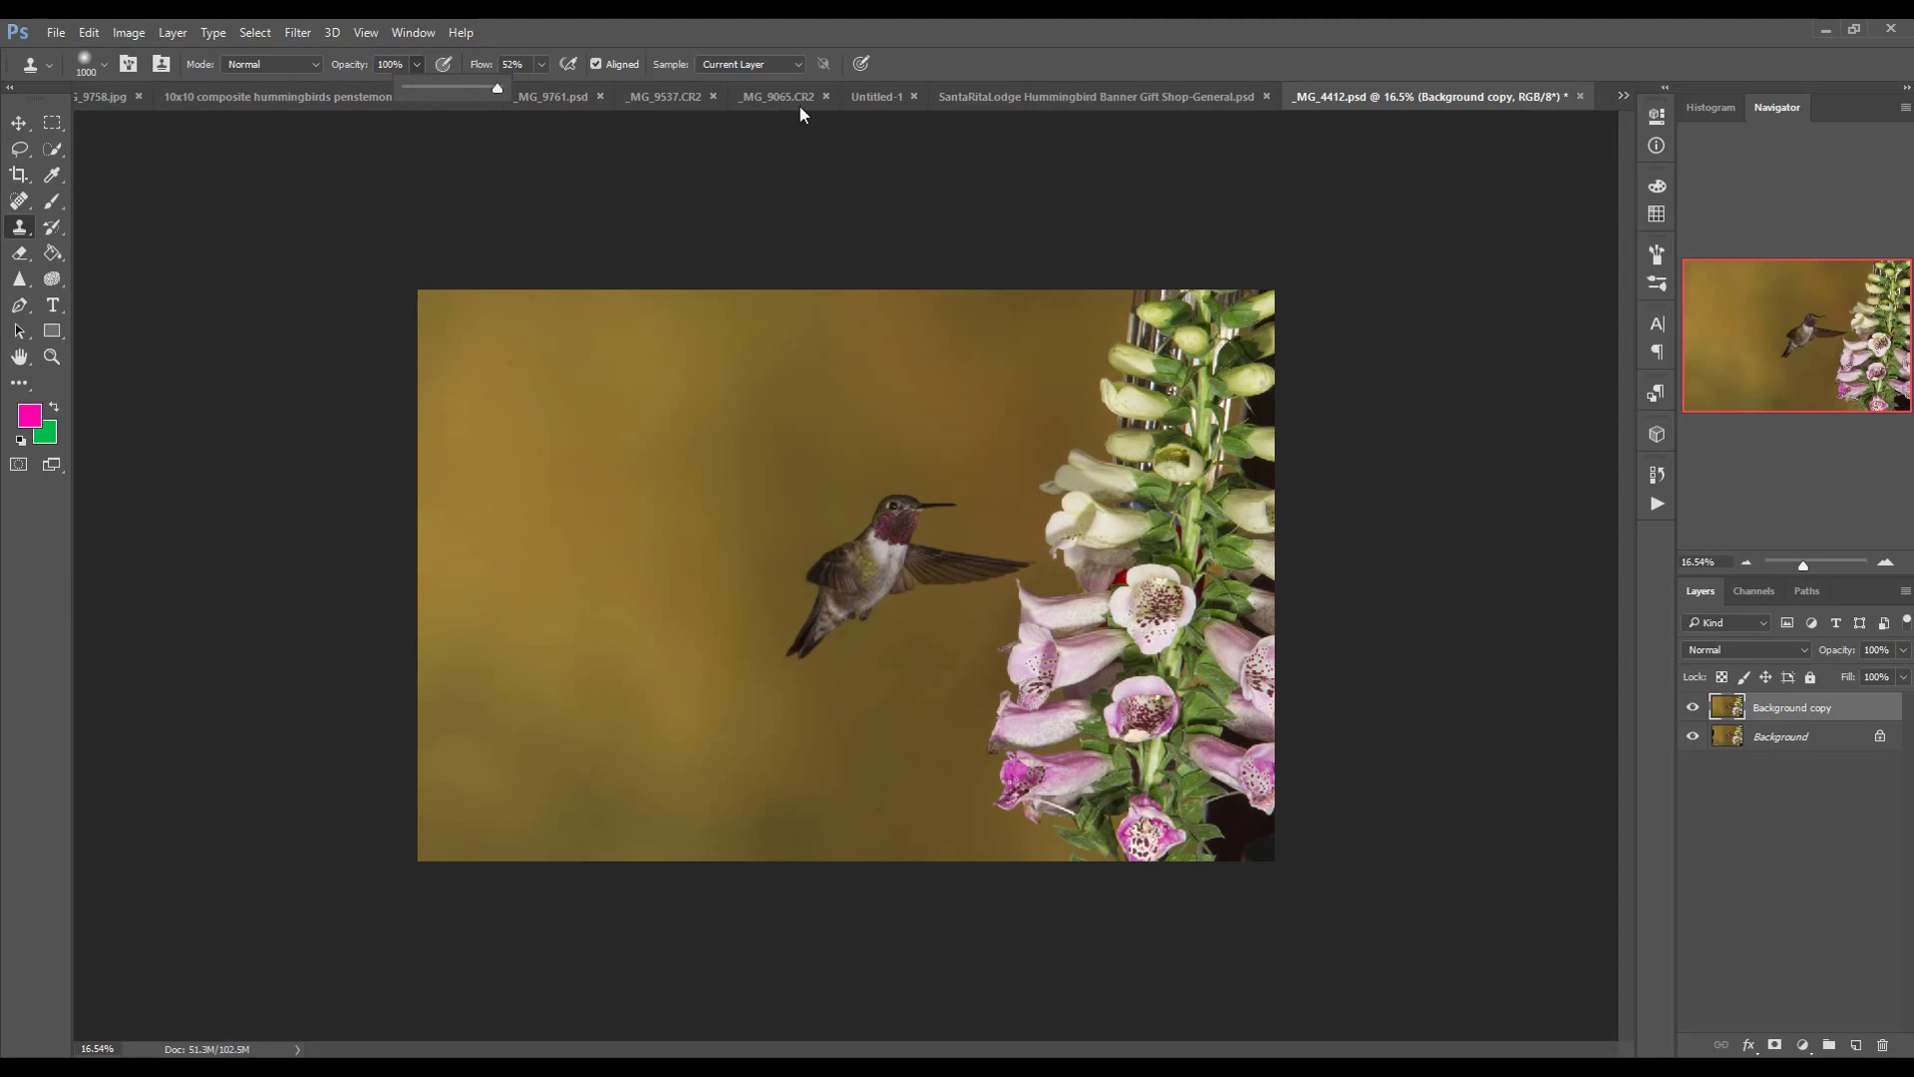
left_click(1019, 706)
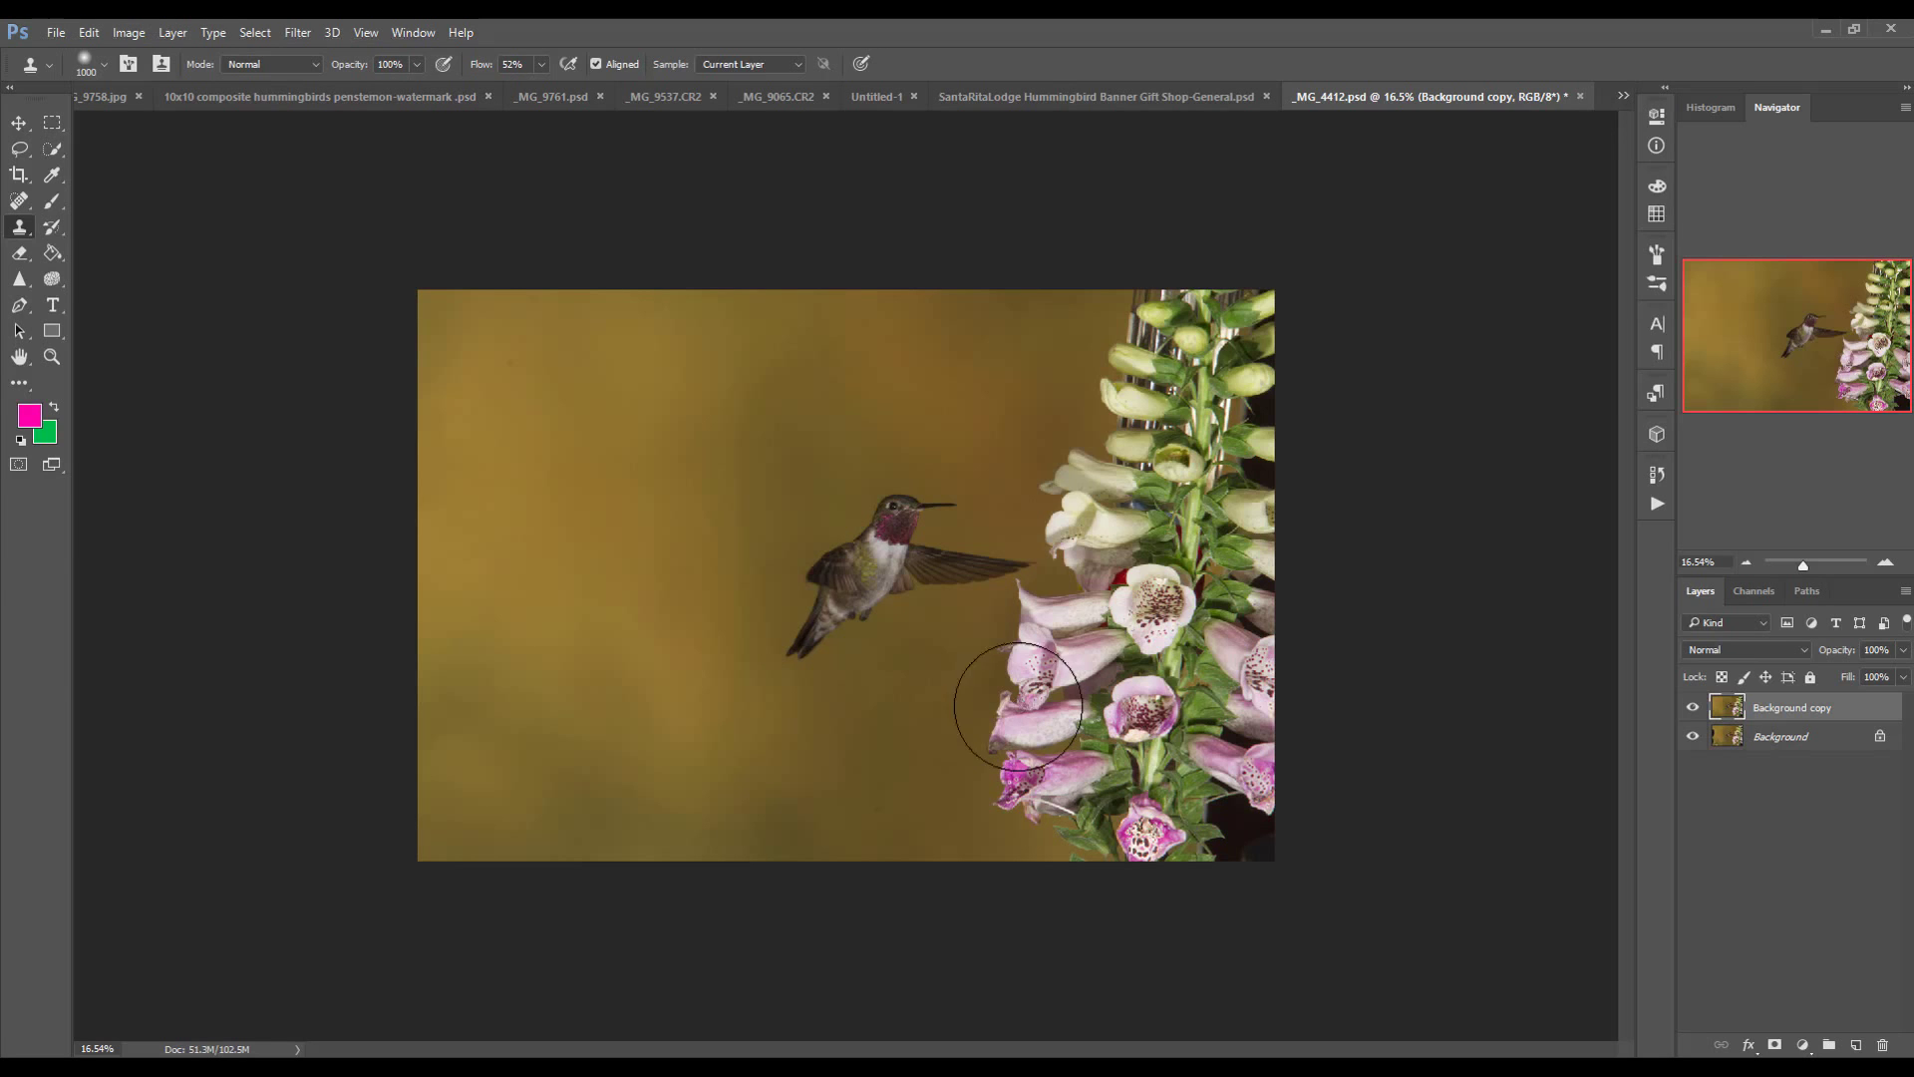
mouse_move(468, 404)
left_mouse_down()
mouse_move(577, 461)
mouse_move(522, 482)
mouse_move(551, 563)
mouse_move(586, 522)
mouse_move(448, 600)
left_mouse_up()
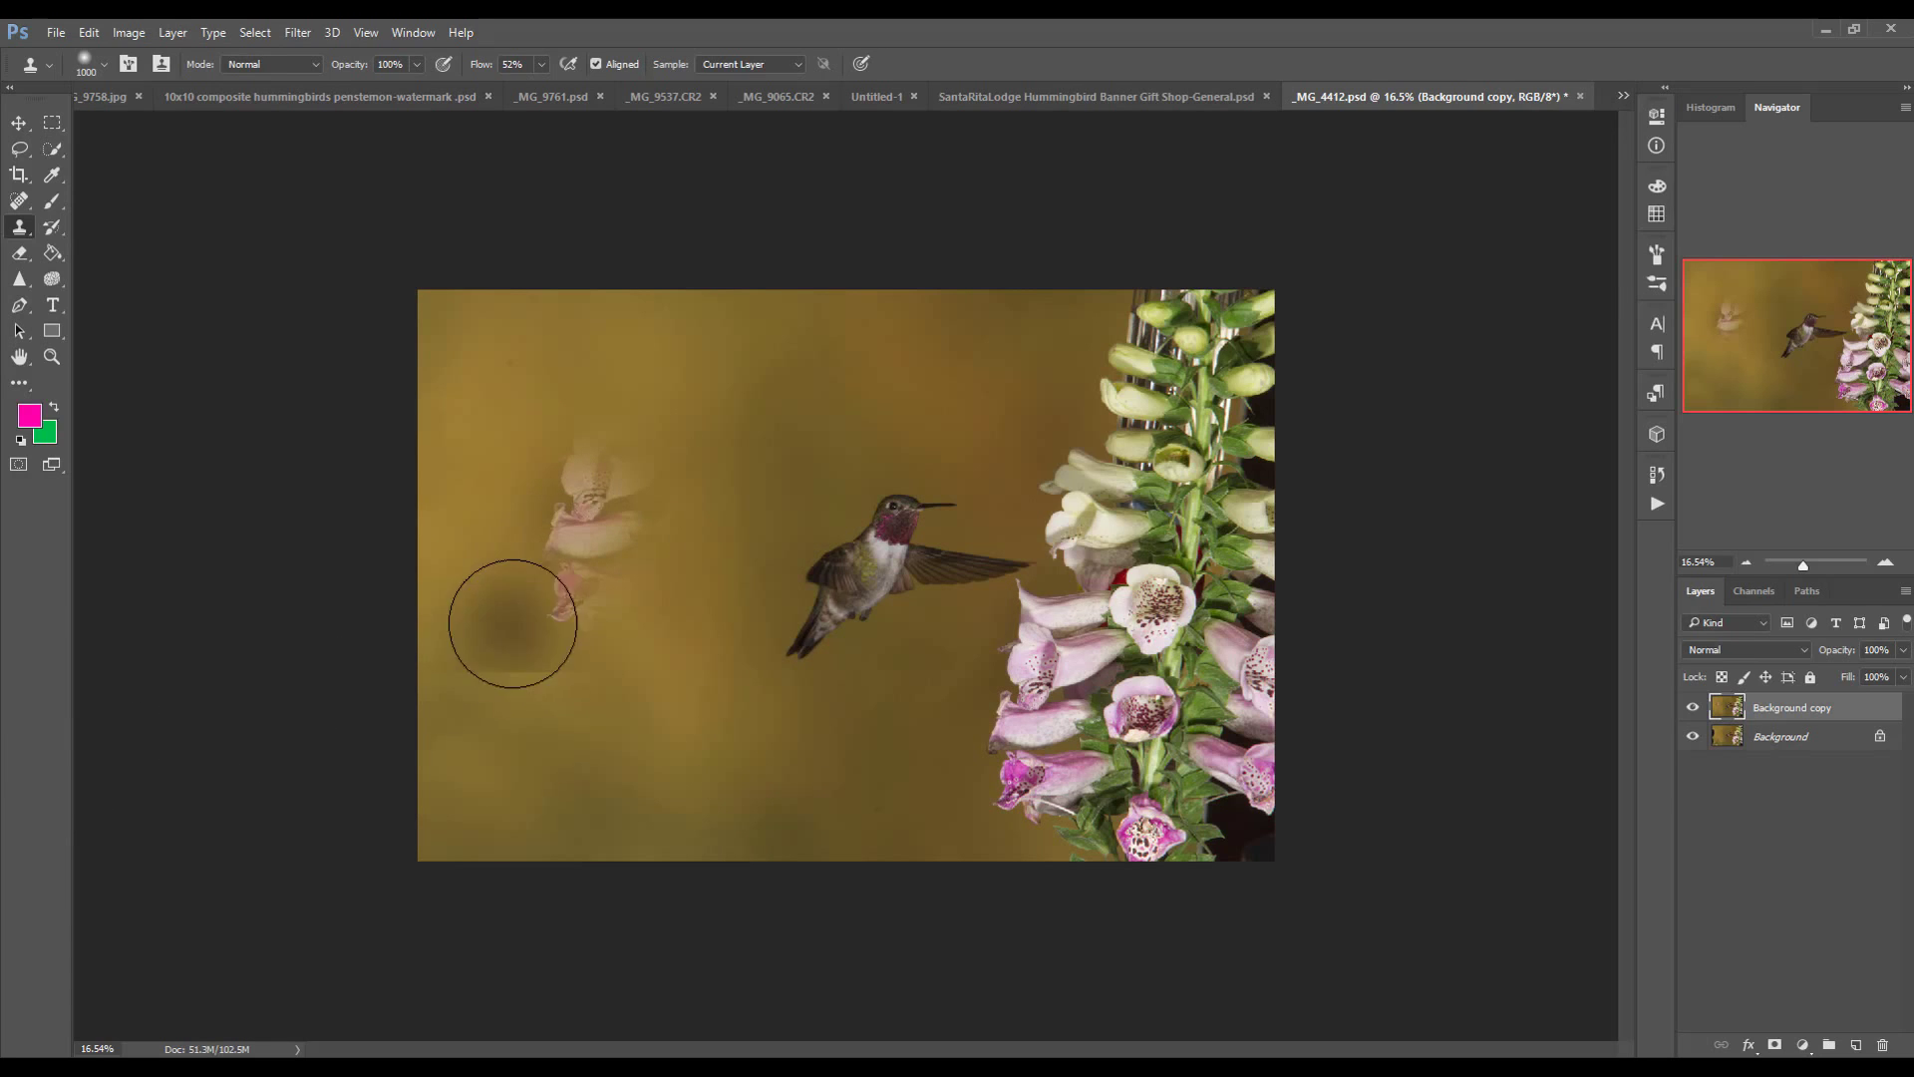
left_click_drag(513, 619, 463, 590)
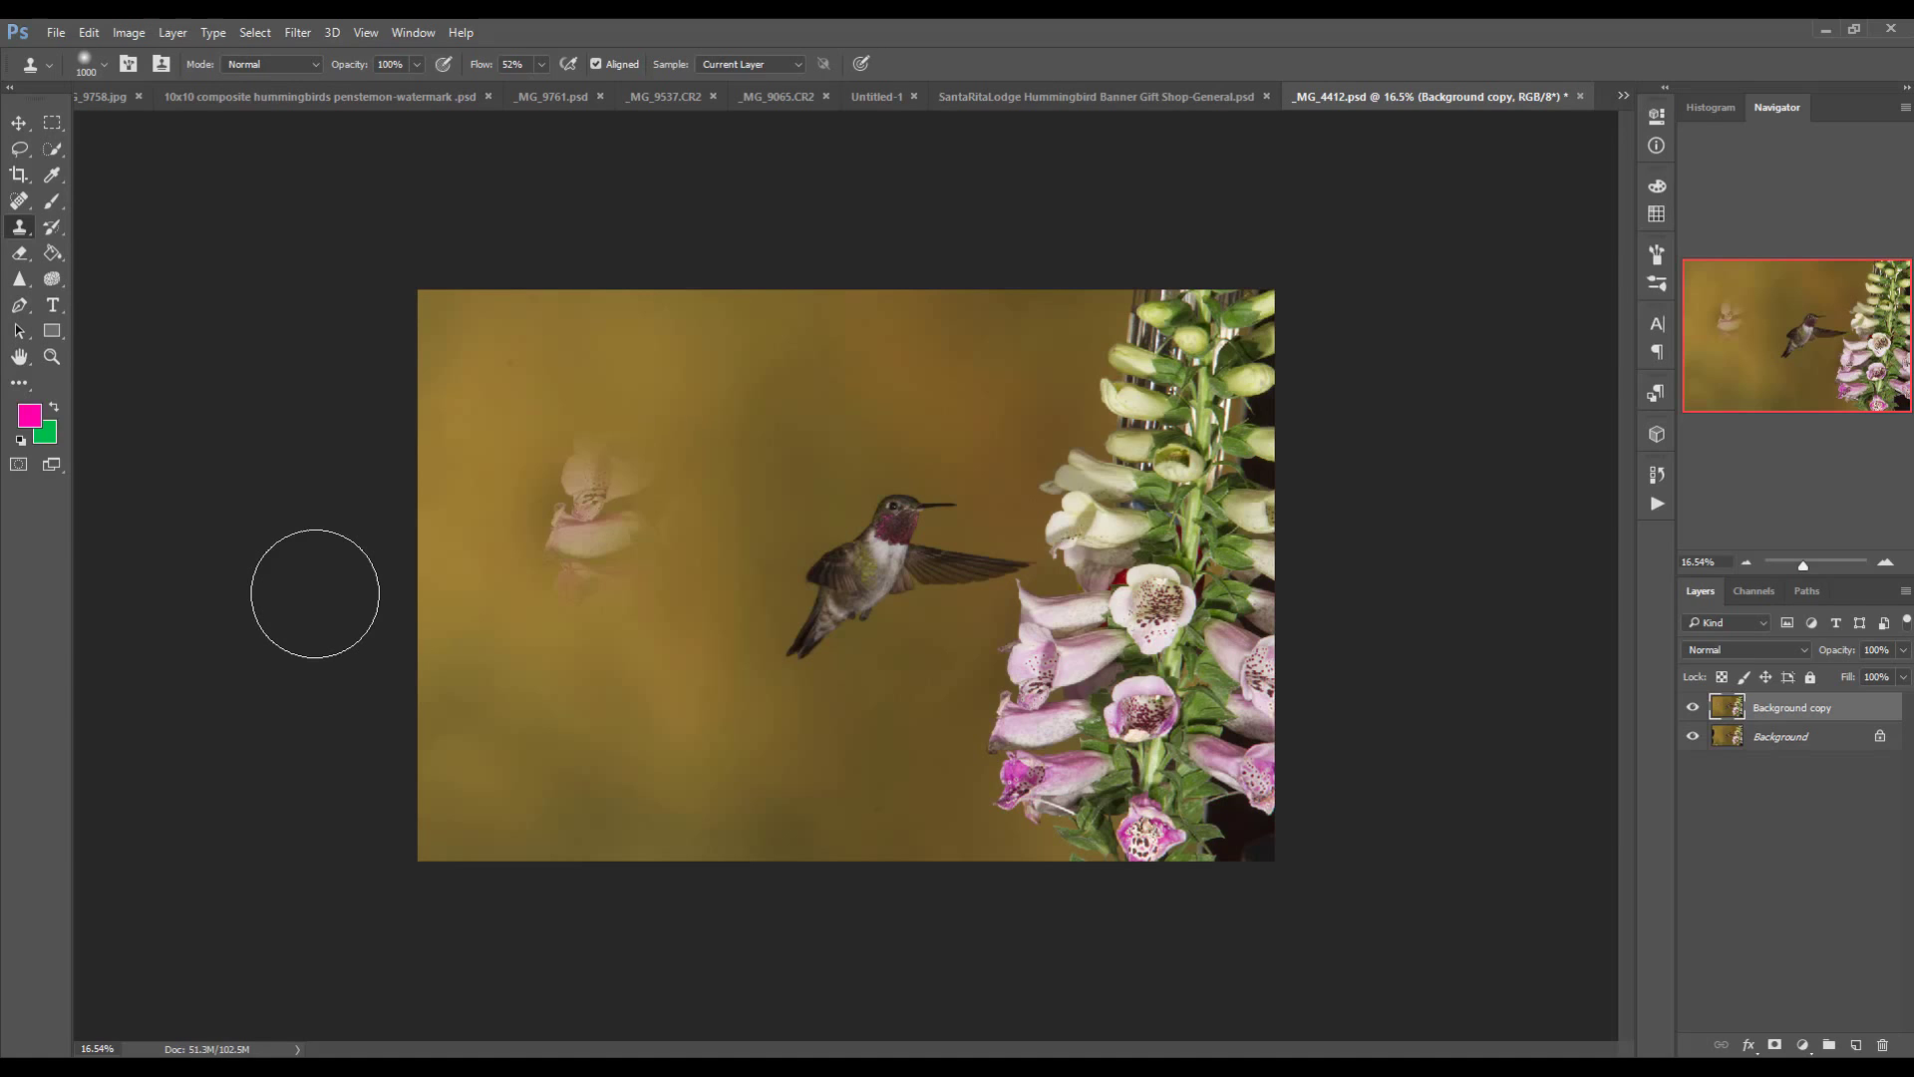
key("ctrl+alt+z")
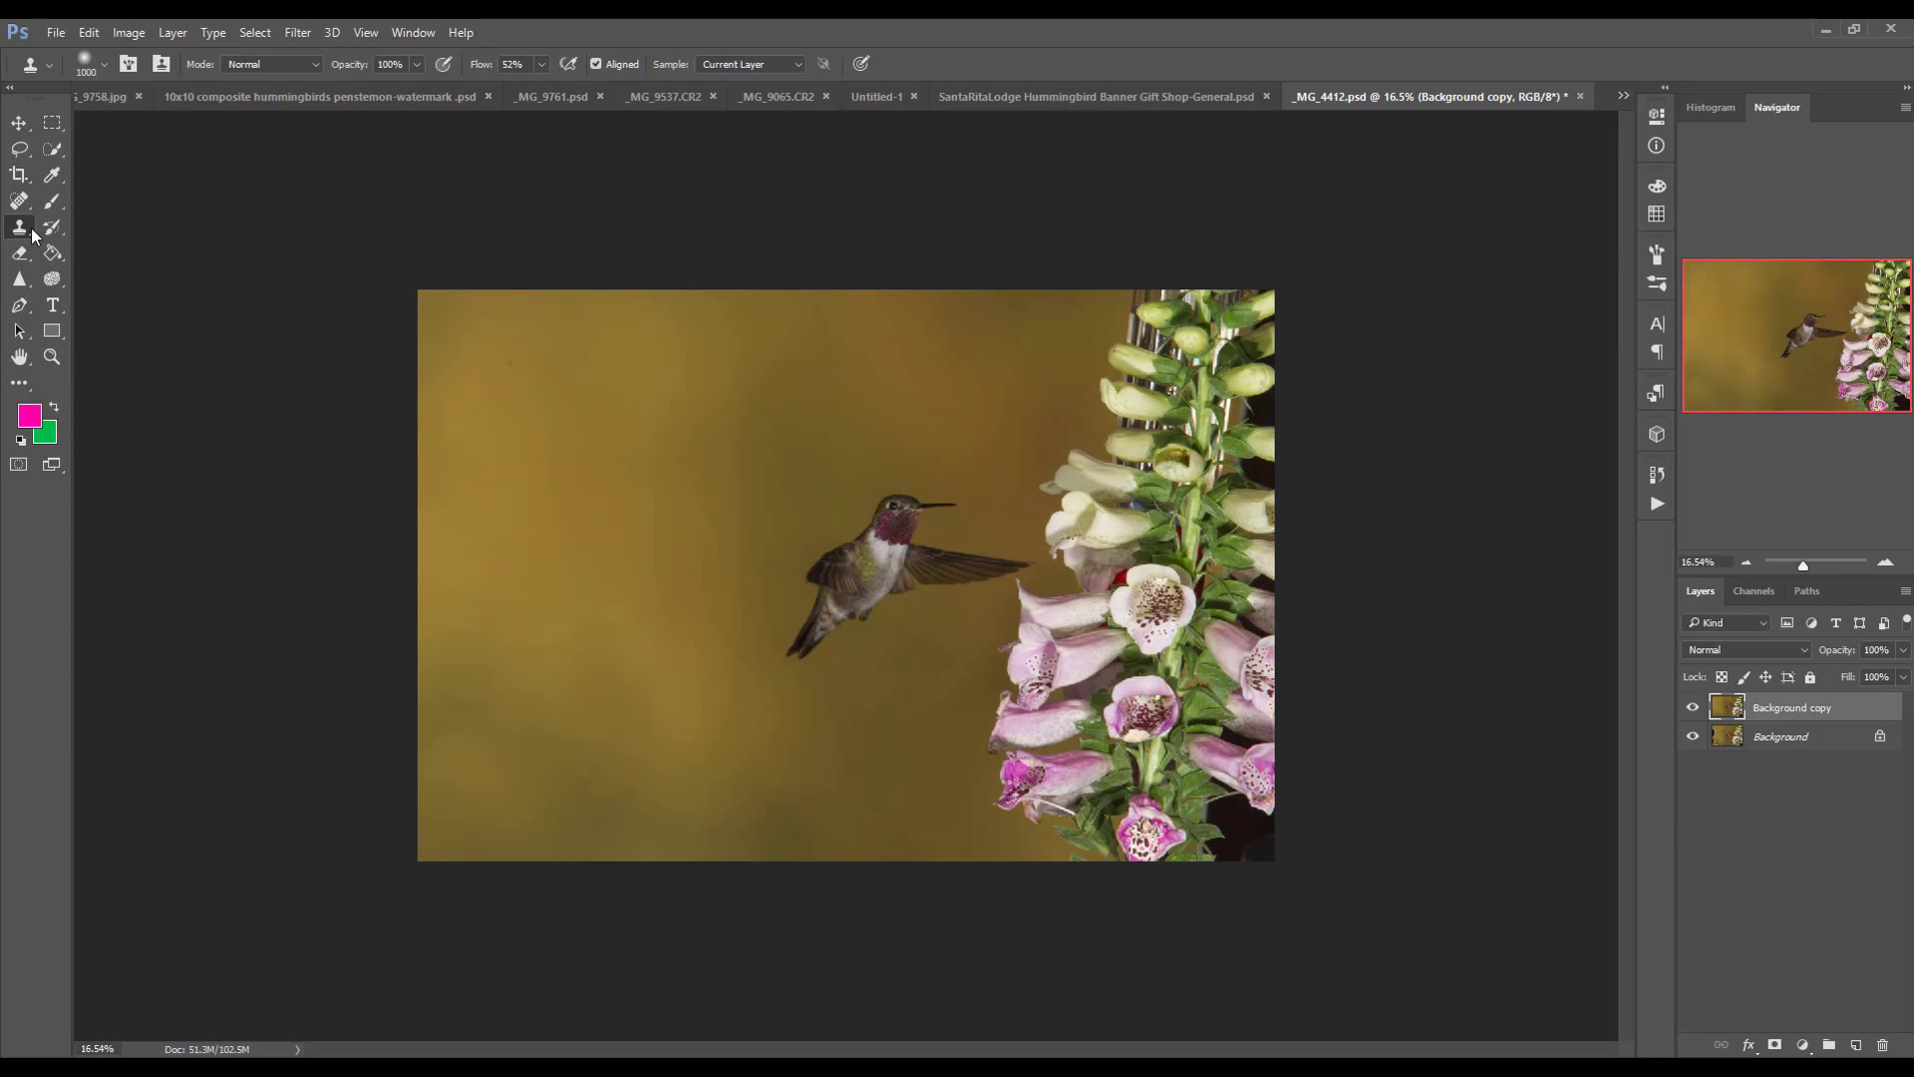
Cancel the Fill dialog and switch to the Spot Healing Brush Tool
left_click(90, 32)
left_click(123, 336)
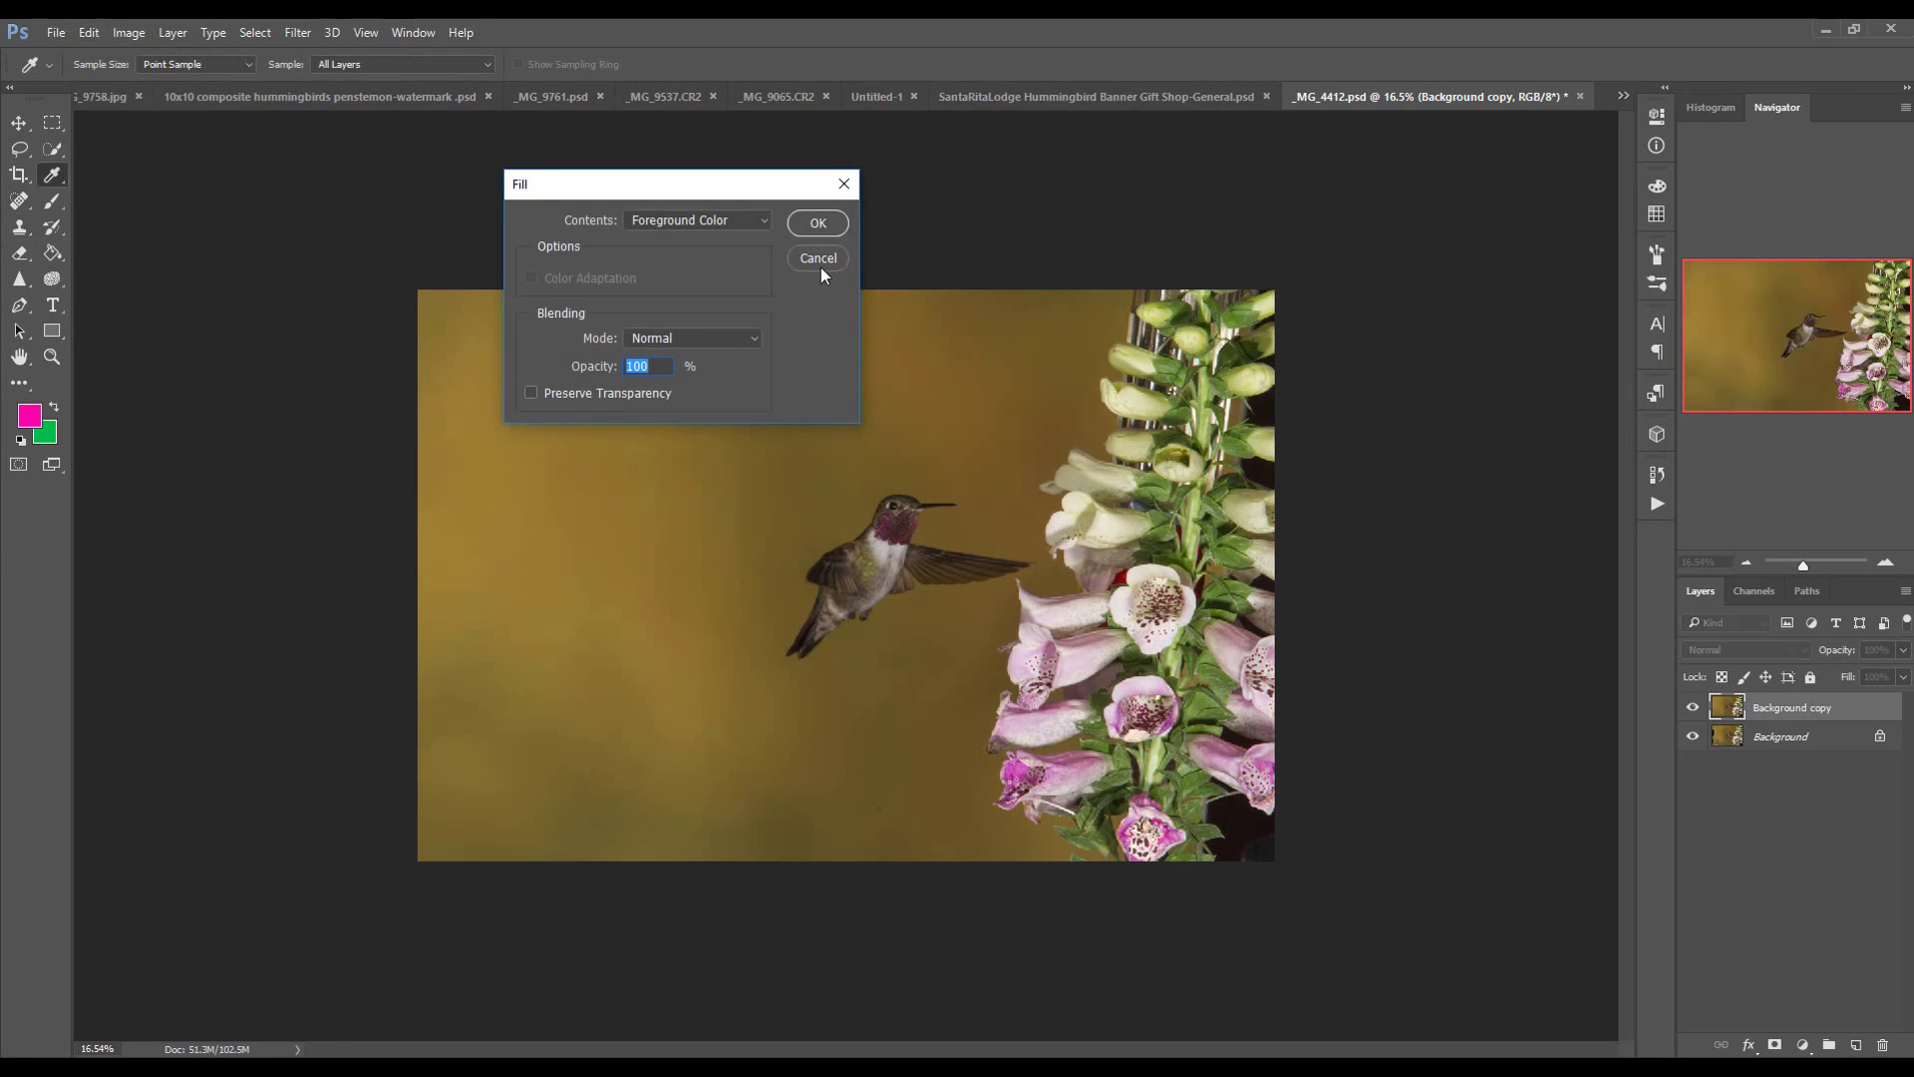
key("Escape")
key("s")
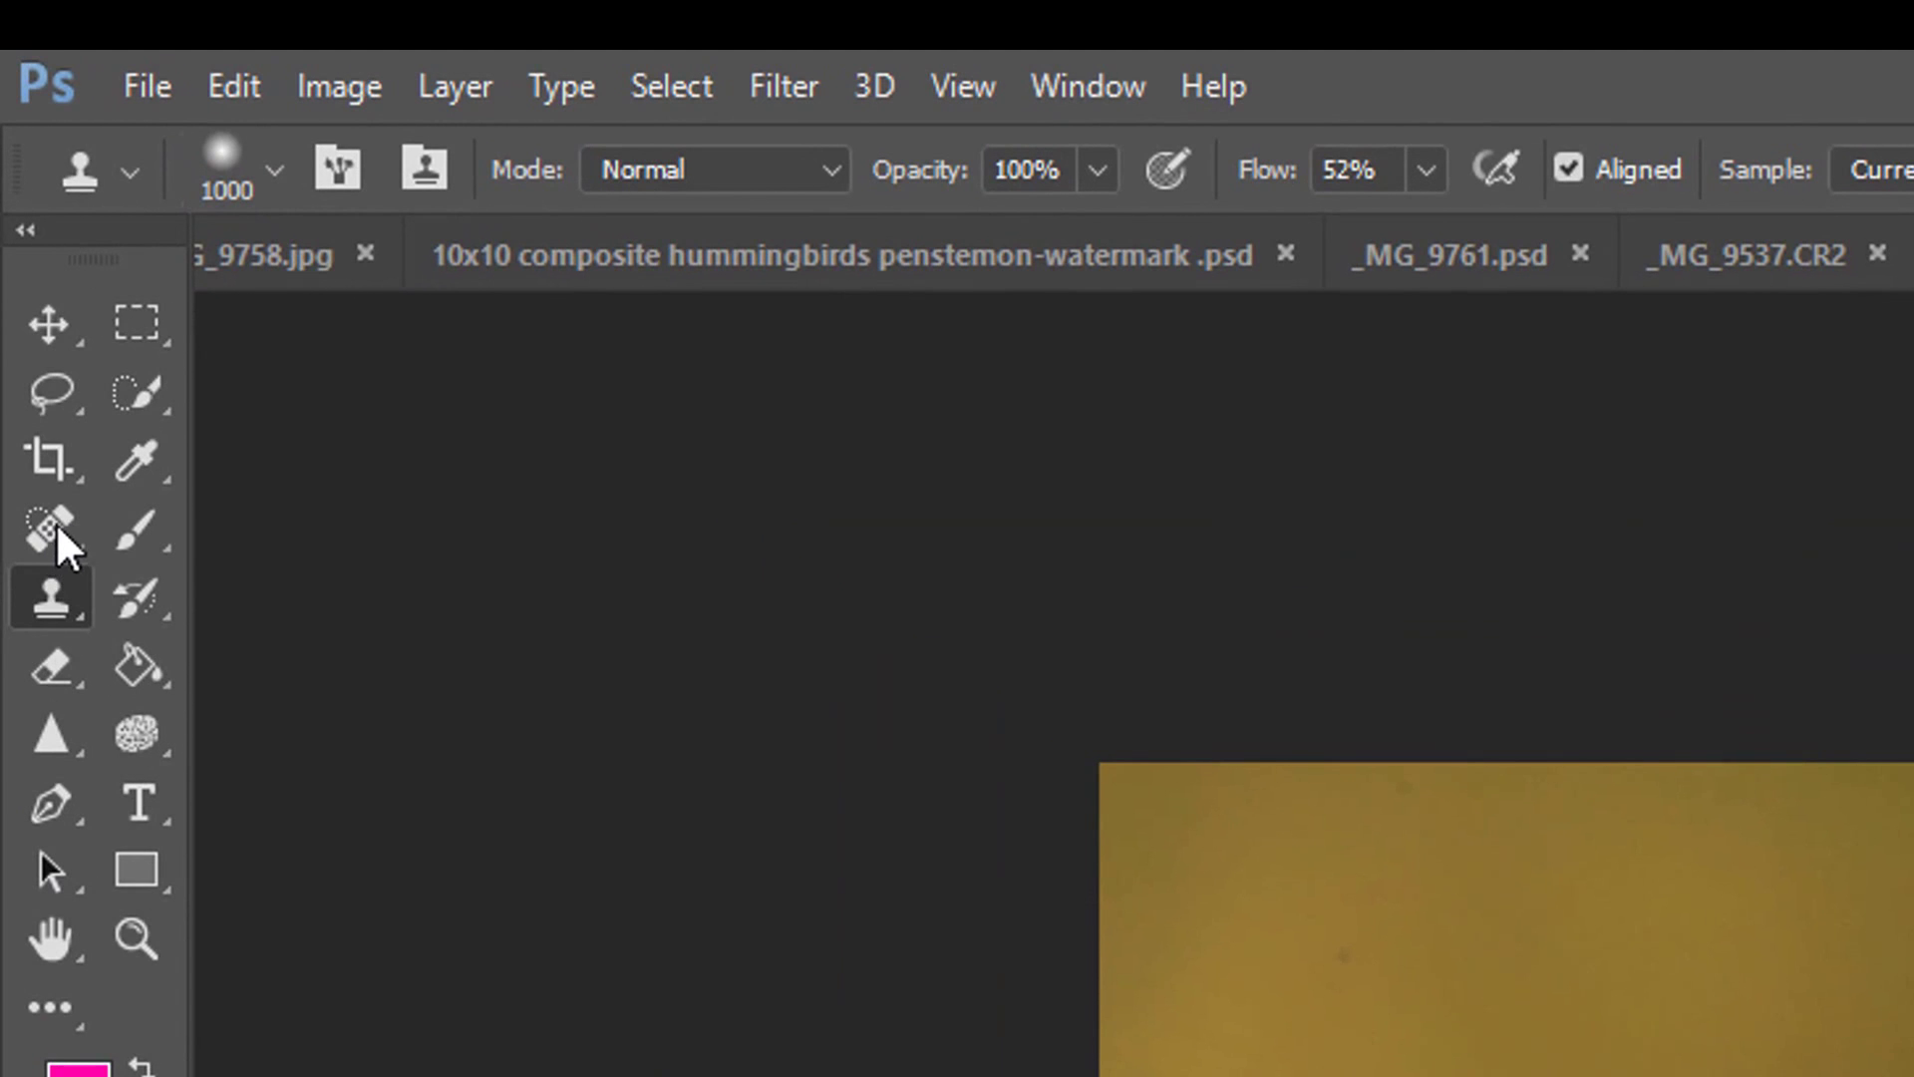
left_click(72, 551)
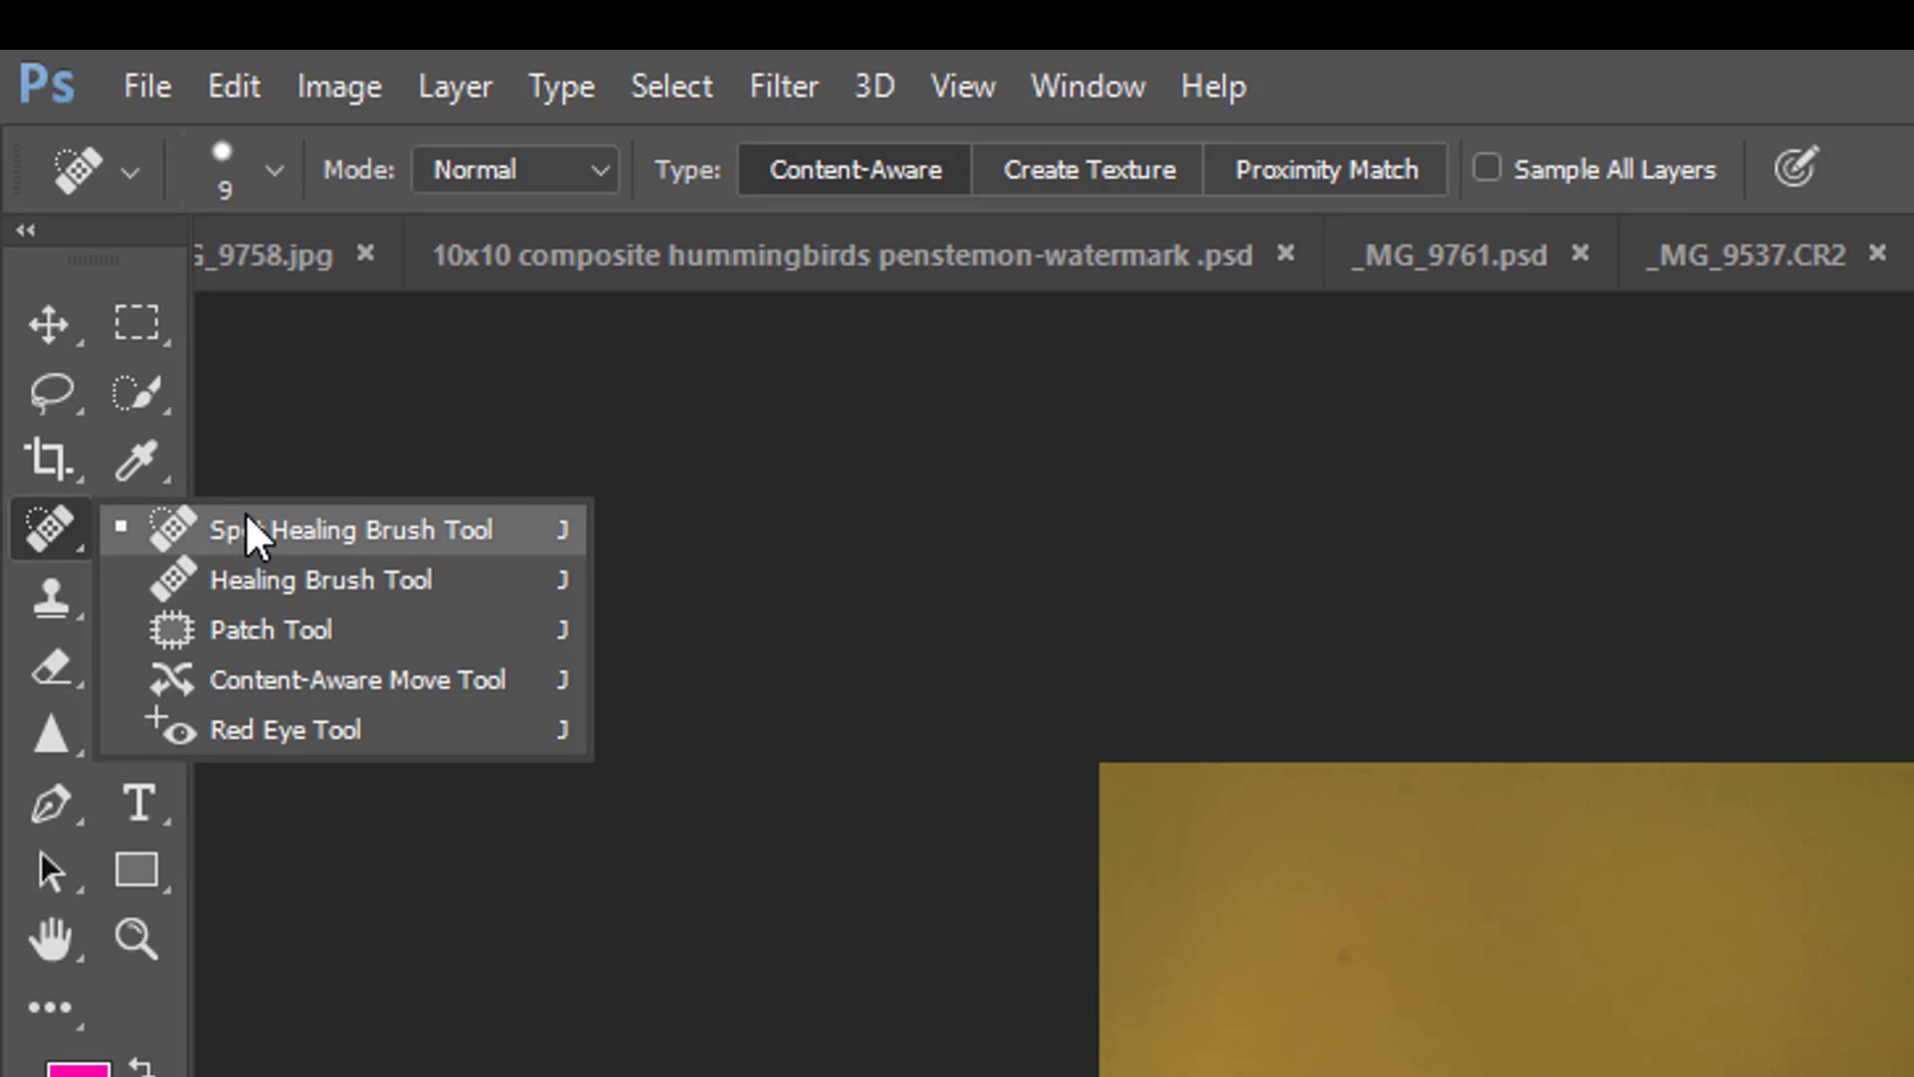
Spot-heal four dust spots in the lower and left background
left_click(249, 532)
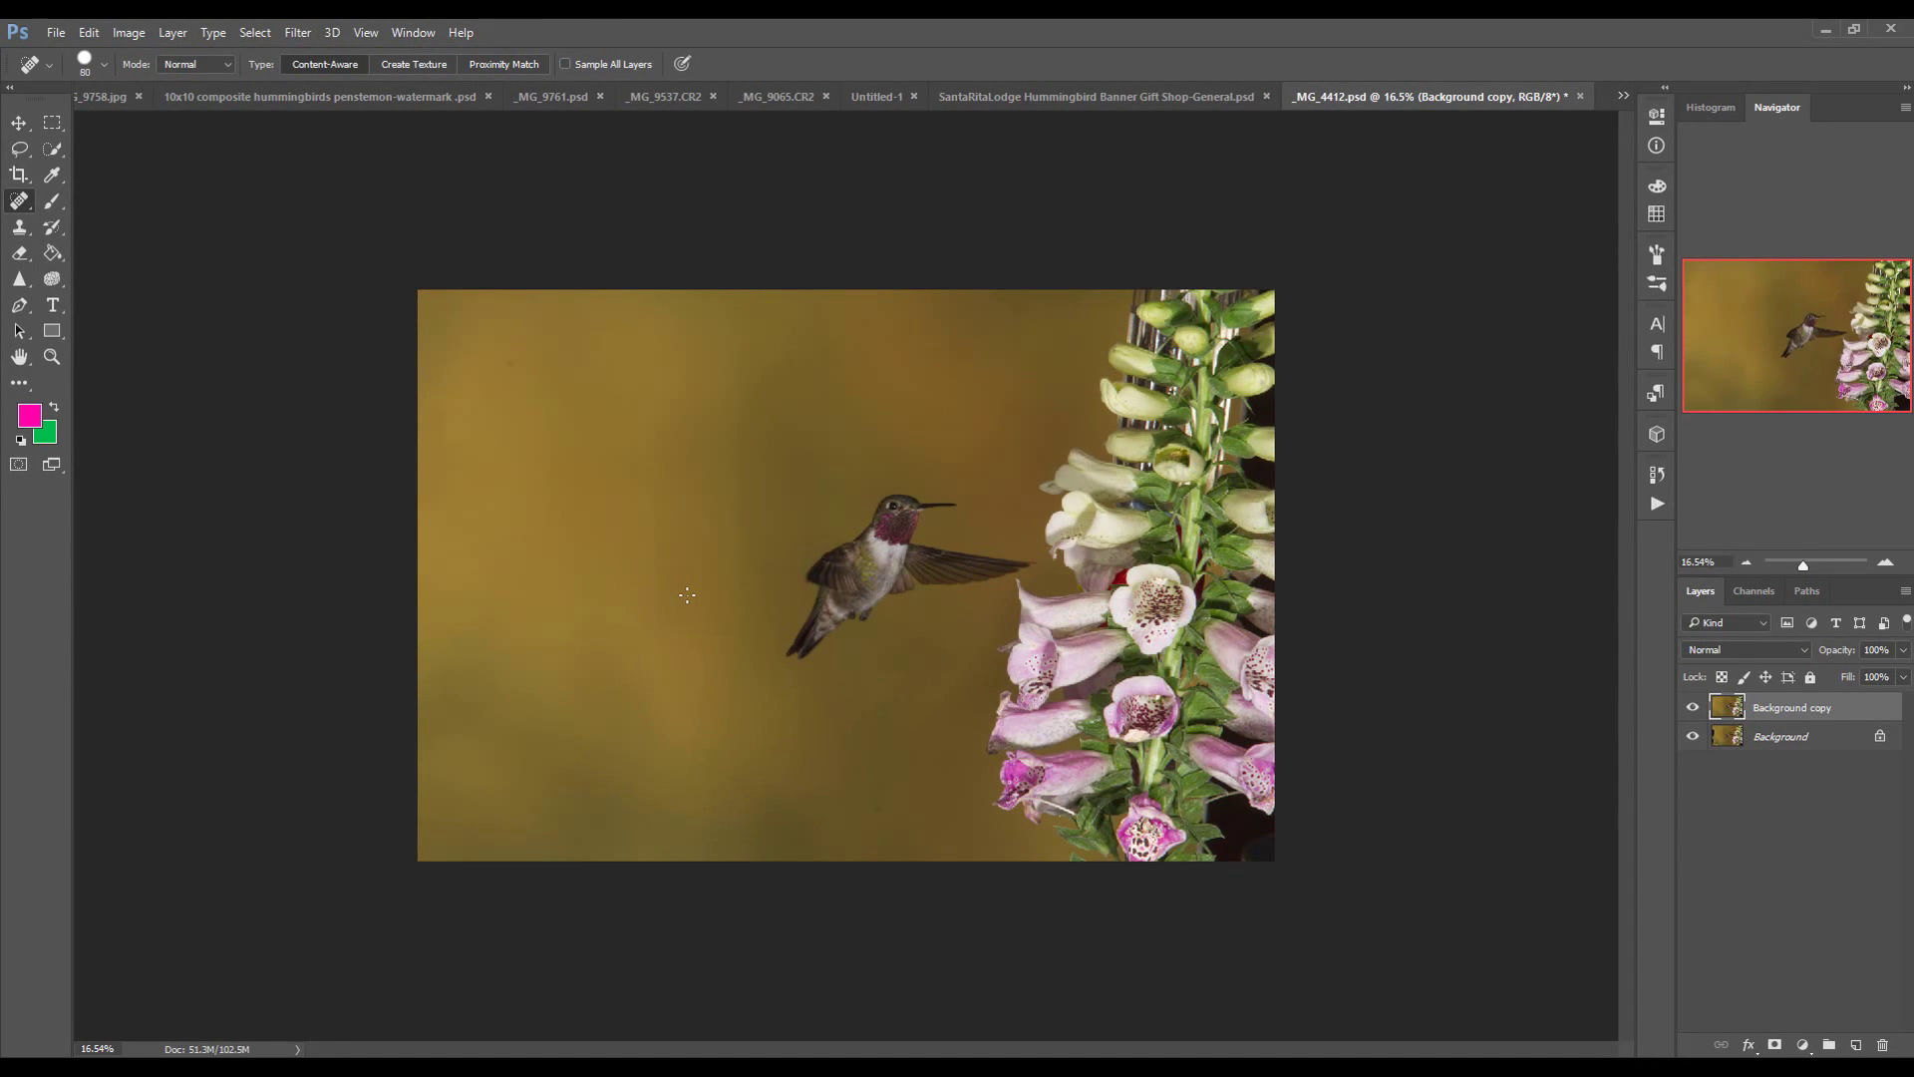
scroll(952, 857, "up", 5)
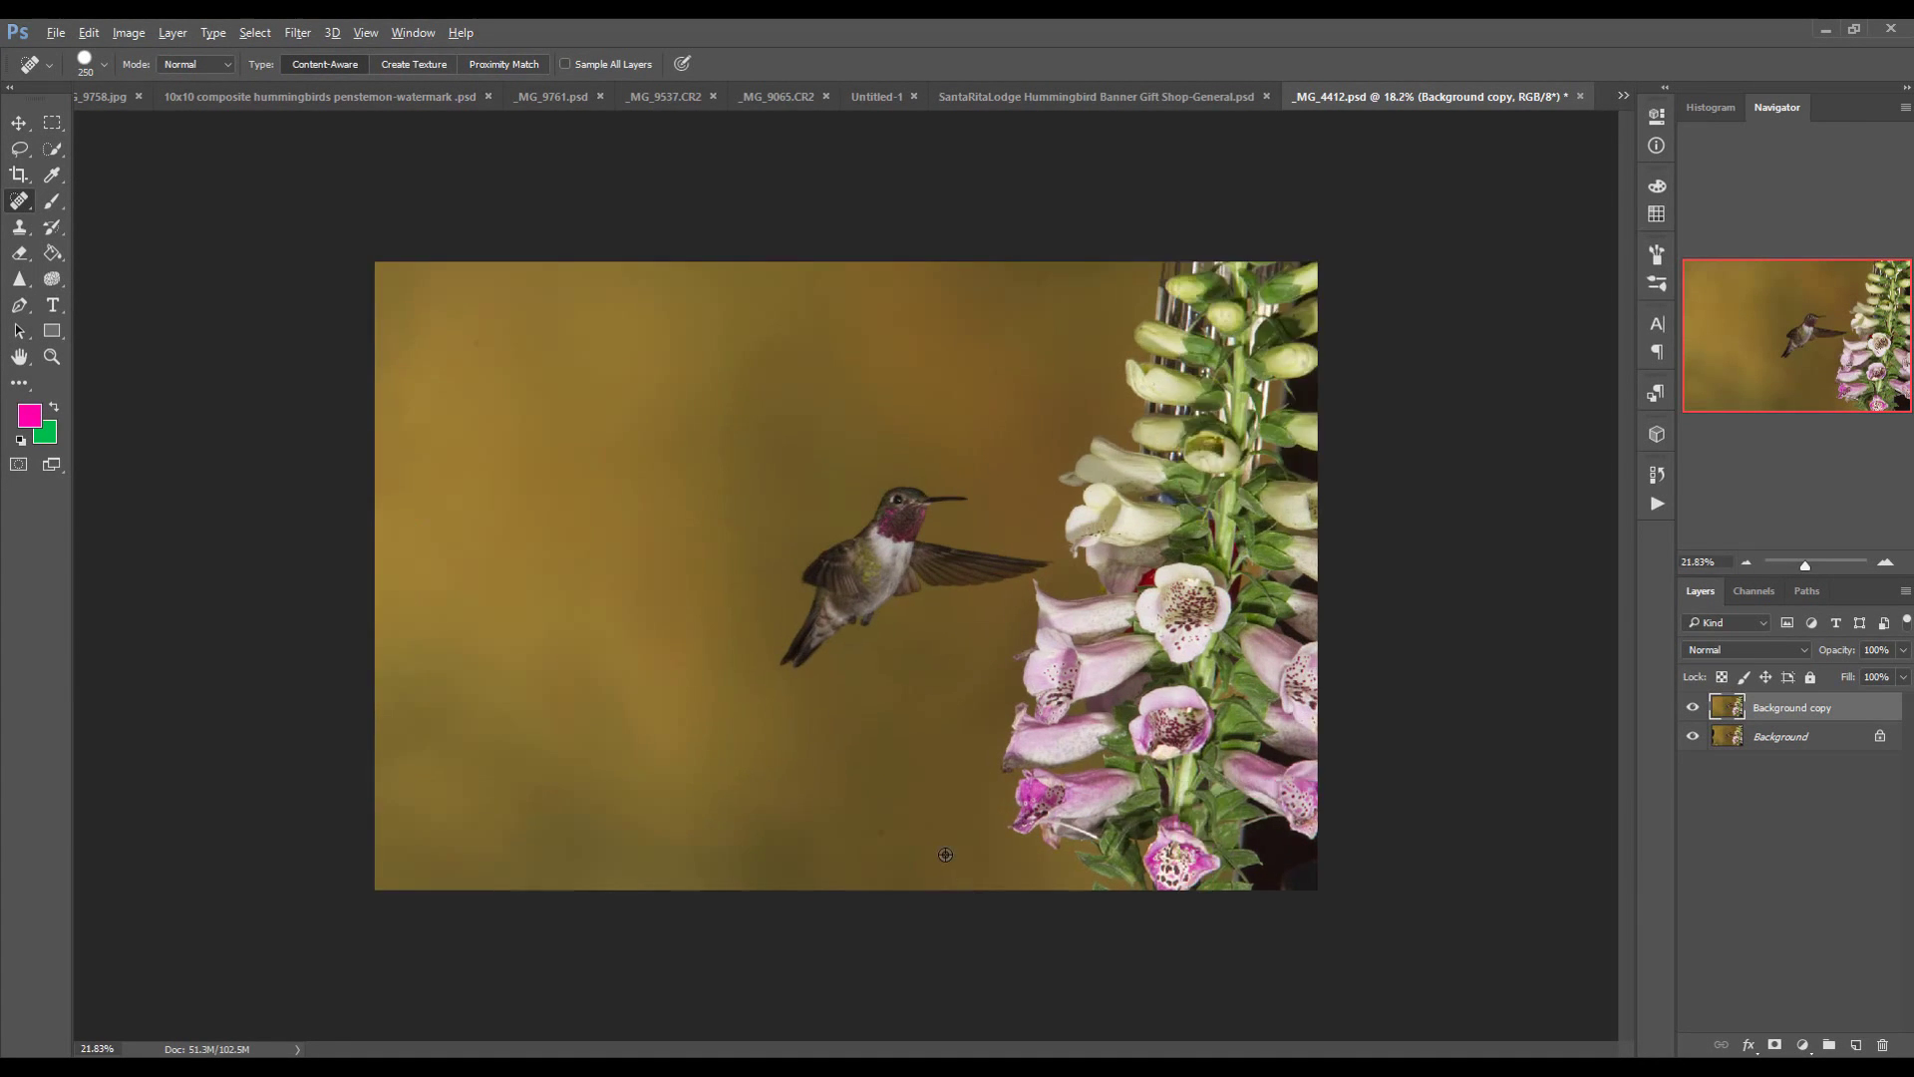
scroll(931, 779, "down", 3)
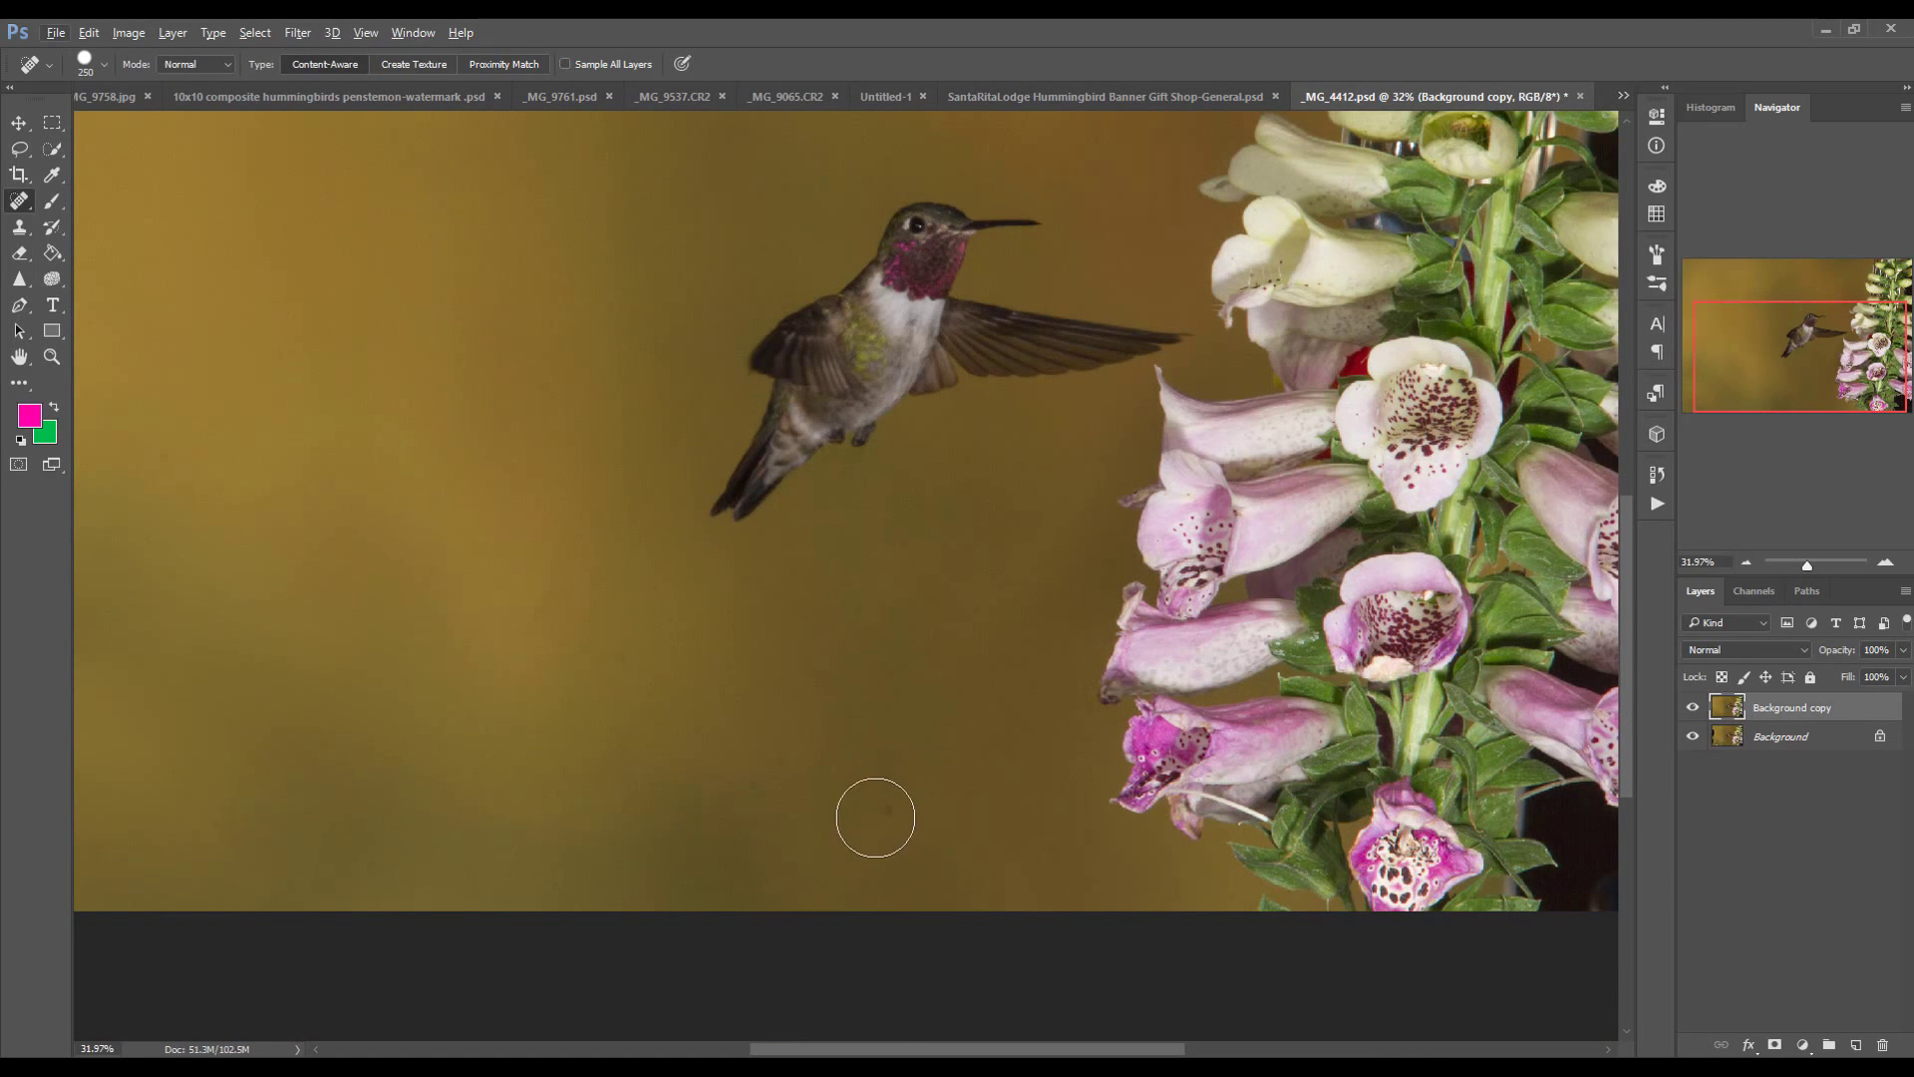
left_click(885, 808)
left_click(414, 698)
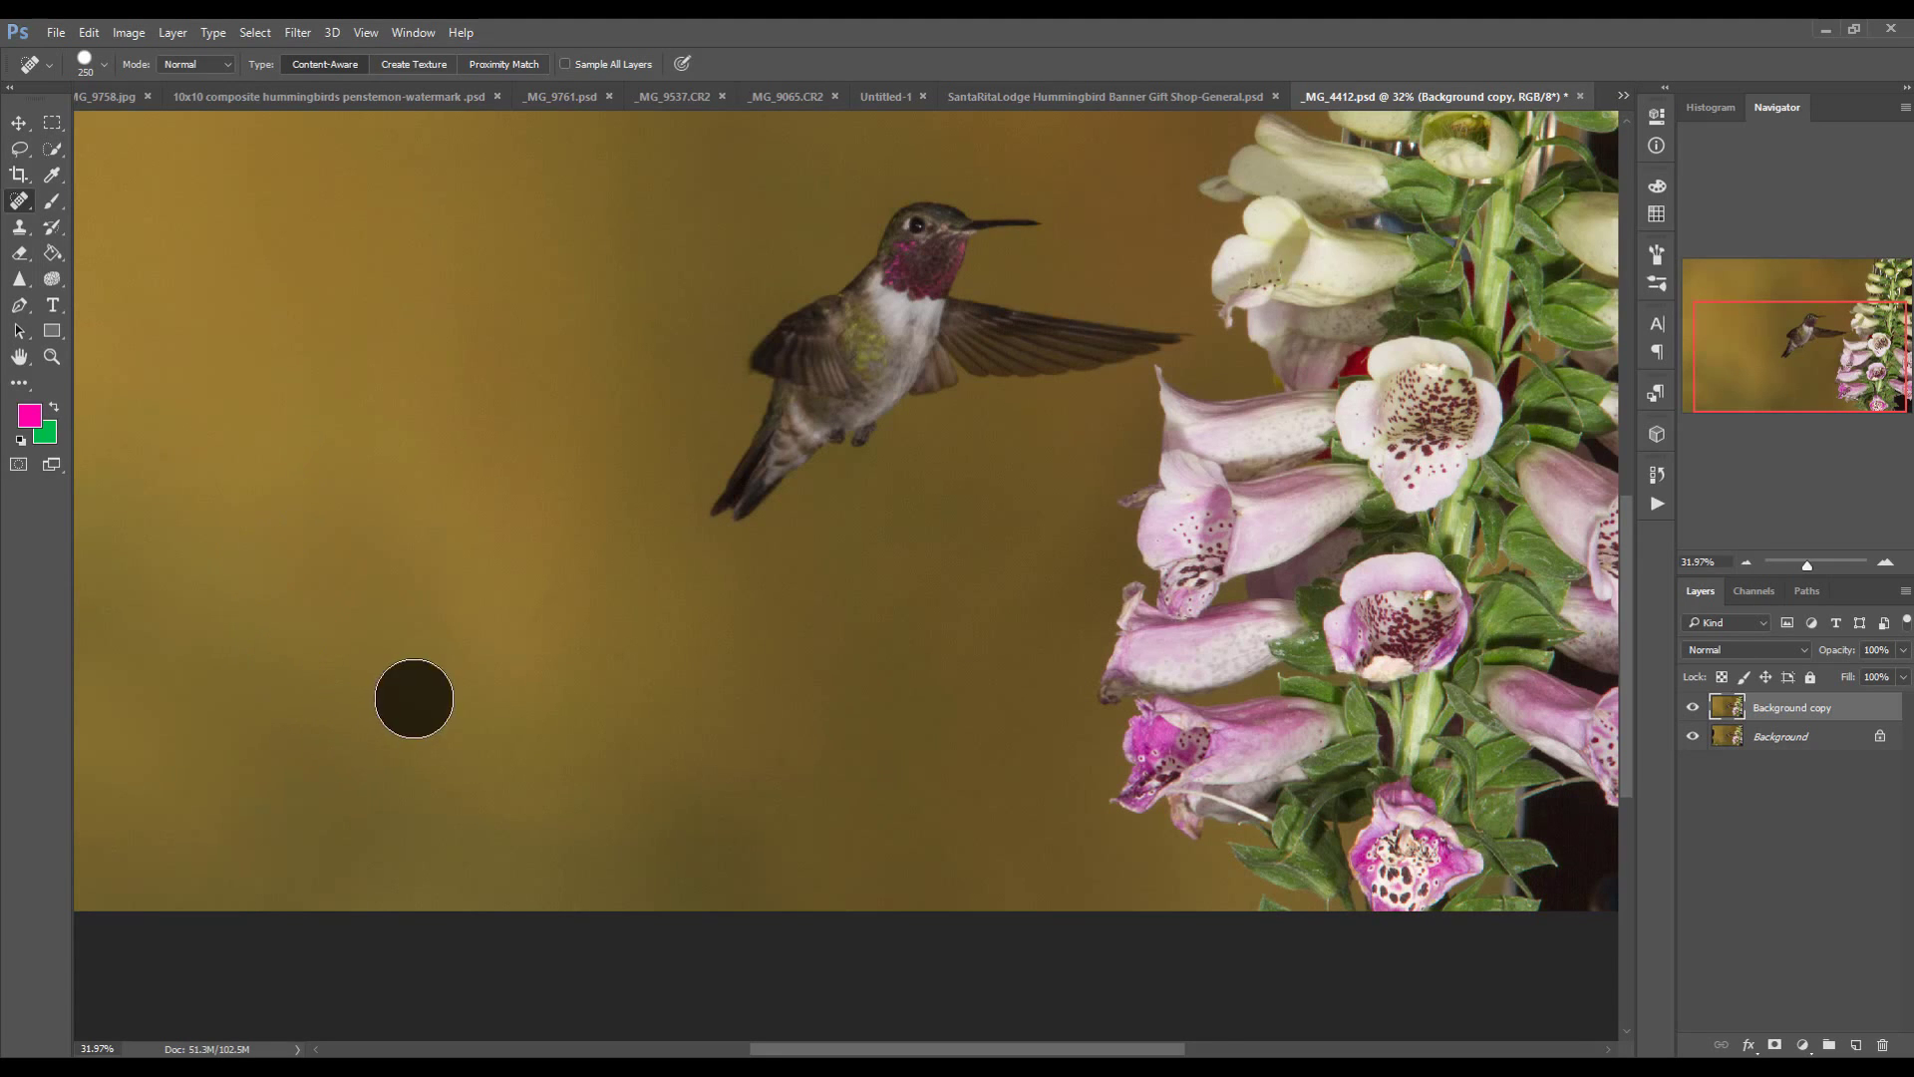
left_click(377, 661)
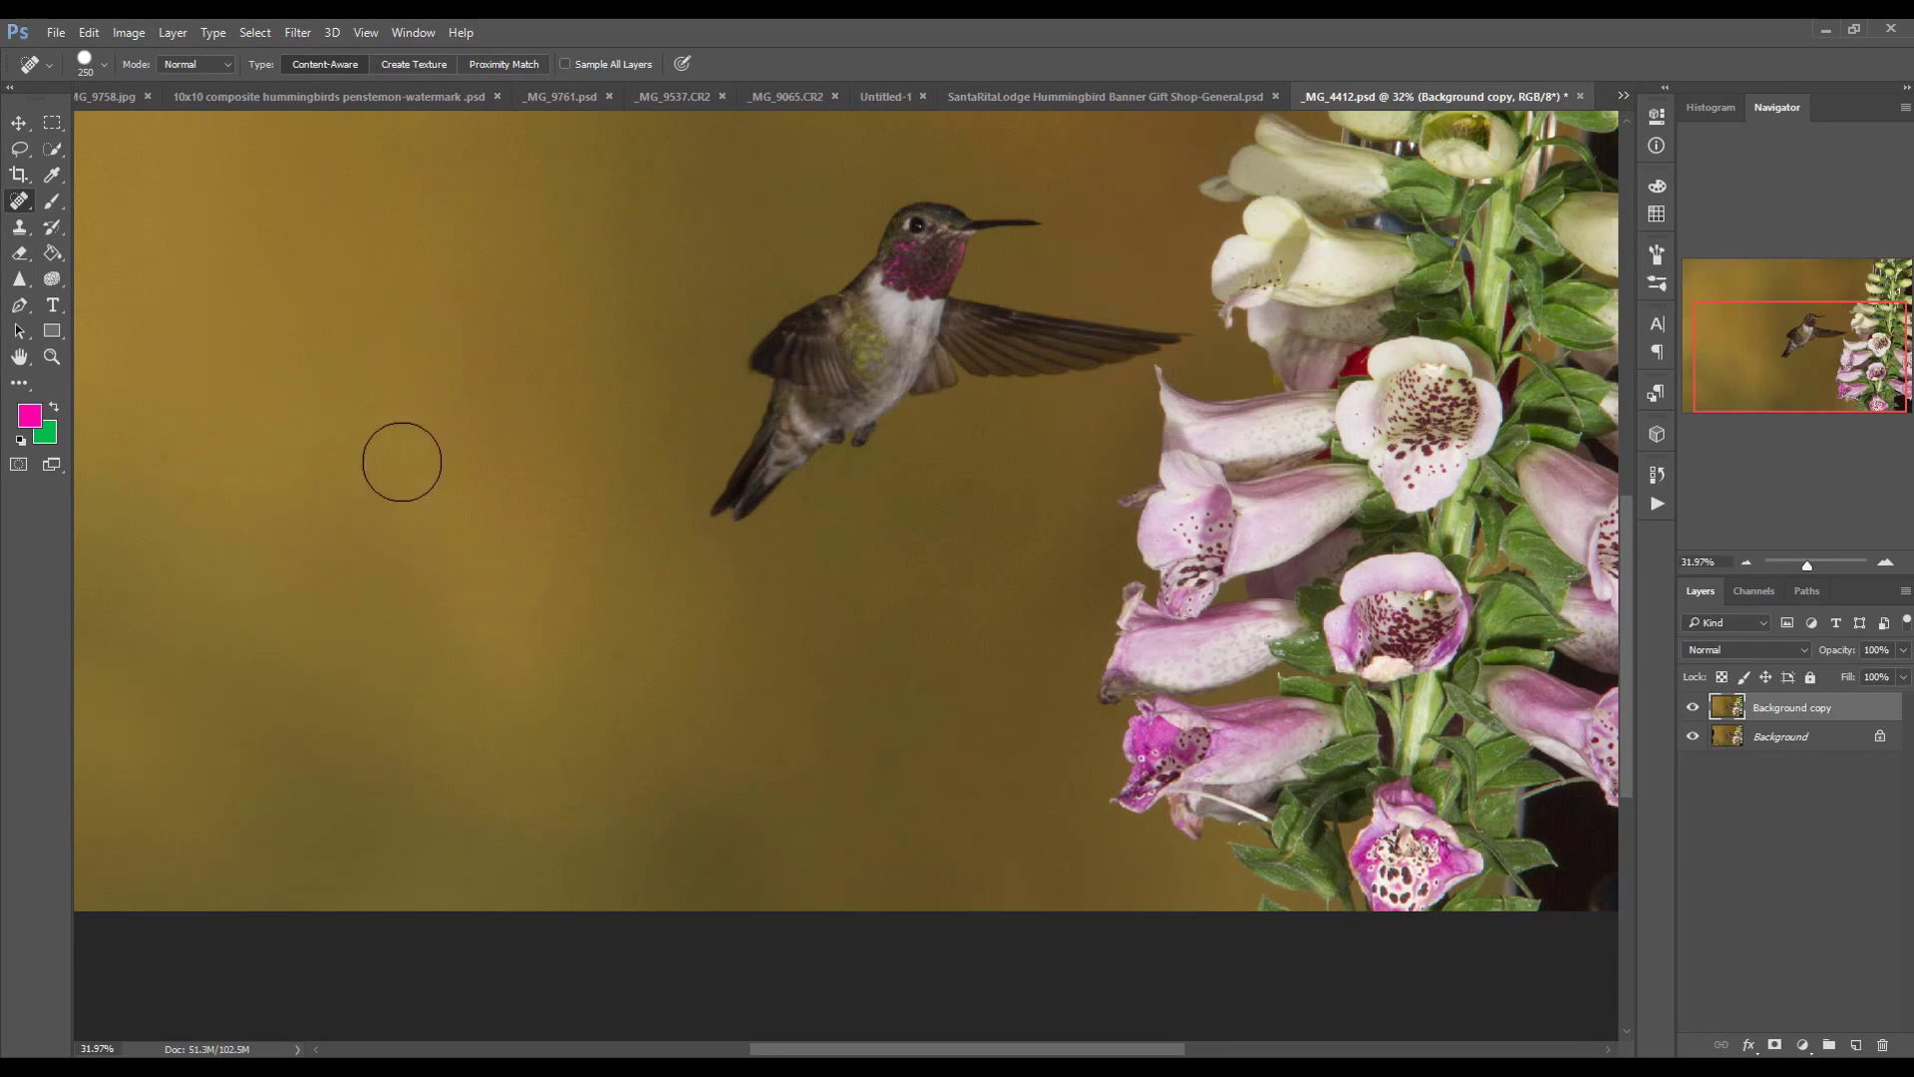
left_click(619, 668)
With a smaller brush, heal specks in the upper background, then zoom out to review
scroll(646, 302, "up", 5)
scroll(647, 302, "up", 6)
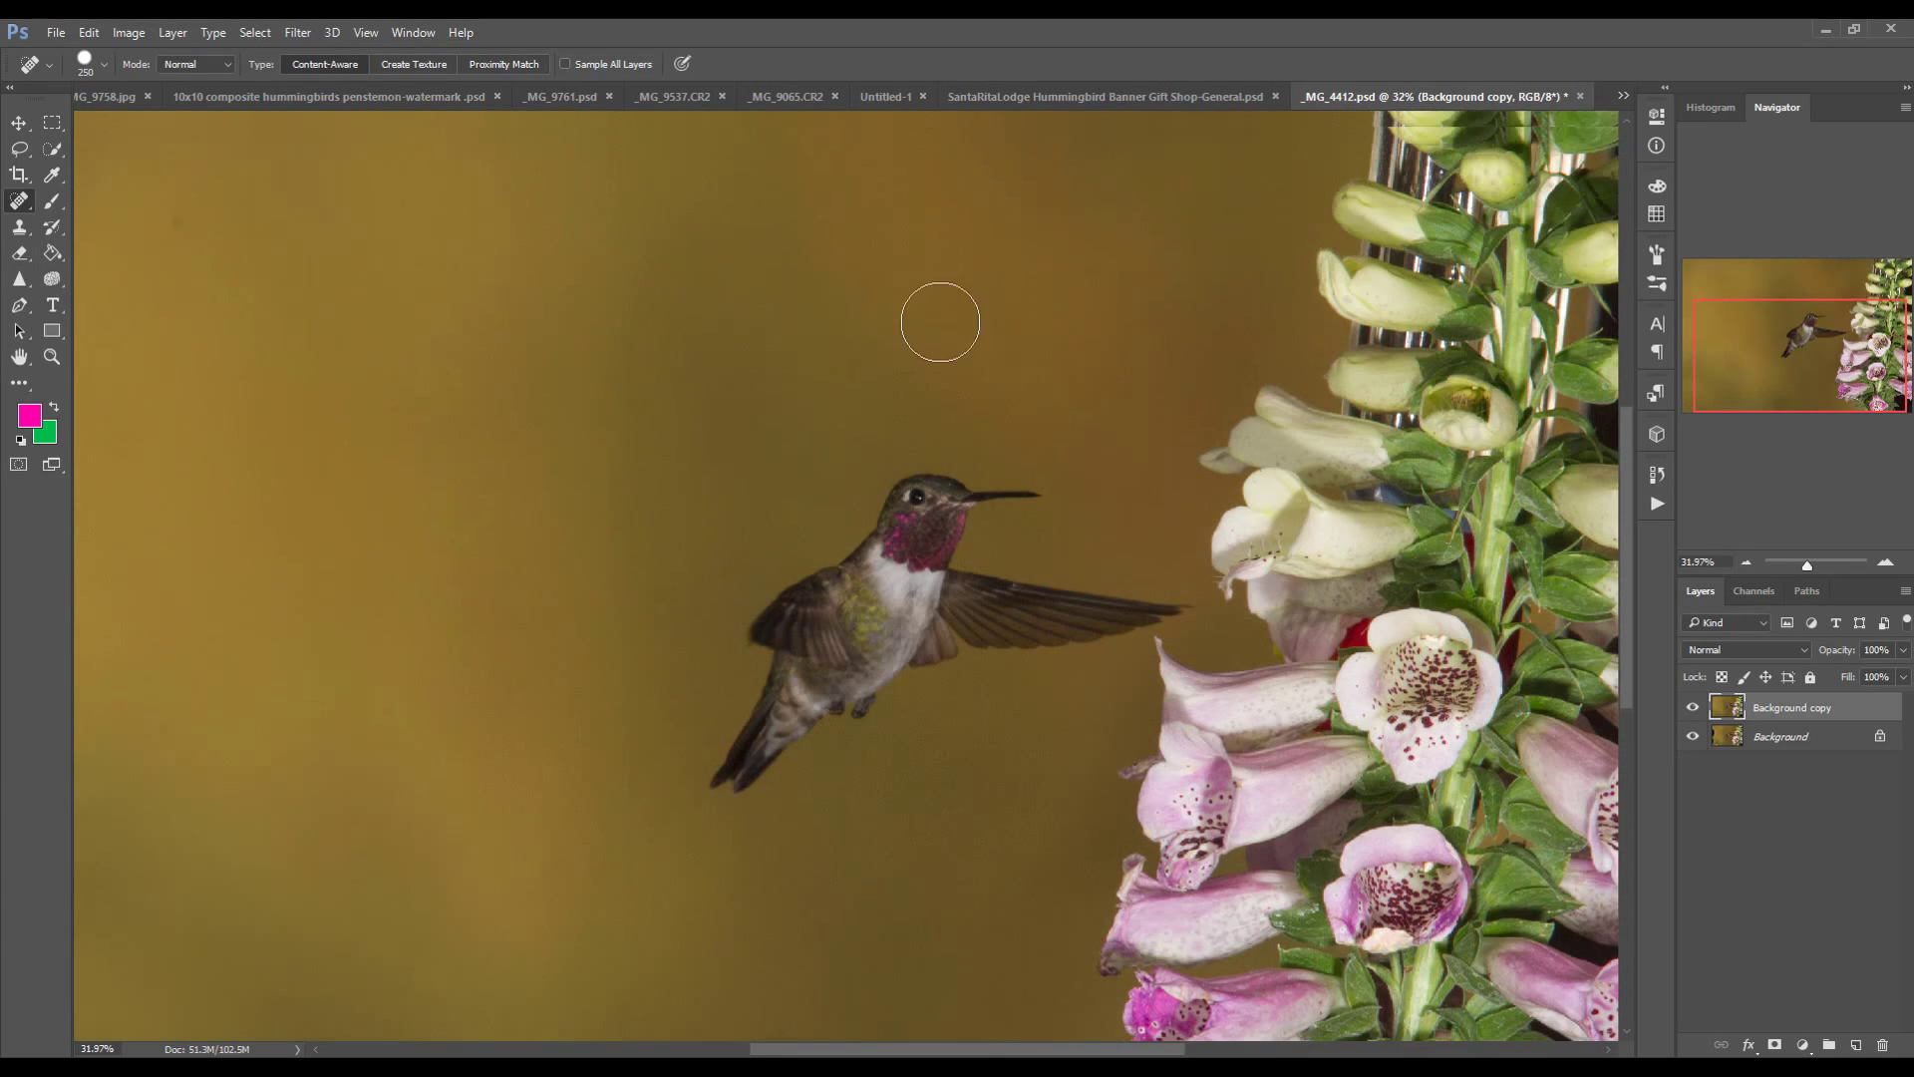
key("bracketleft")
key("bracketleft")
key("bracketleft")
key("bracketleft")
key("bracketleft")
key("bracketleft")
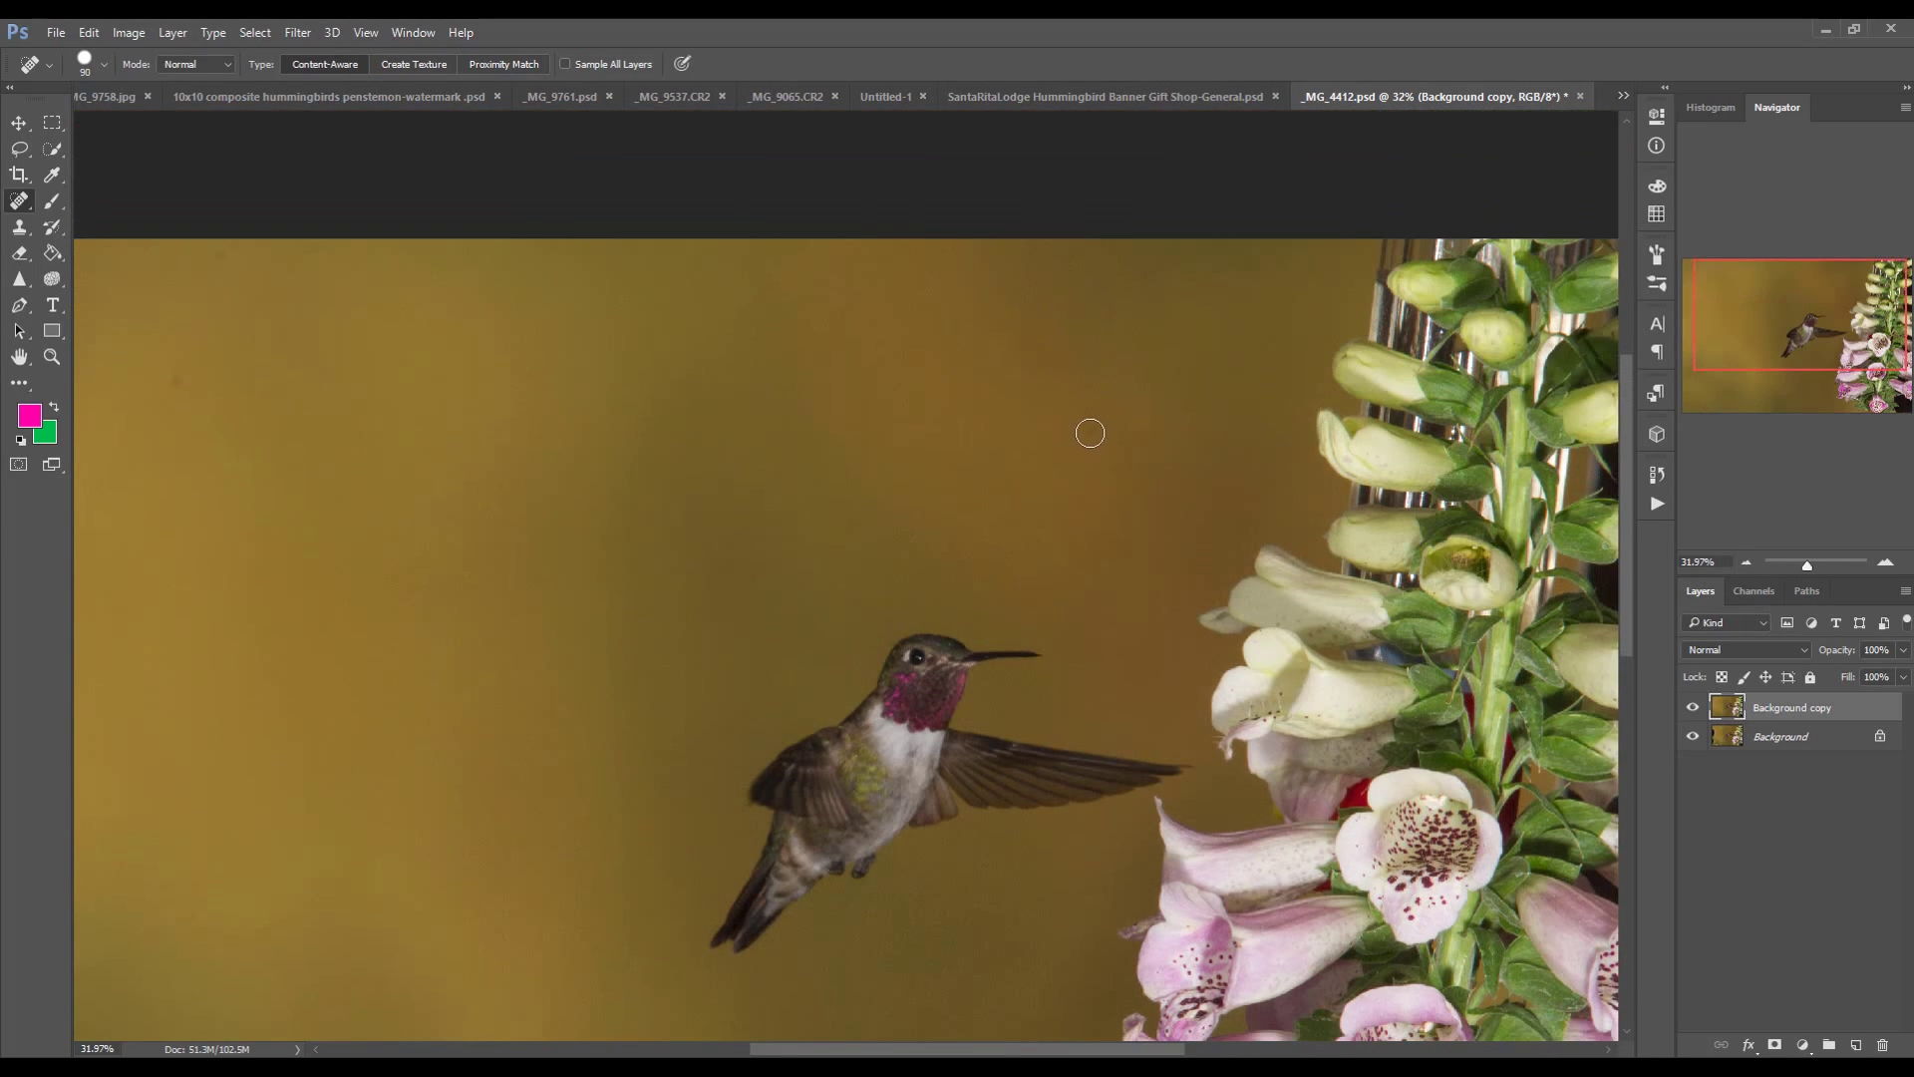
left_click(1090, 433)
left_click(219, 258)
left_click_drag(532, 420, 813, 417)
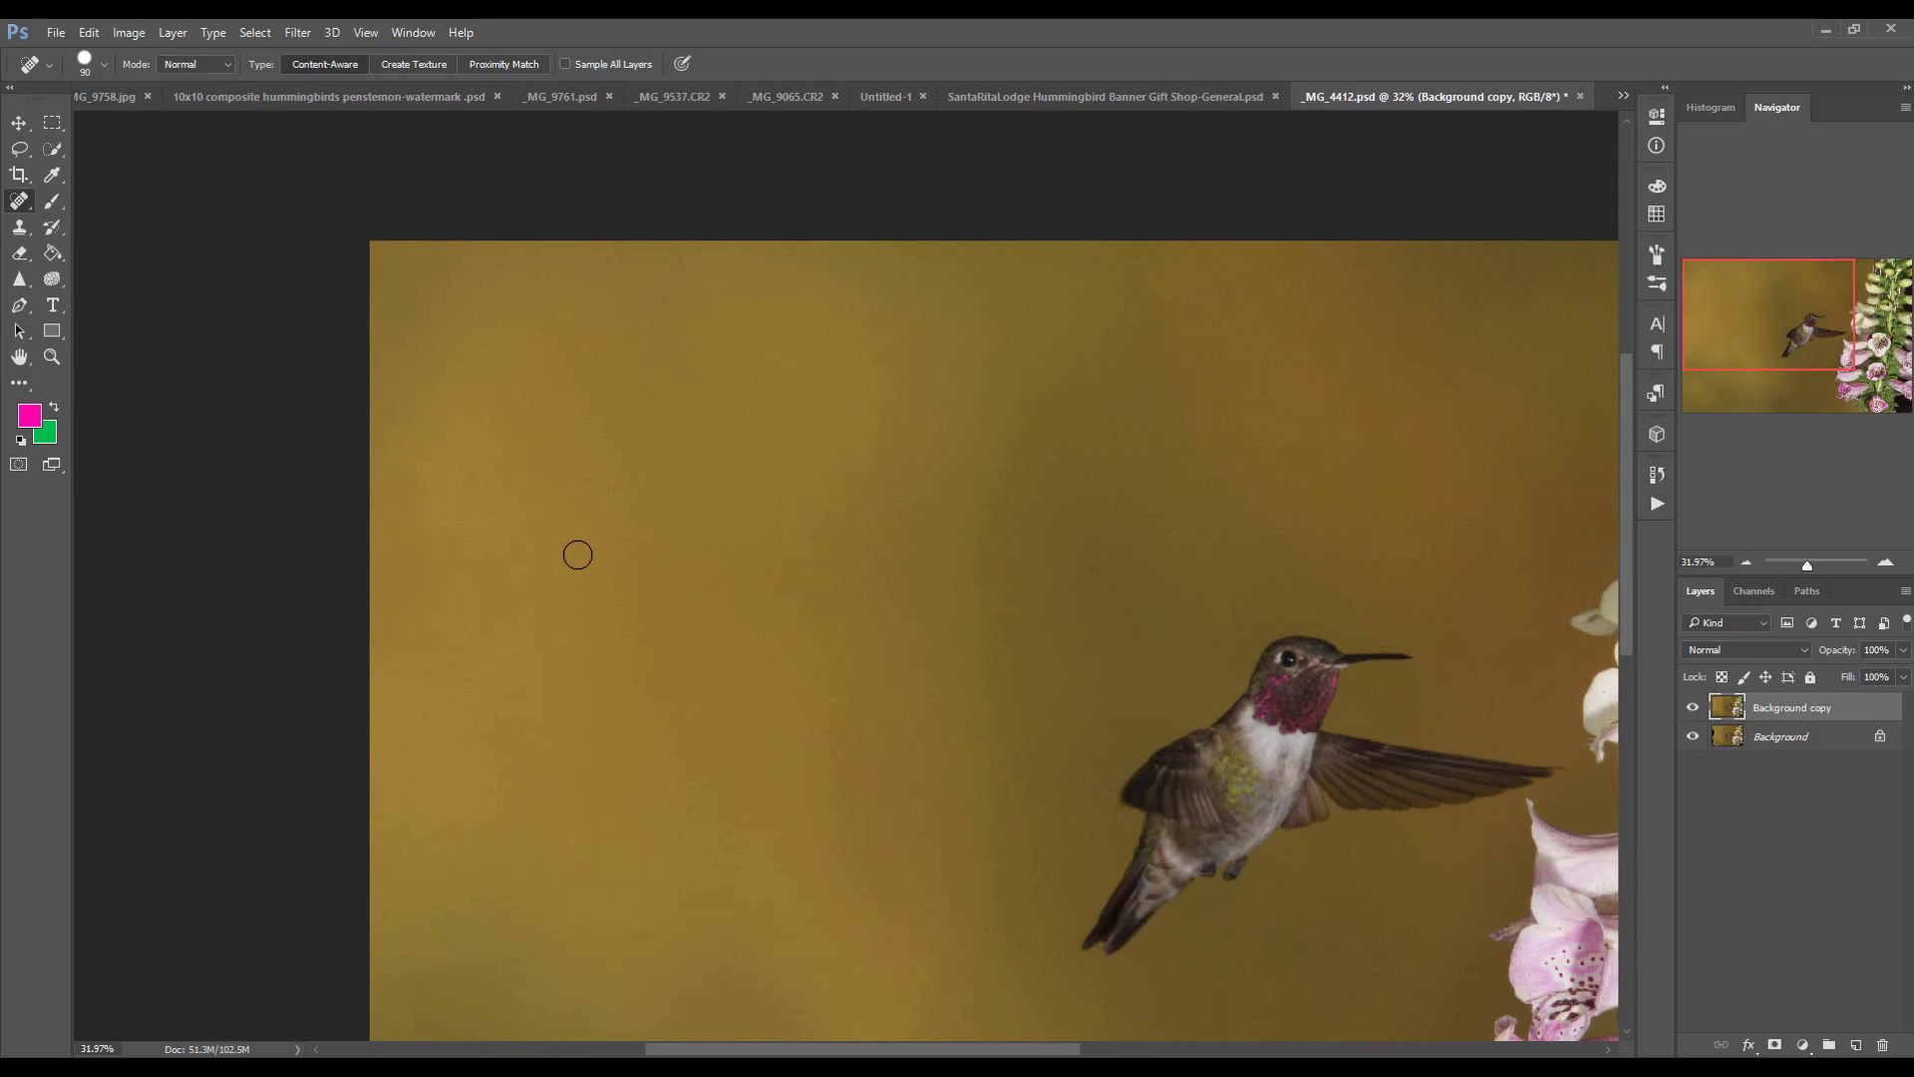
scroll(577, 554, "down", 5)
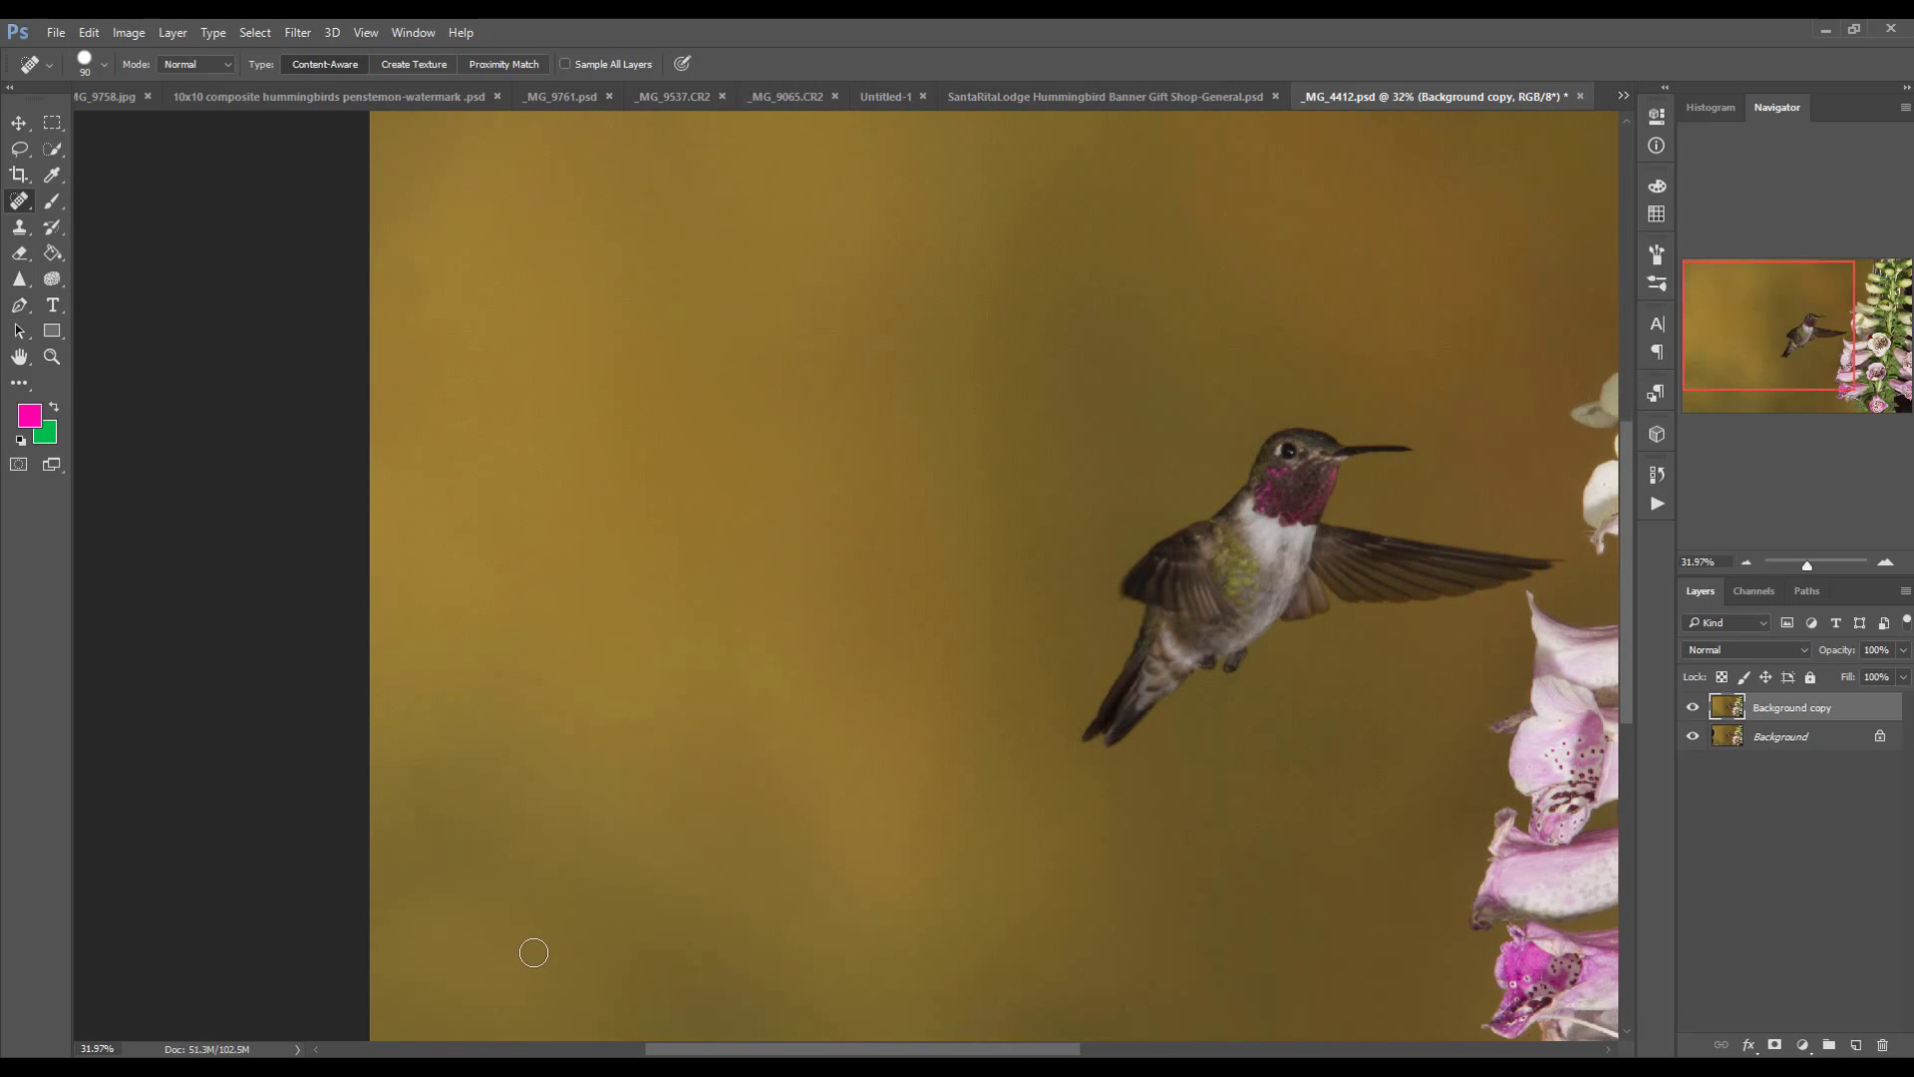
scroll(553, 938, "down", 1)
scroll(1284, 233, "down", 3, "alt")
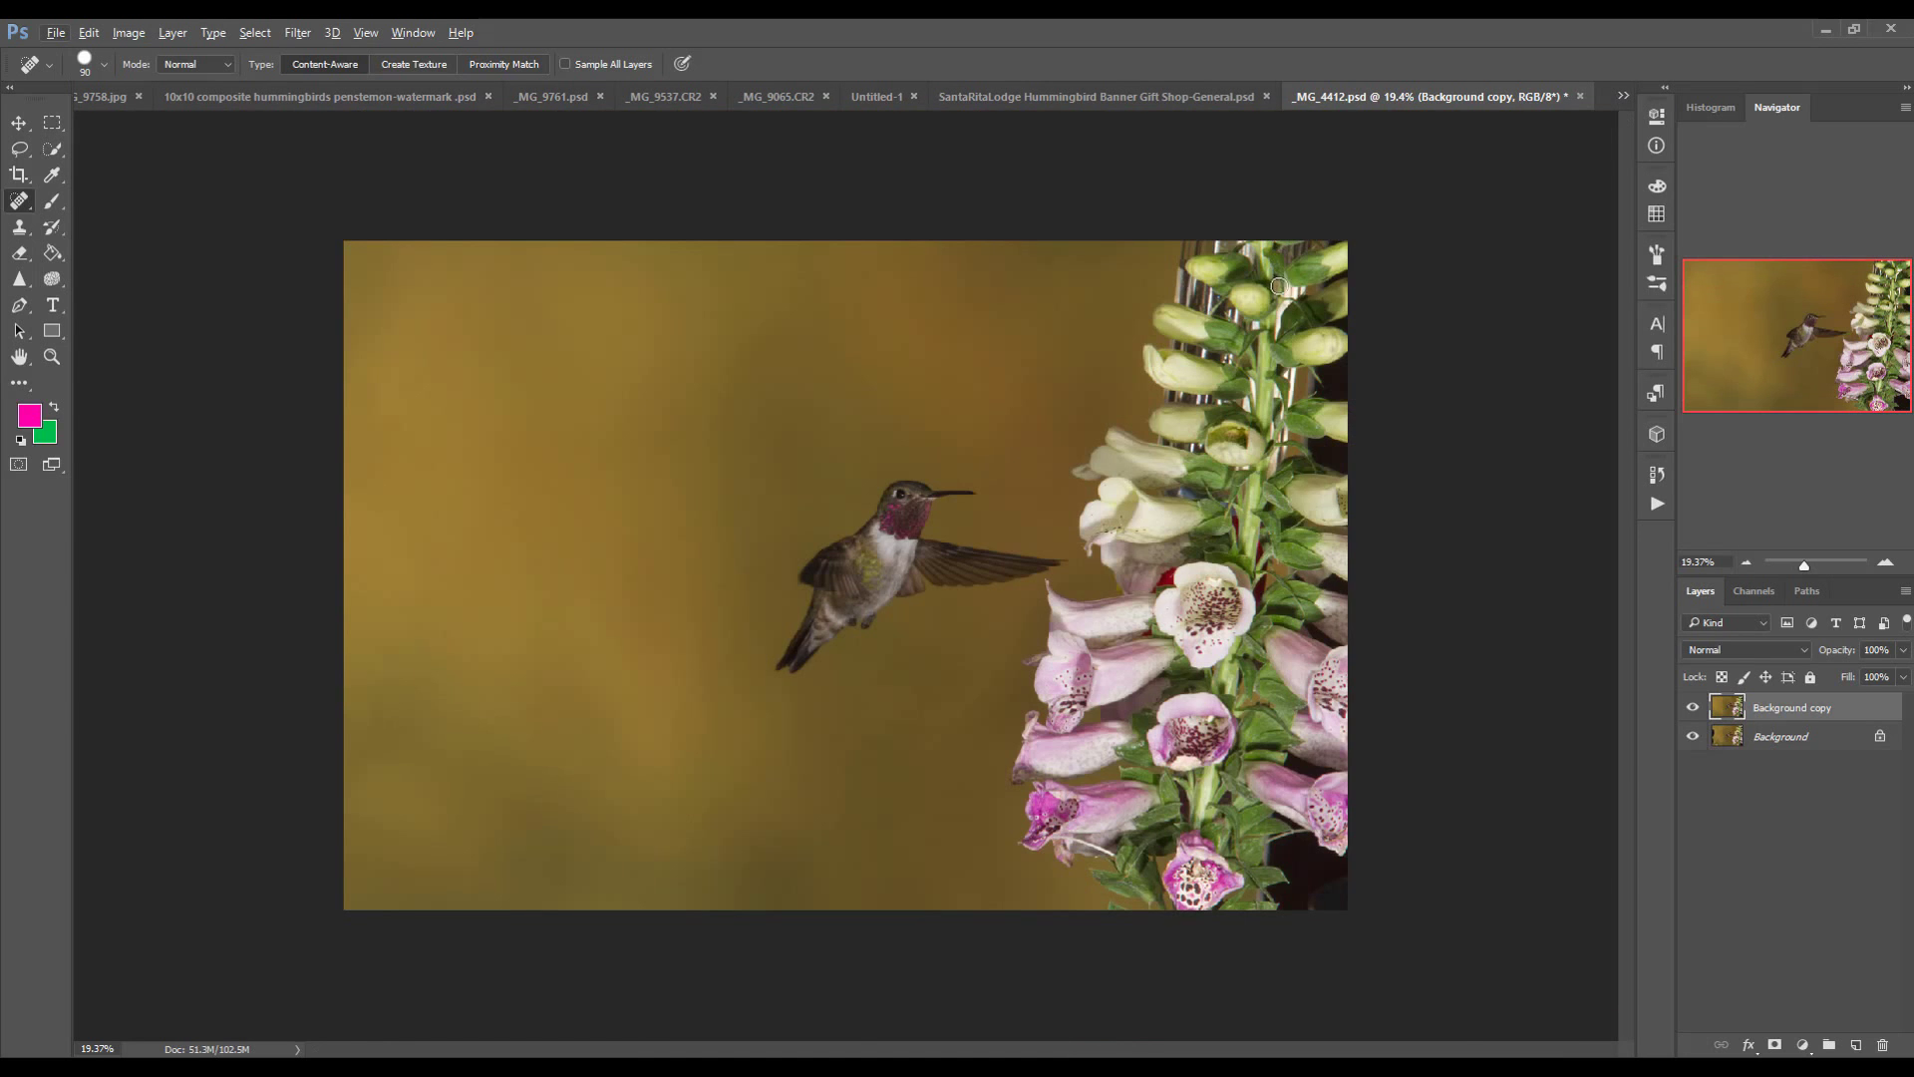
scroll(1278, 286, "up", 3, "alt")
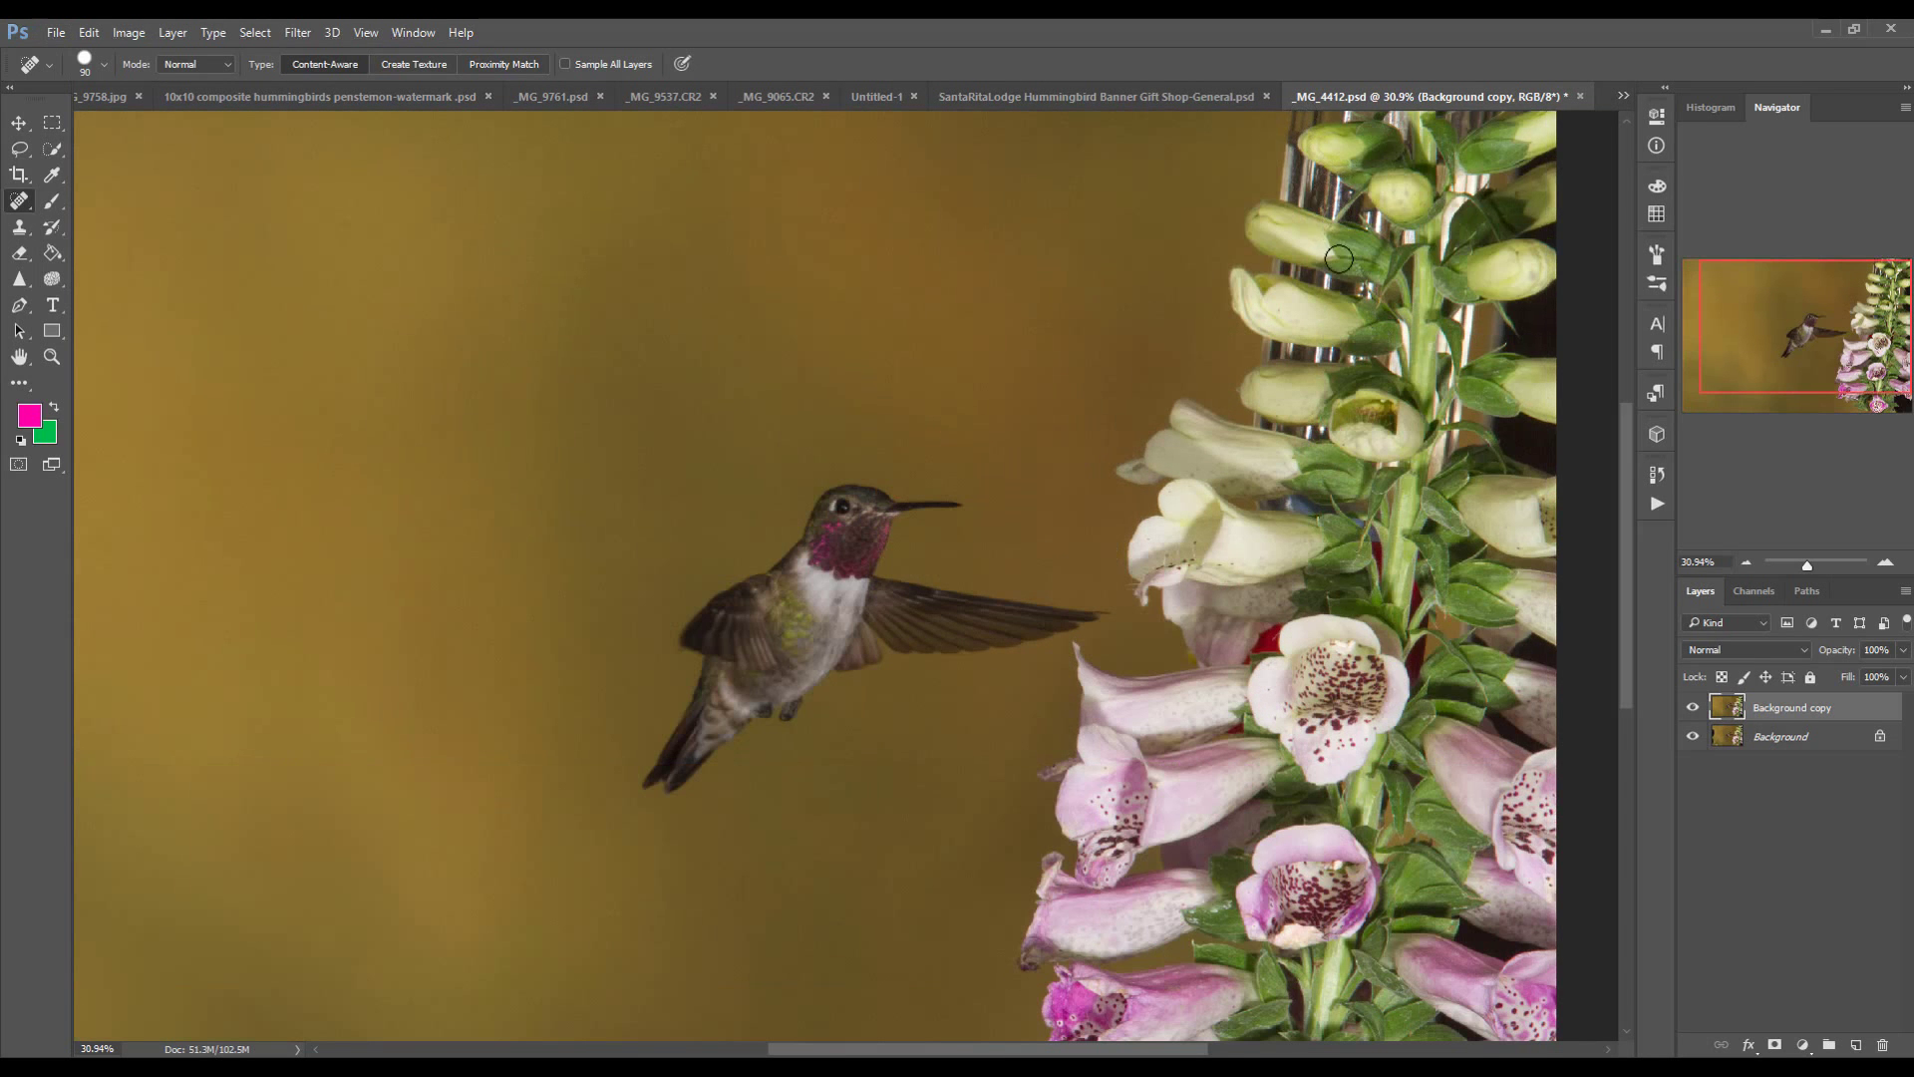
Select the Clone Stamp Tool from the stamp tools
scroll(1339, 260, "up", 5)
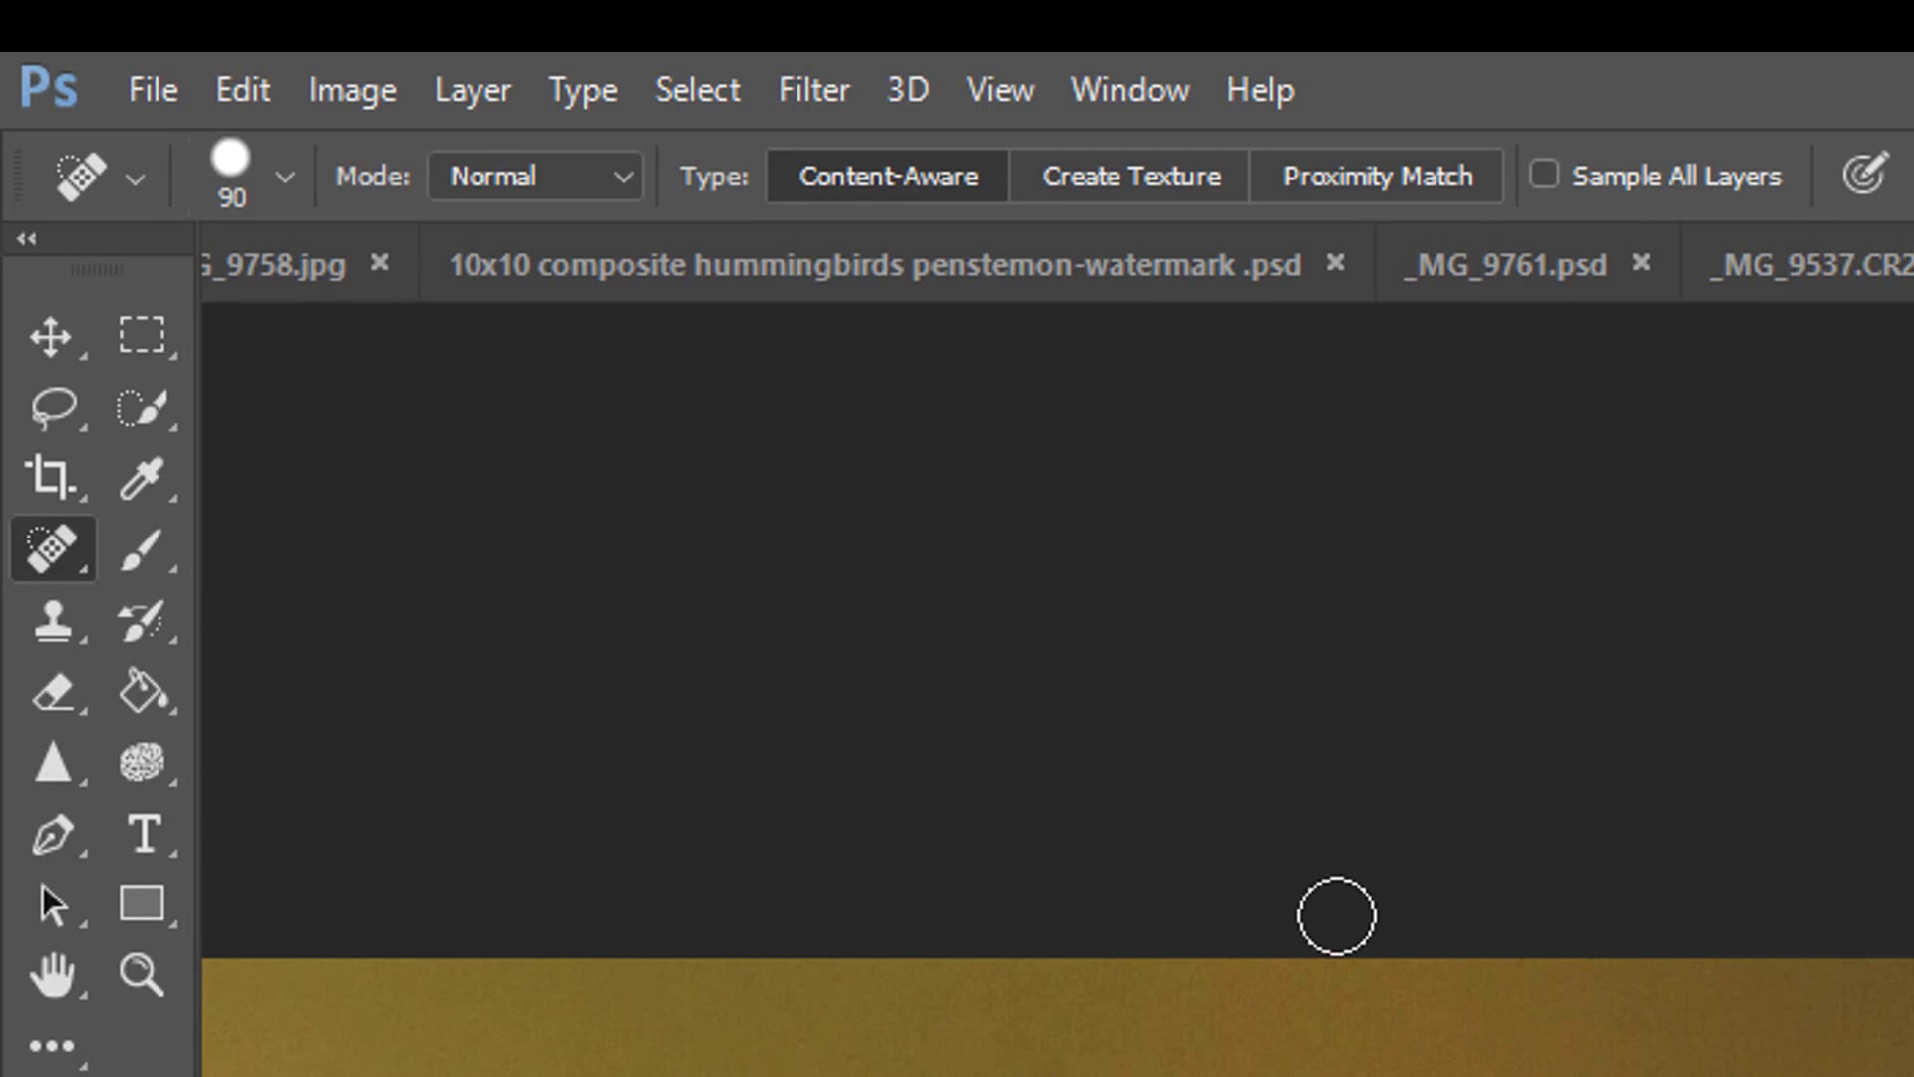
left_click(78, 628)
right_click(80, 634)
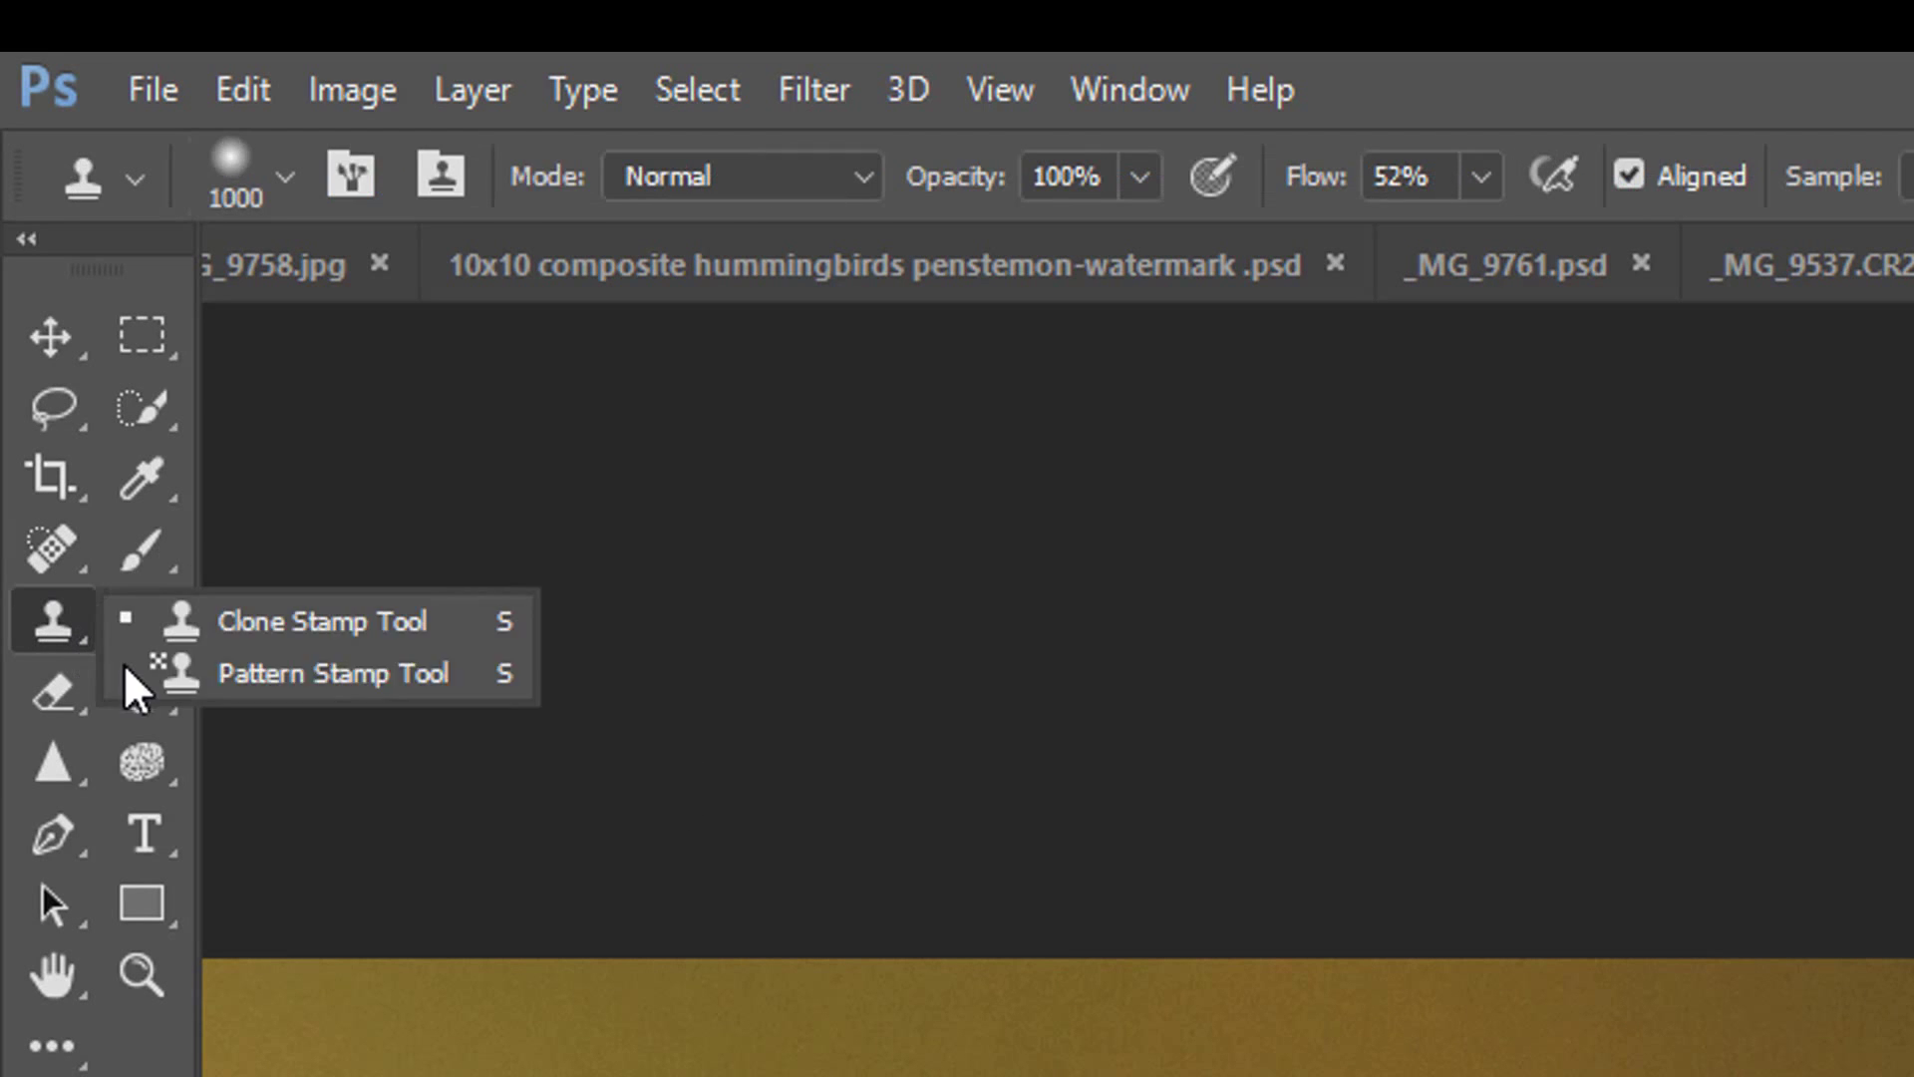
left_click(221, 621)
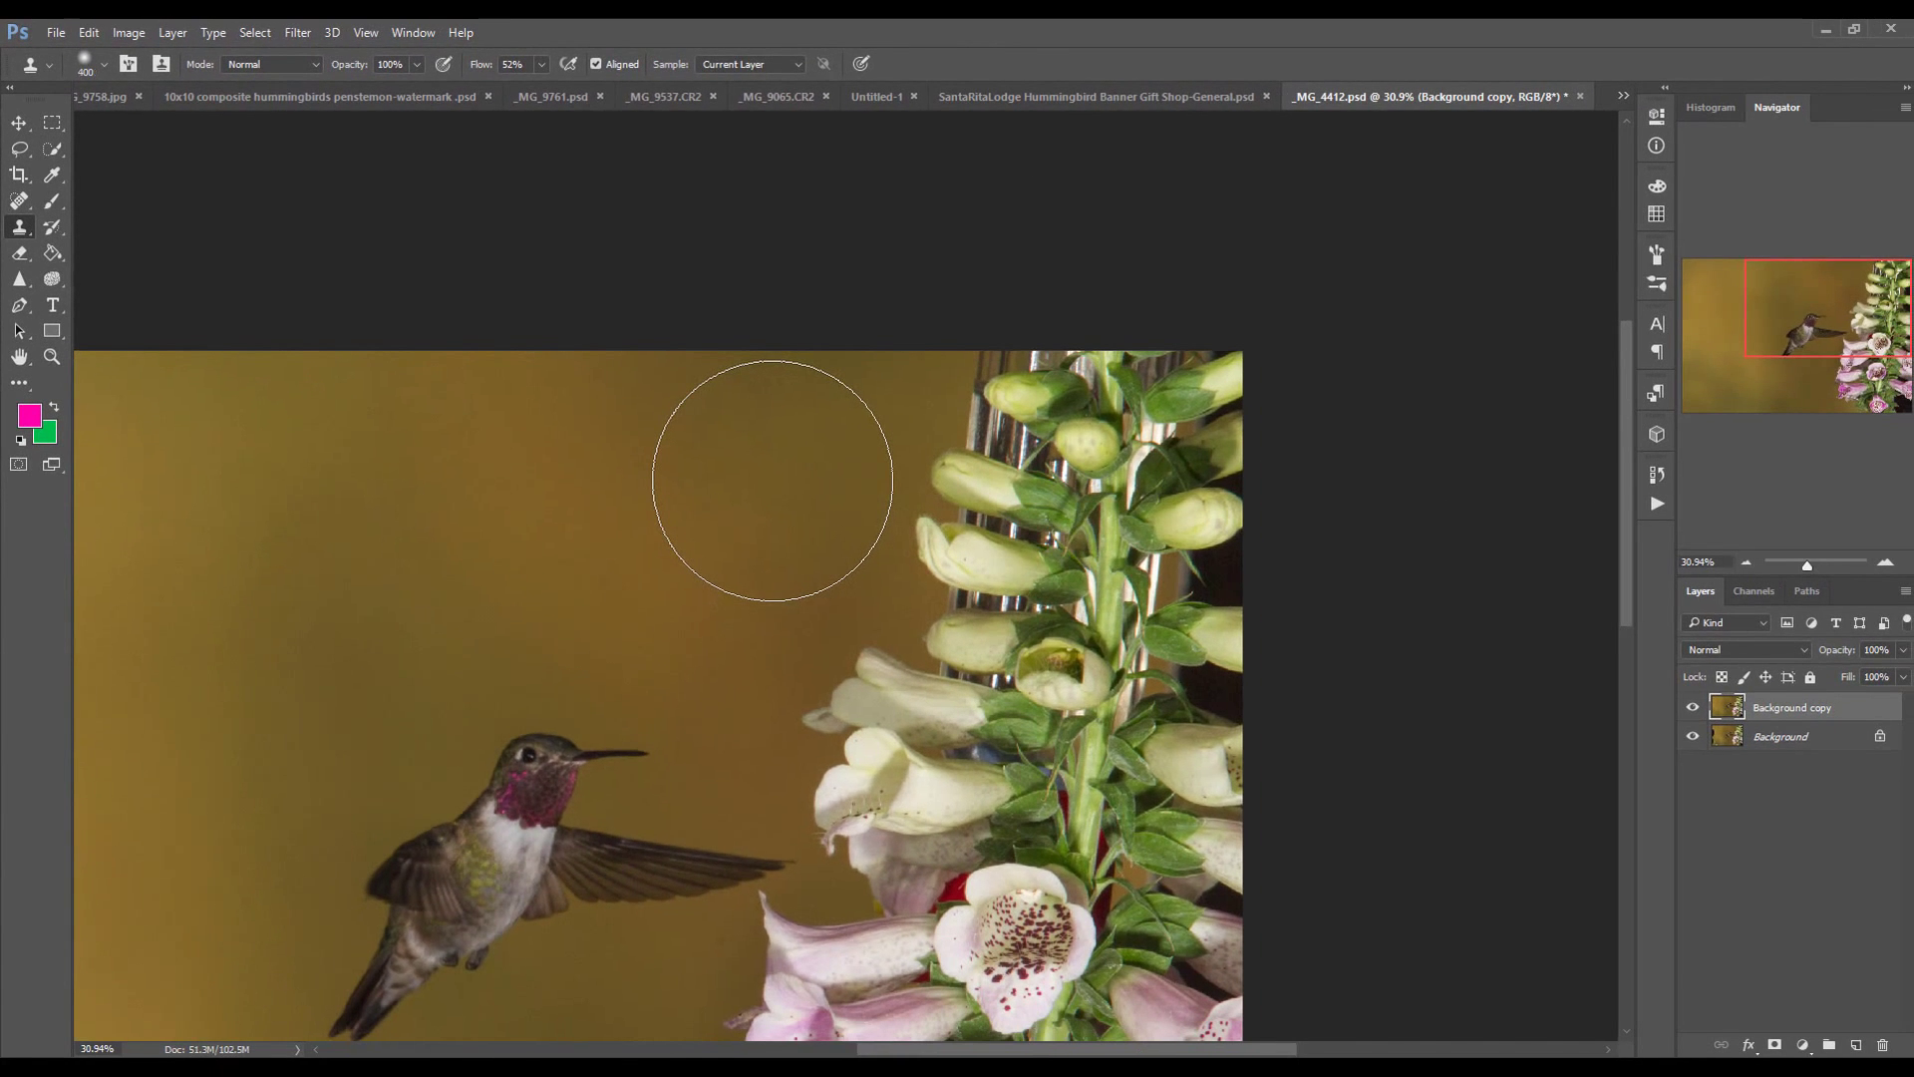
With a ~32 px brush, clone background over the glass edges beside the top buds
scroll(820, 432, "up", 5)
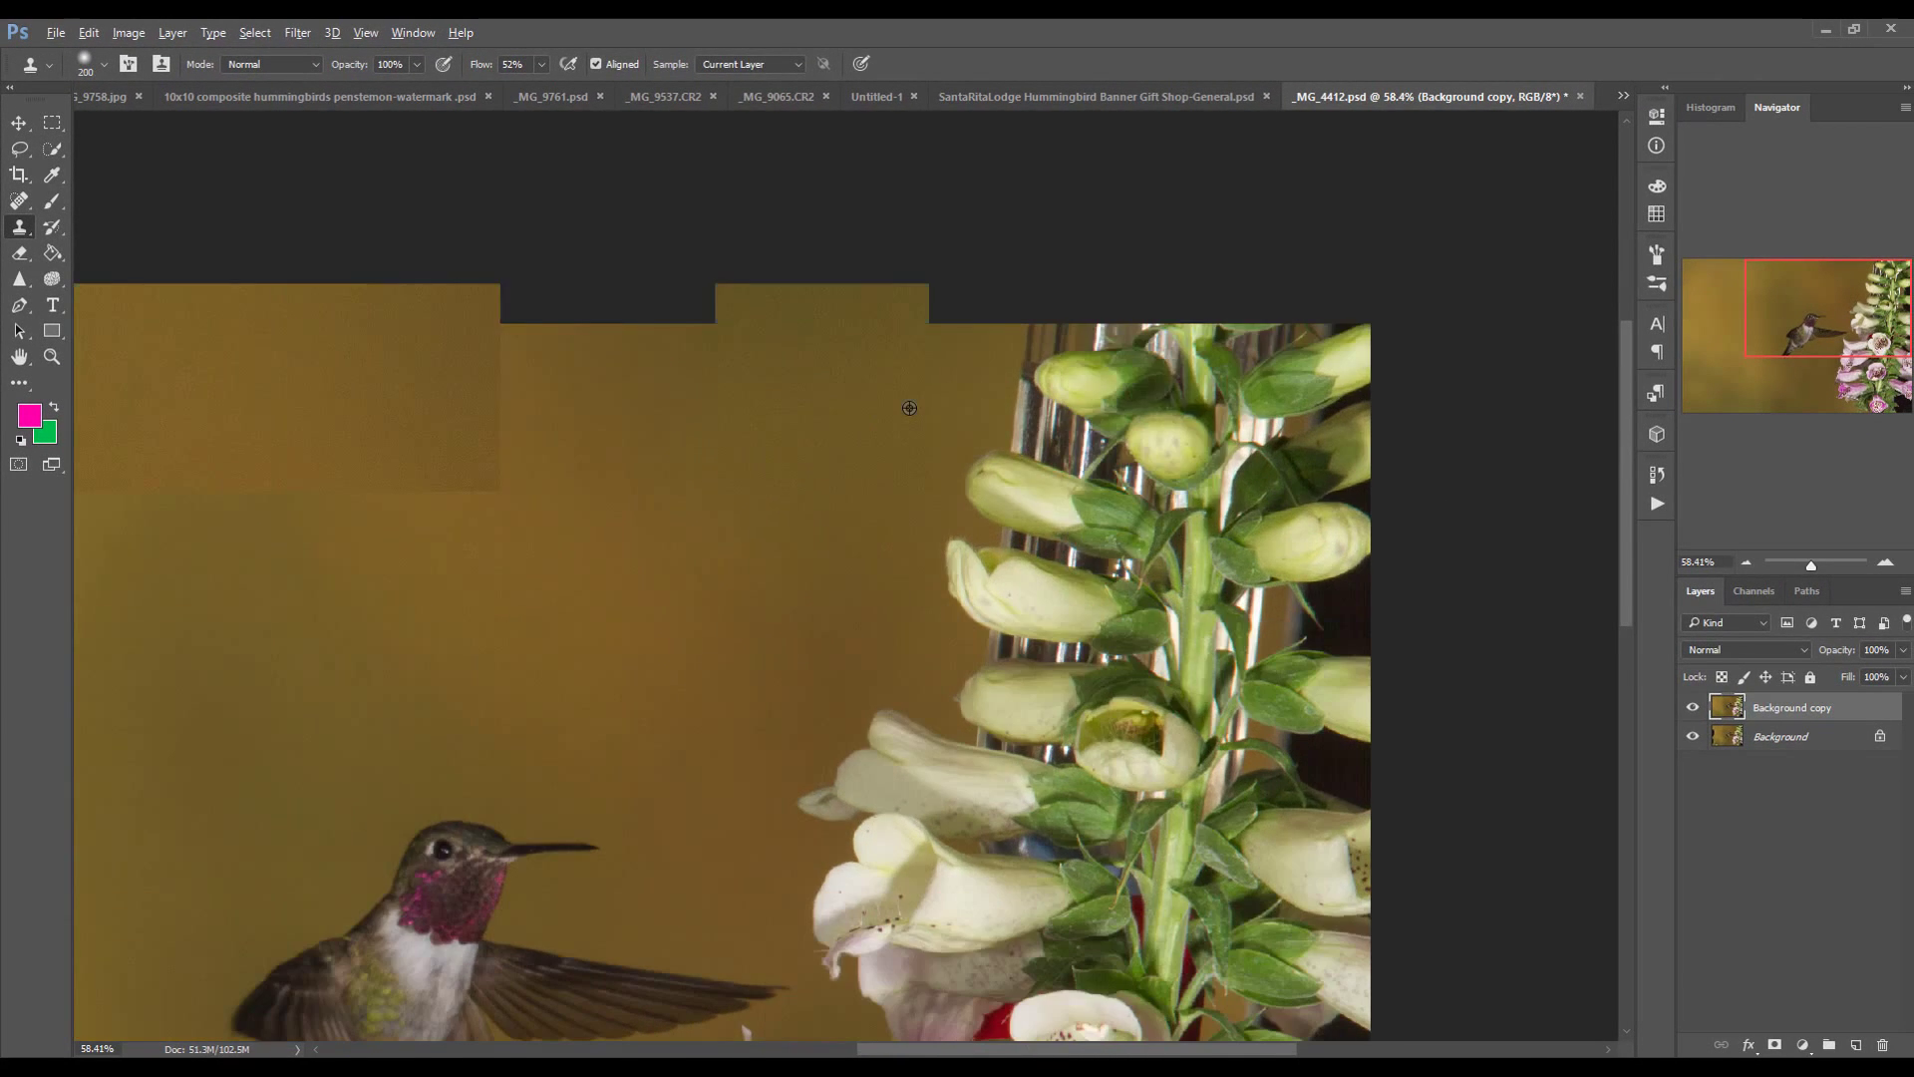
left_click_drag(940, 385, 593, 430)
scroll(594, 426, "up", 3)
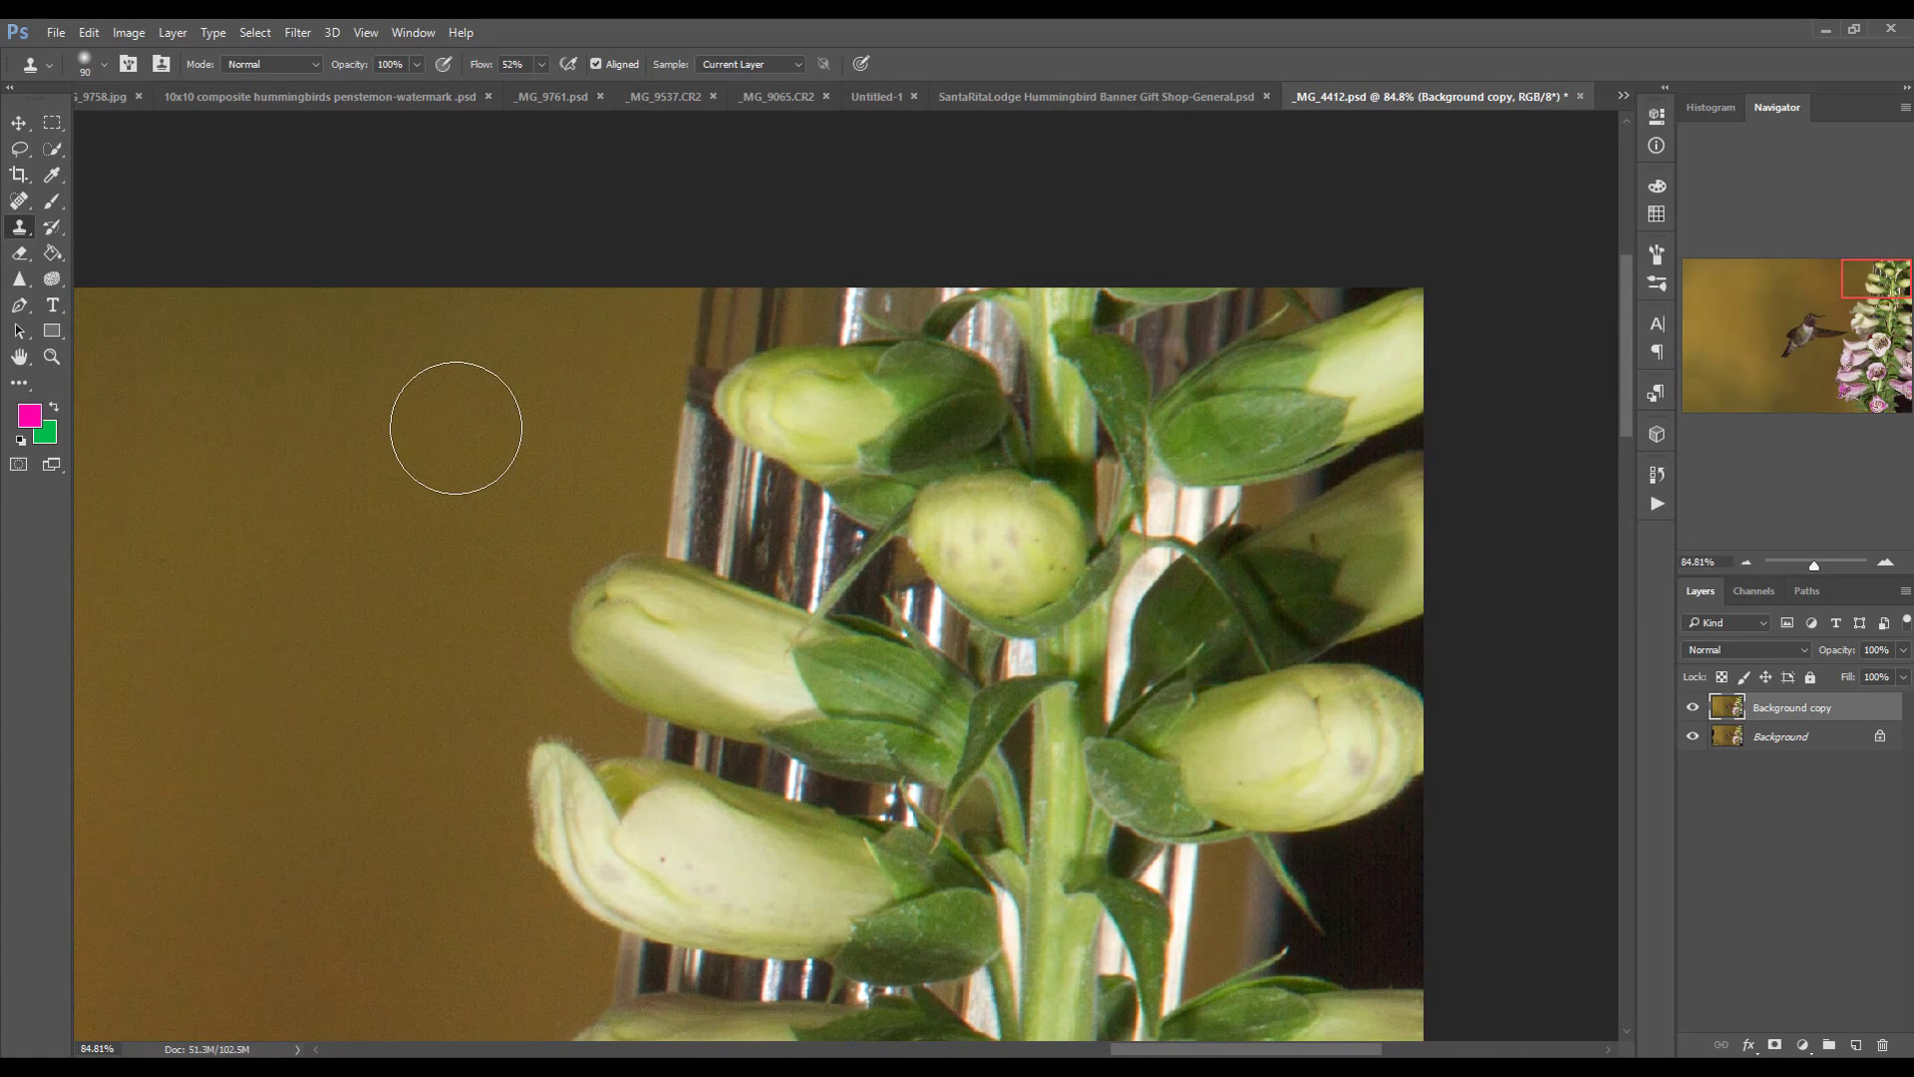
key("bracketleft")
key("bracketleft")
key("bracketleft")
key("bracketleft")
mouse_move(668, 539)
left_mouse_down()
mouse_move(659, 459)
mouse_move(692, 465)
mouse_move(688, 430)
mouse_move(711, 521)
left_mouse_up()
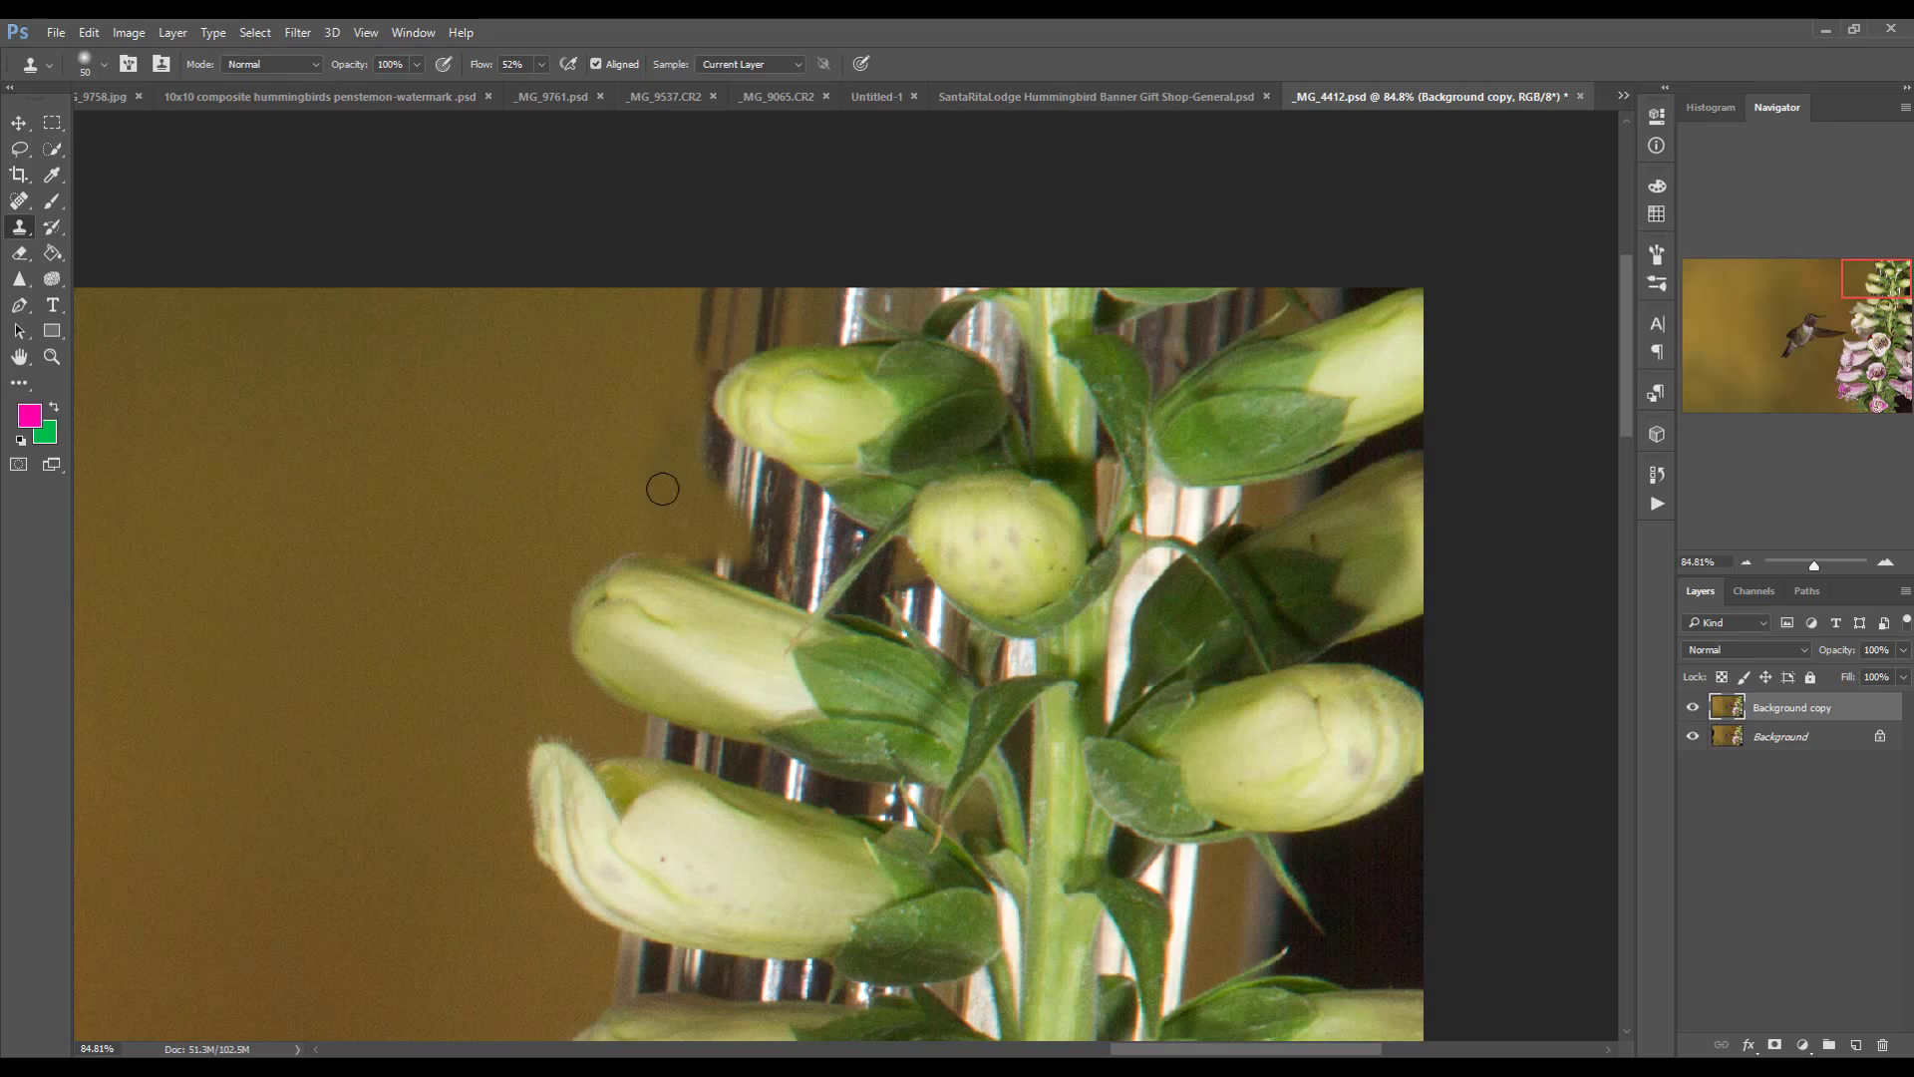
left_click_drag(674, 365, 713, 331)
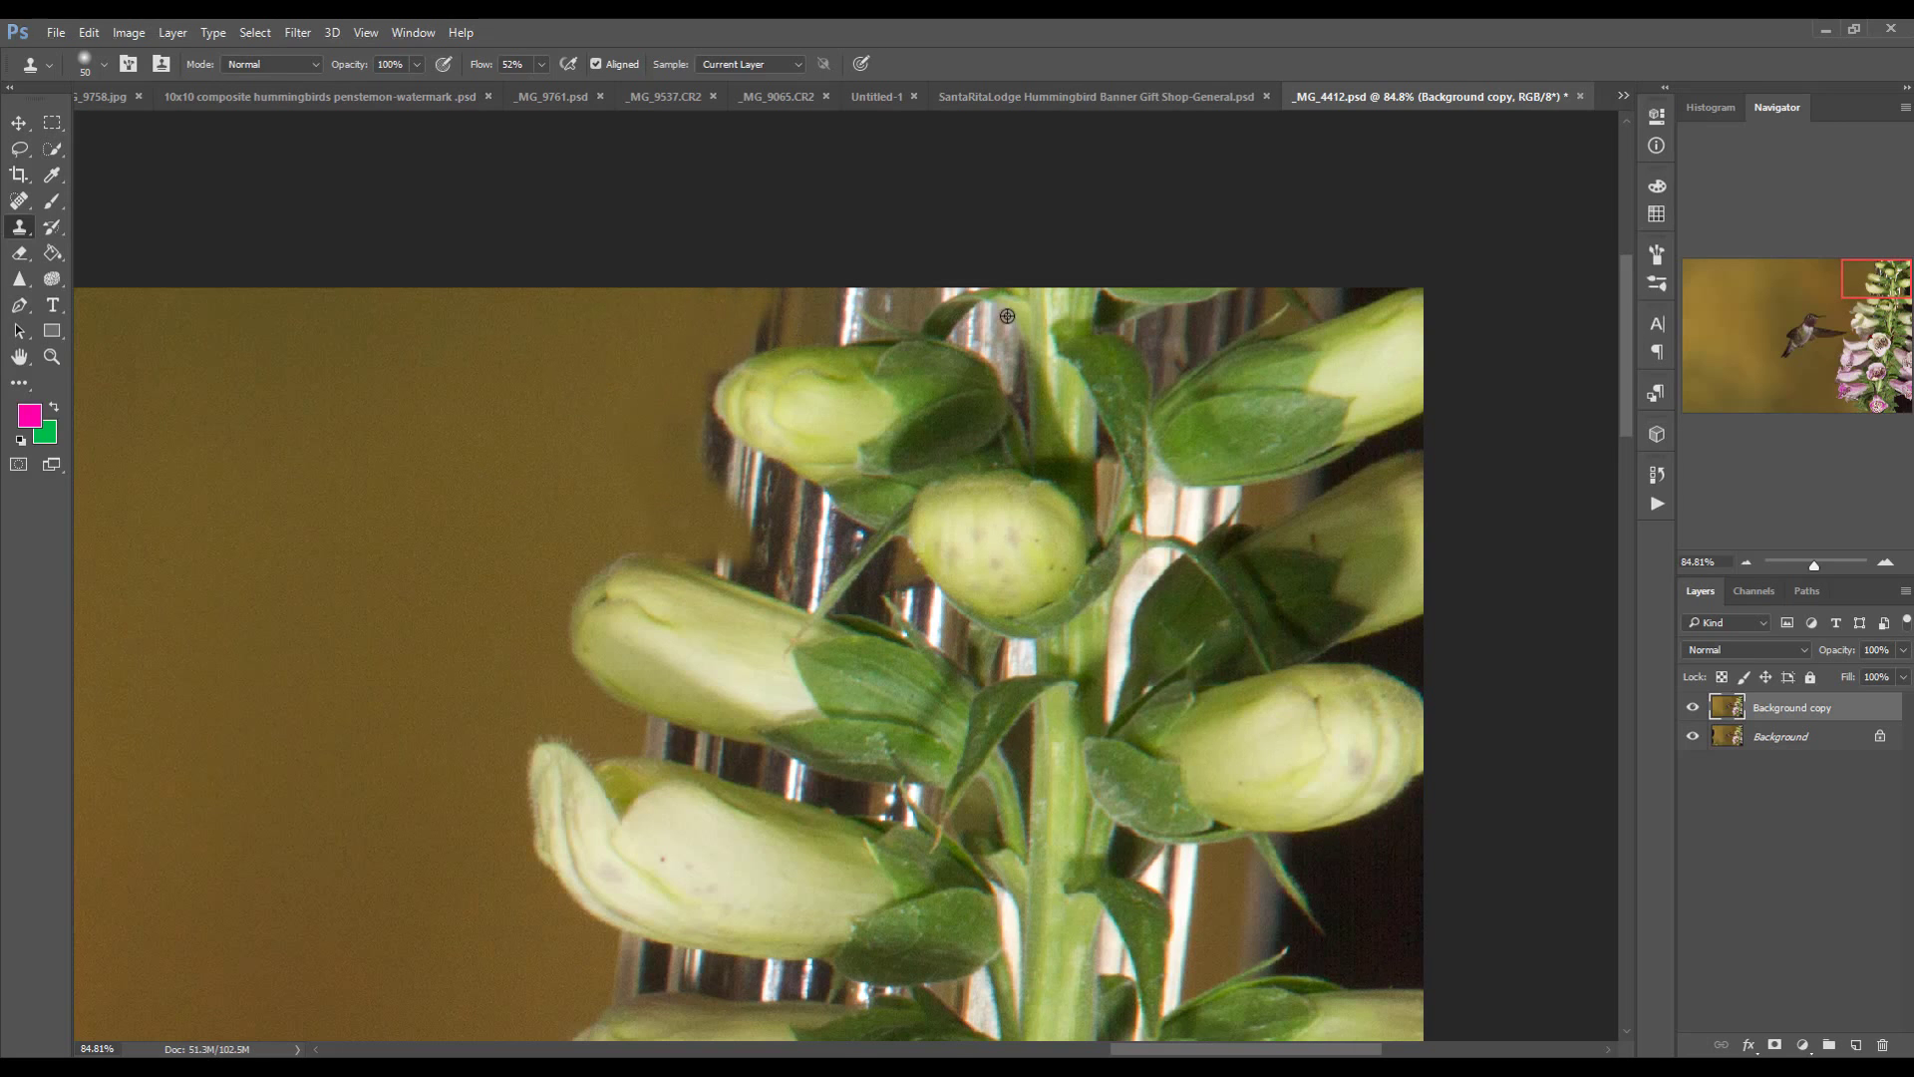
At about 154% zoom, clone brown background over the glass marks along the upper bud tip
scroll(1007, 315, "up", 5)
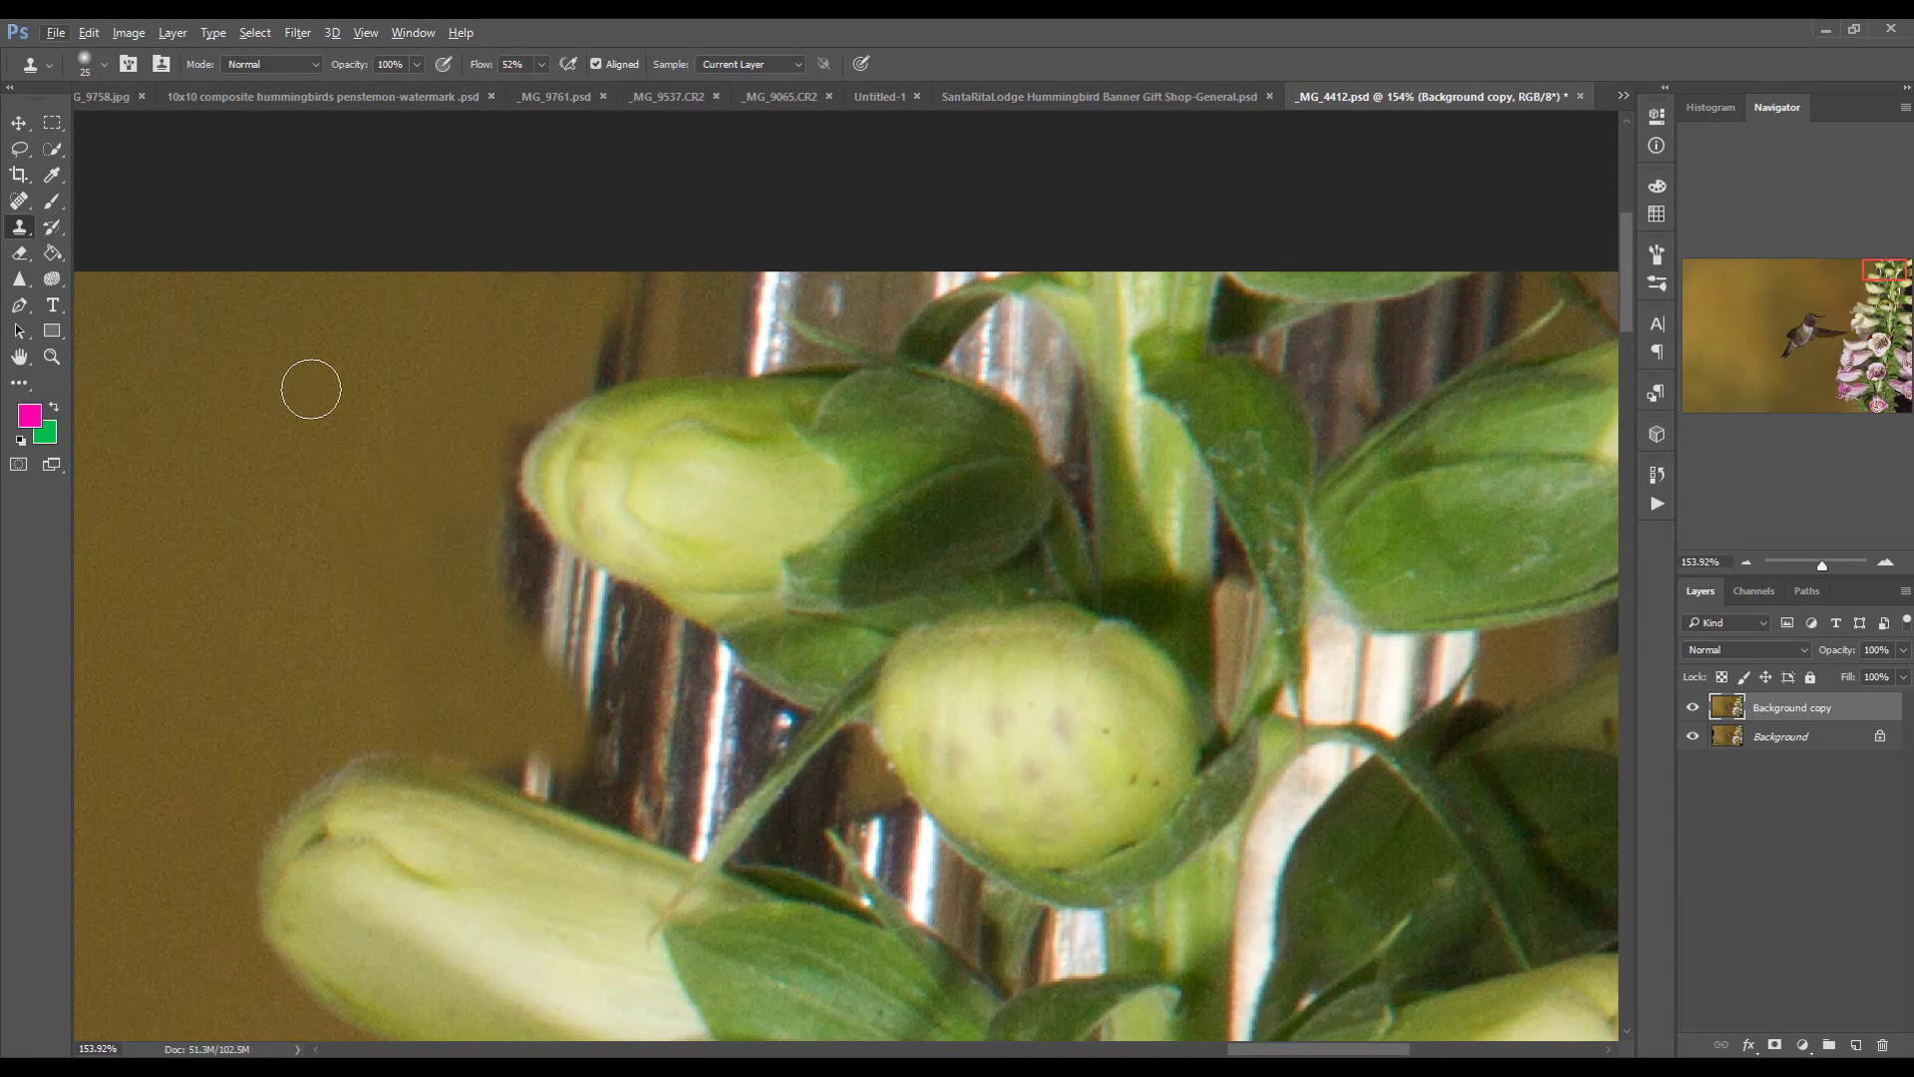
mouse_move(663, 338)
left_mouse_down()
mouse_move(576, 380)
mouse_move(706, 351)
mouse_move(690, 351)
mouse_move(815, 353)
mouse_move(679, 329)
mouse_move(582, 339)
left_mouse_up()
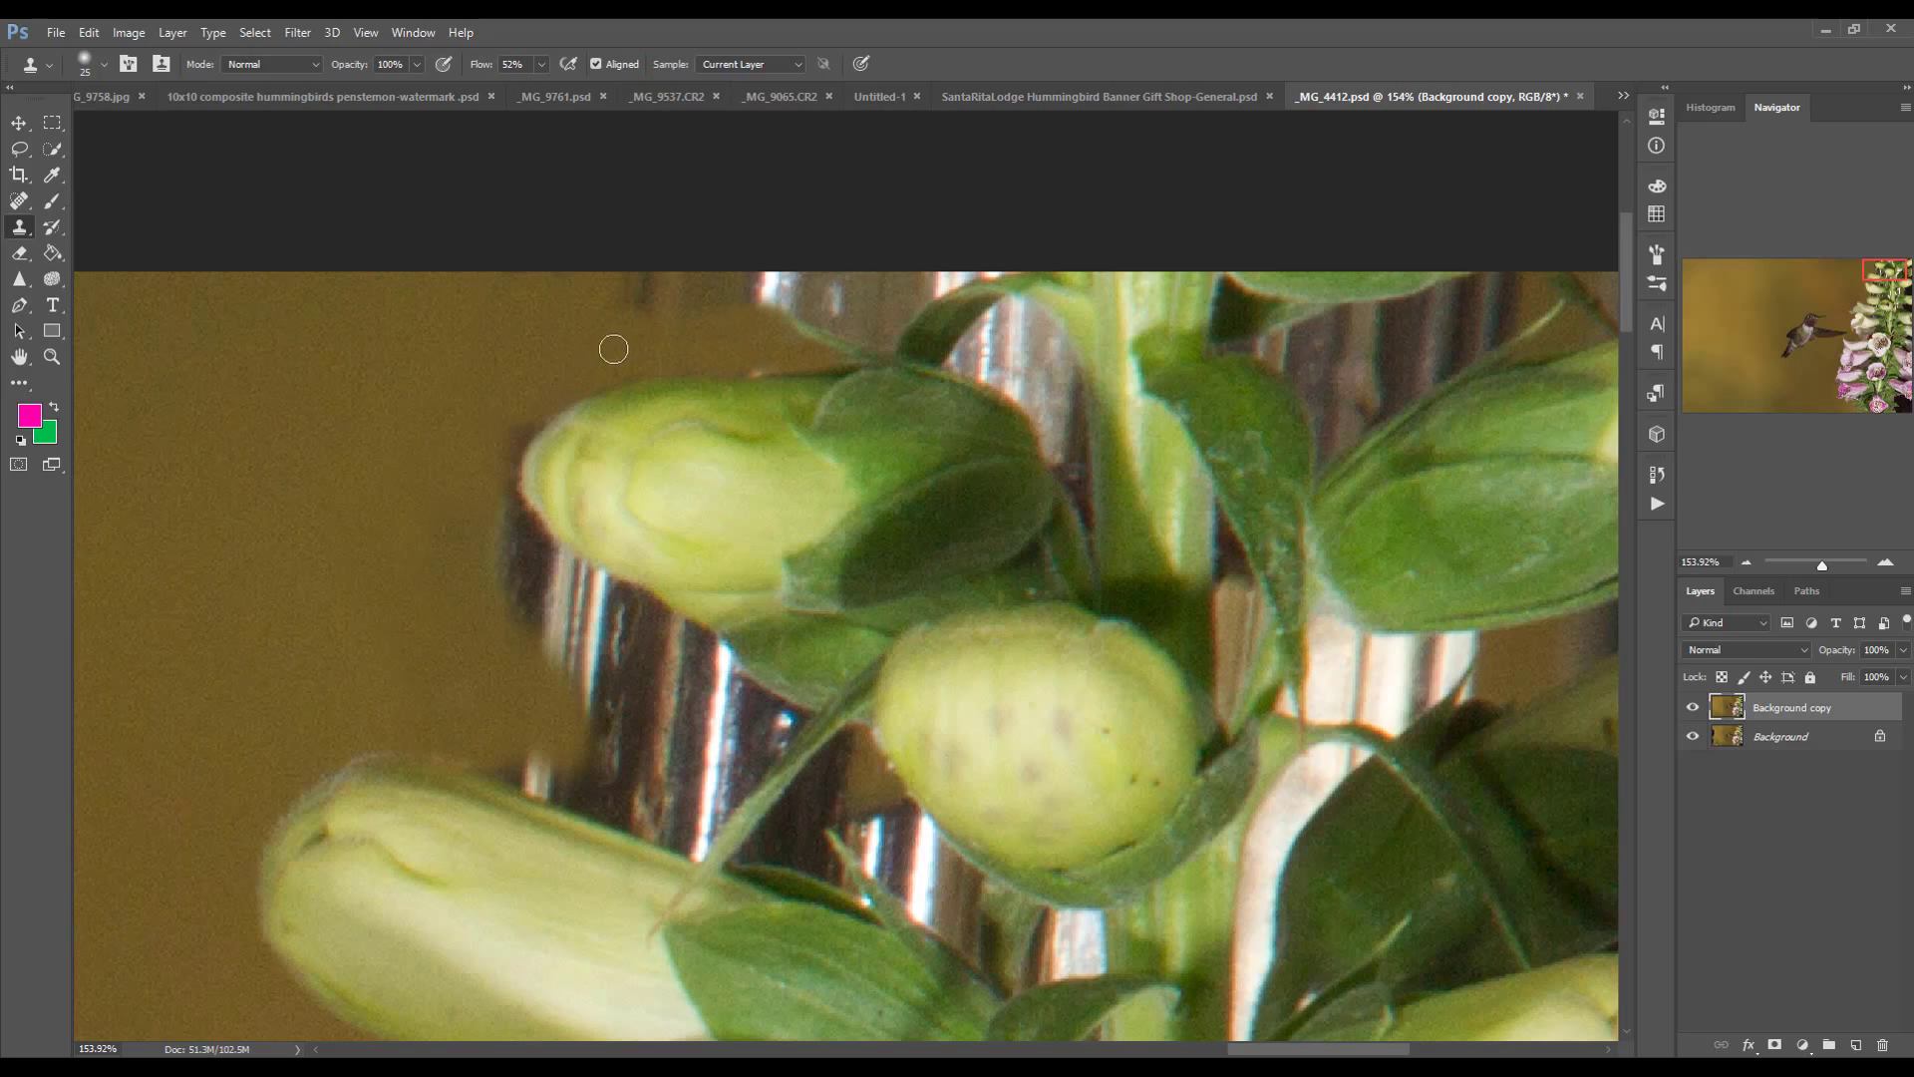
left_click_drag(653, 272, 683, 266)
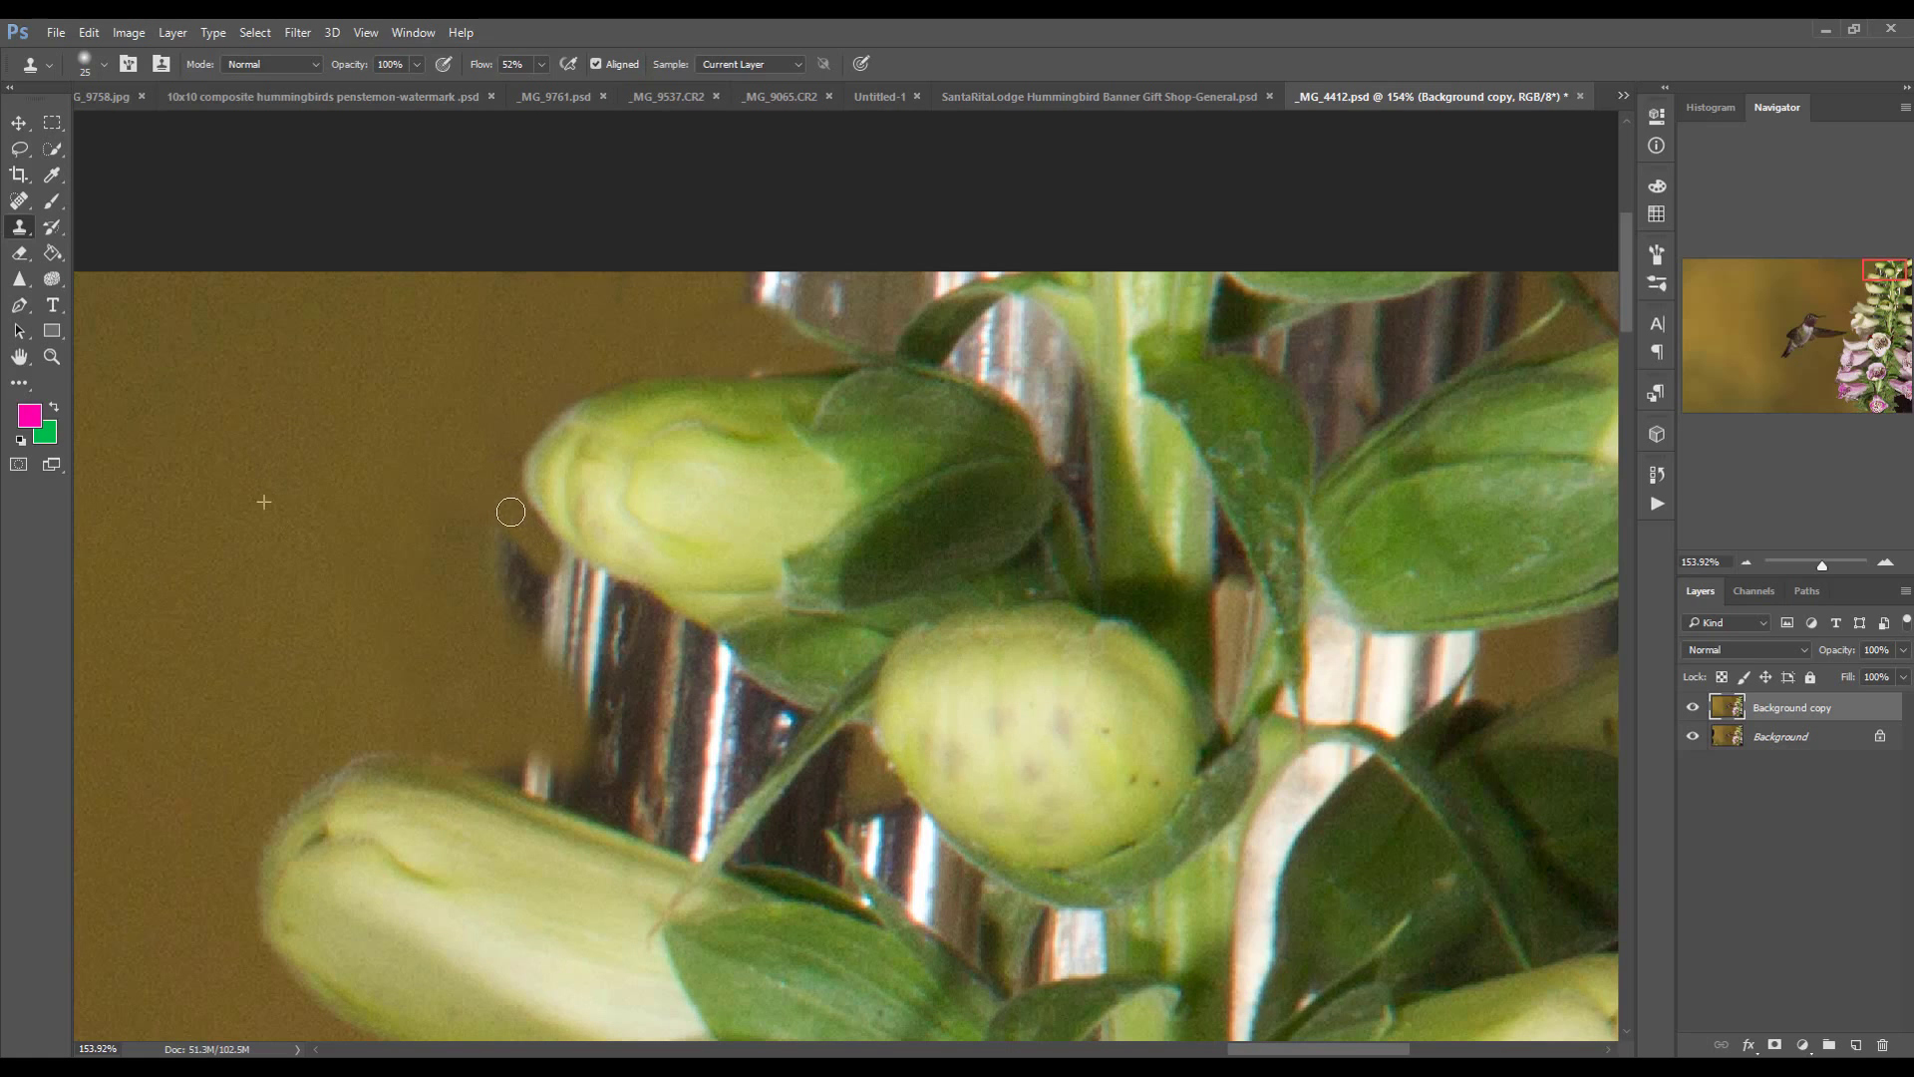
mouse_move(544, 549)
left_mouse_down()
mouse_move(606, 597)
mouse_move(558, 551)
mouse_move(510, 578)
left_mouse_up()
At 52% brush hardness, clone brown background over the glass bars beneath the upper bud
left_click(106, 61)
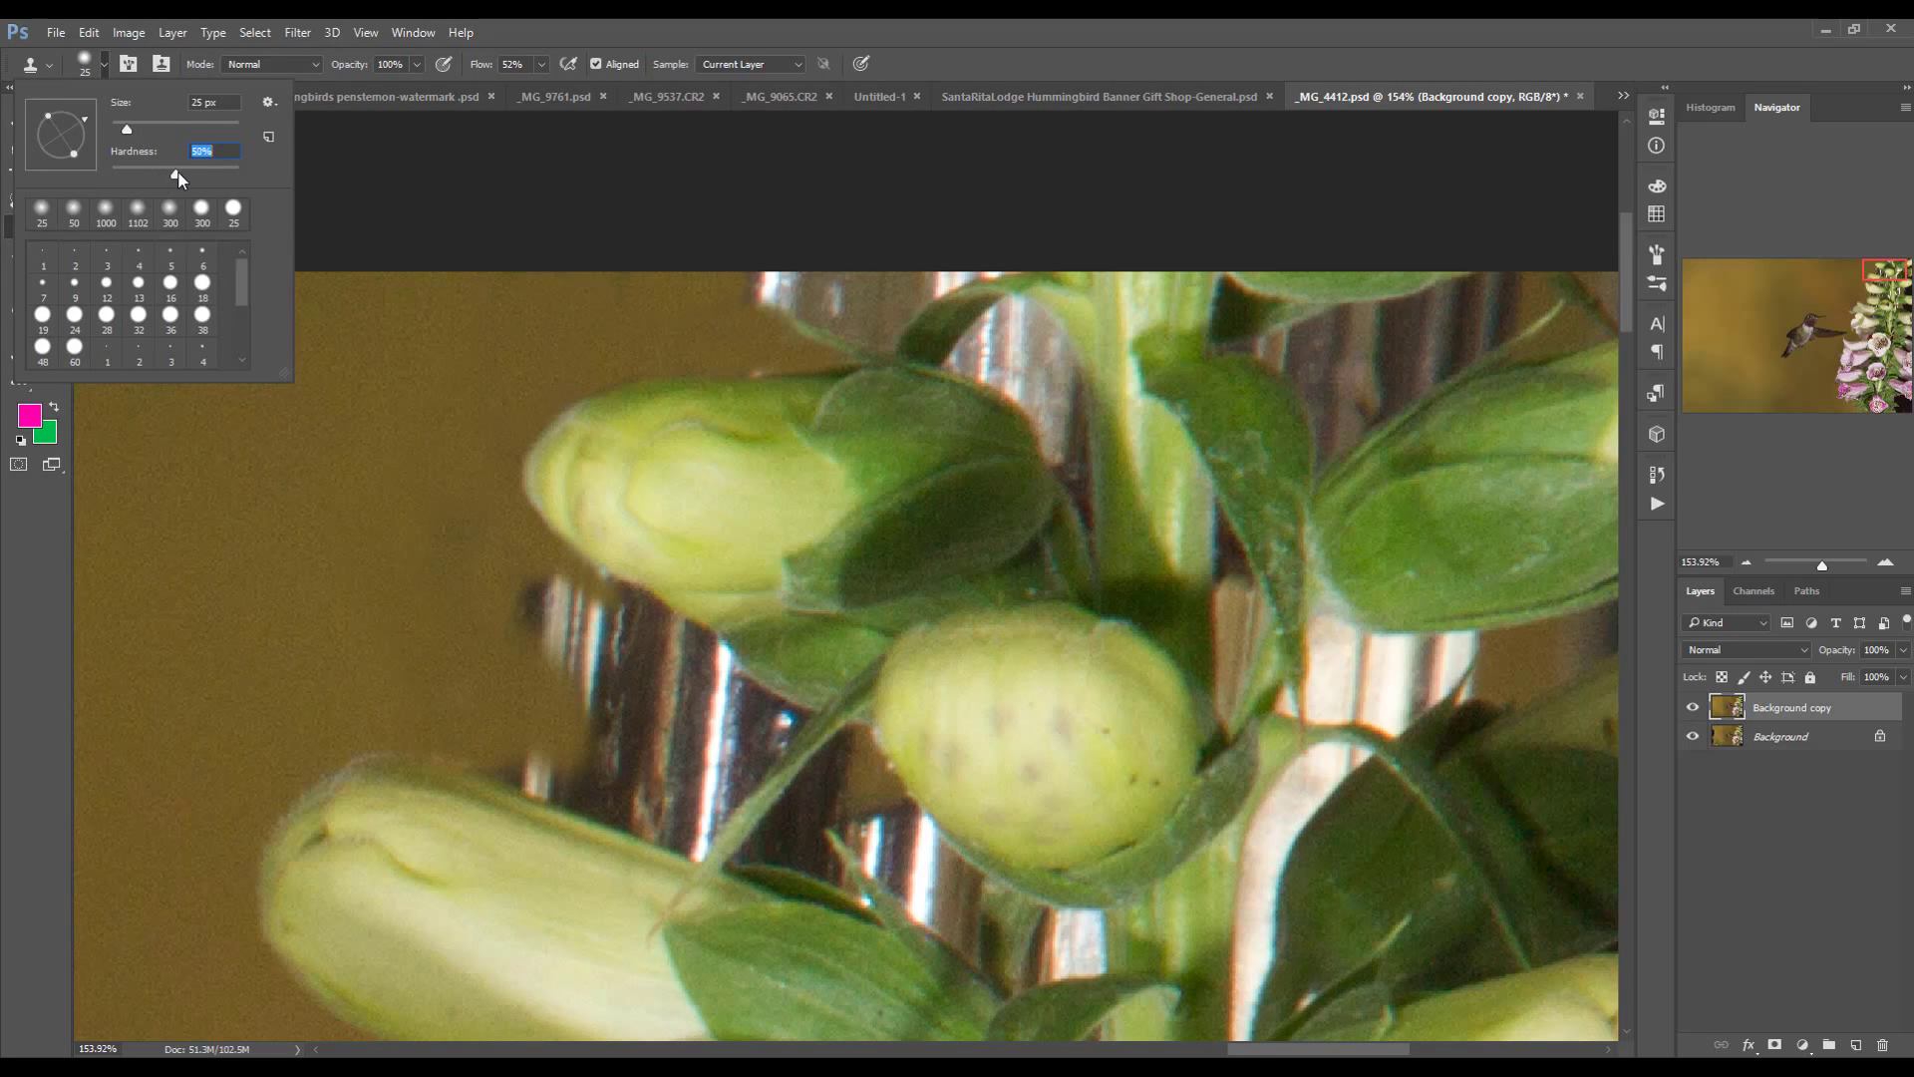
key("Return")
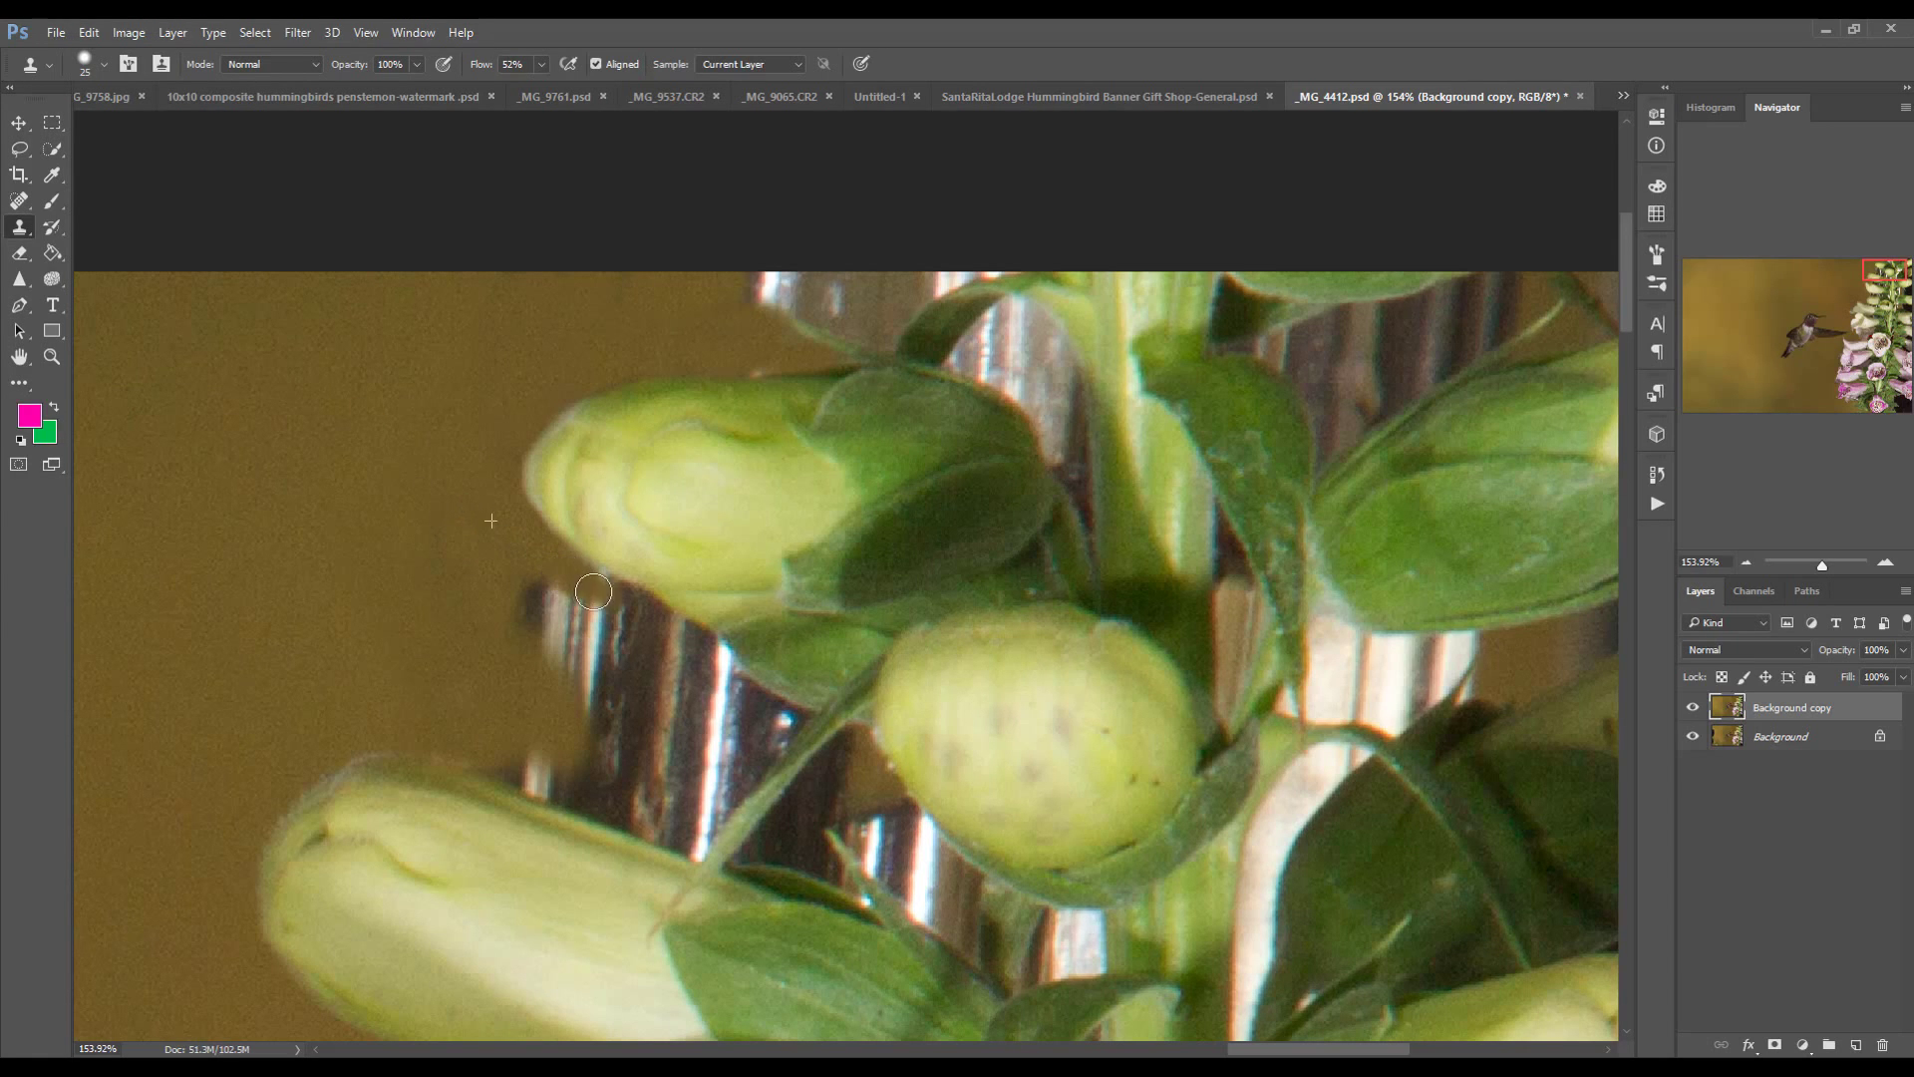
mouse_move(593, 588)
left_mouse_down()
mouse_move(555, 577)
mouse_move(695, 645)
mouse_move(626, 650)
mouse_move(535, 595)
mouse_move(586, 647)
mouse_move(601, 637)
mouse_move(546, 638)
mouse_move(564, 687)
mouse_move(625, 723)
mouse_move(586, 693)
mouse_move(619, 690)
mouse_move(602, 681)
mouse_move(646, 644)
left_mouse_up()
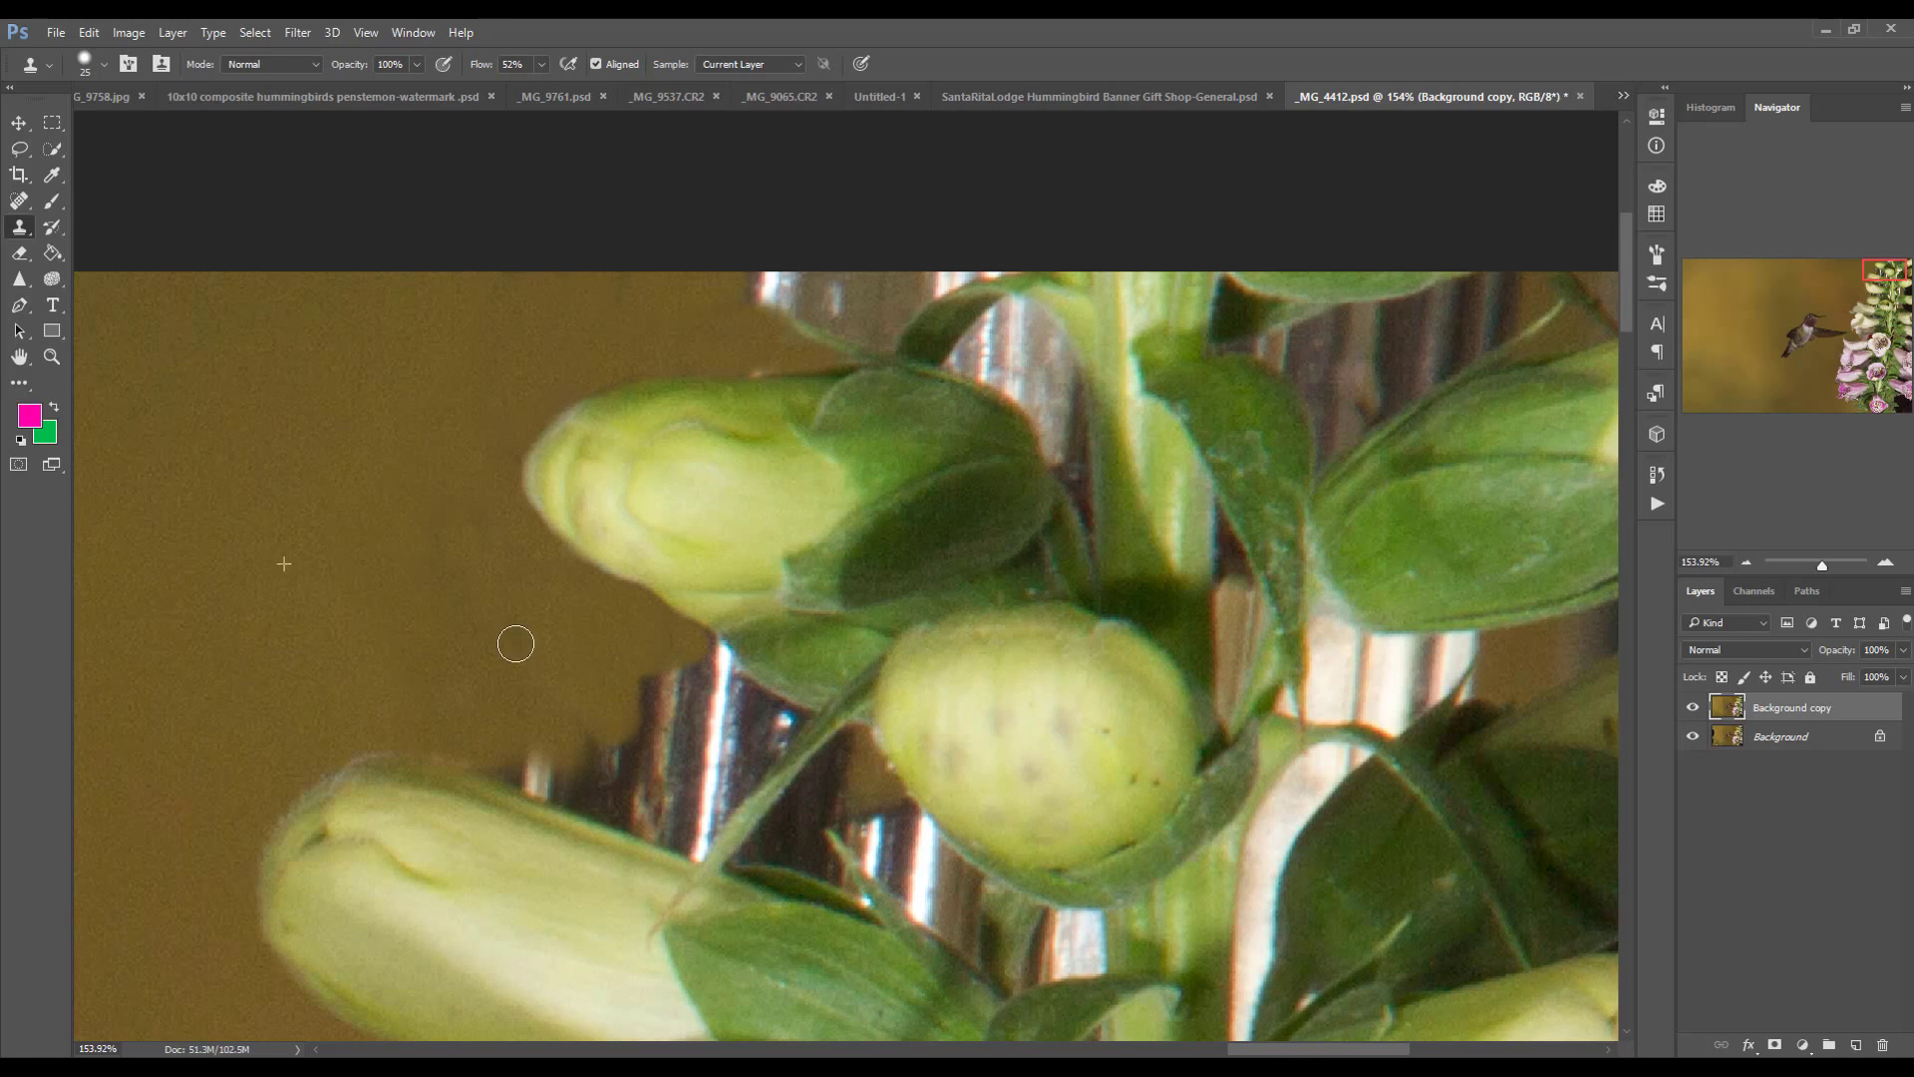
mouse_move(706, 333)
left_mouse_down()
mouse_move(746, 360)
mouse_move(847, 354)
left_mouse_up()
Raise brush hardness to 100% and clone a crisp backdrop along the bud tip's edge
left_click(106, 59)
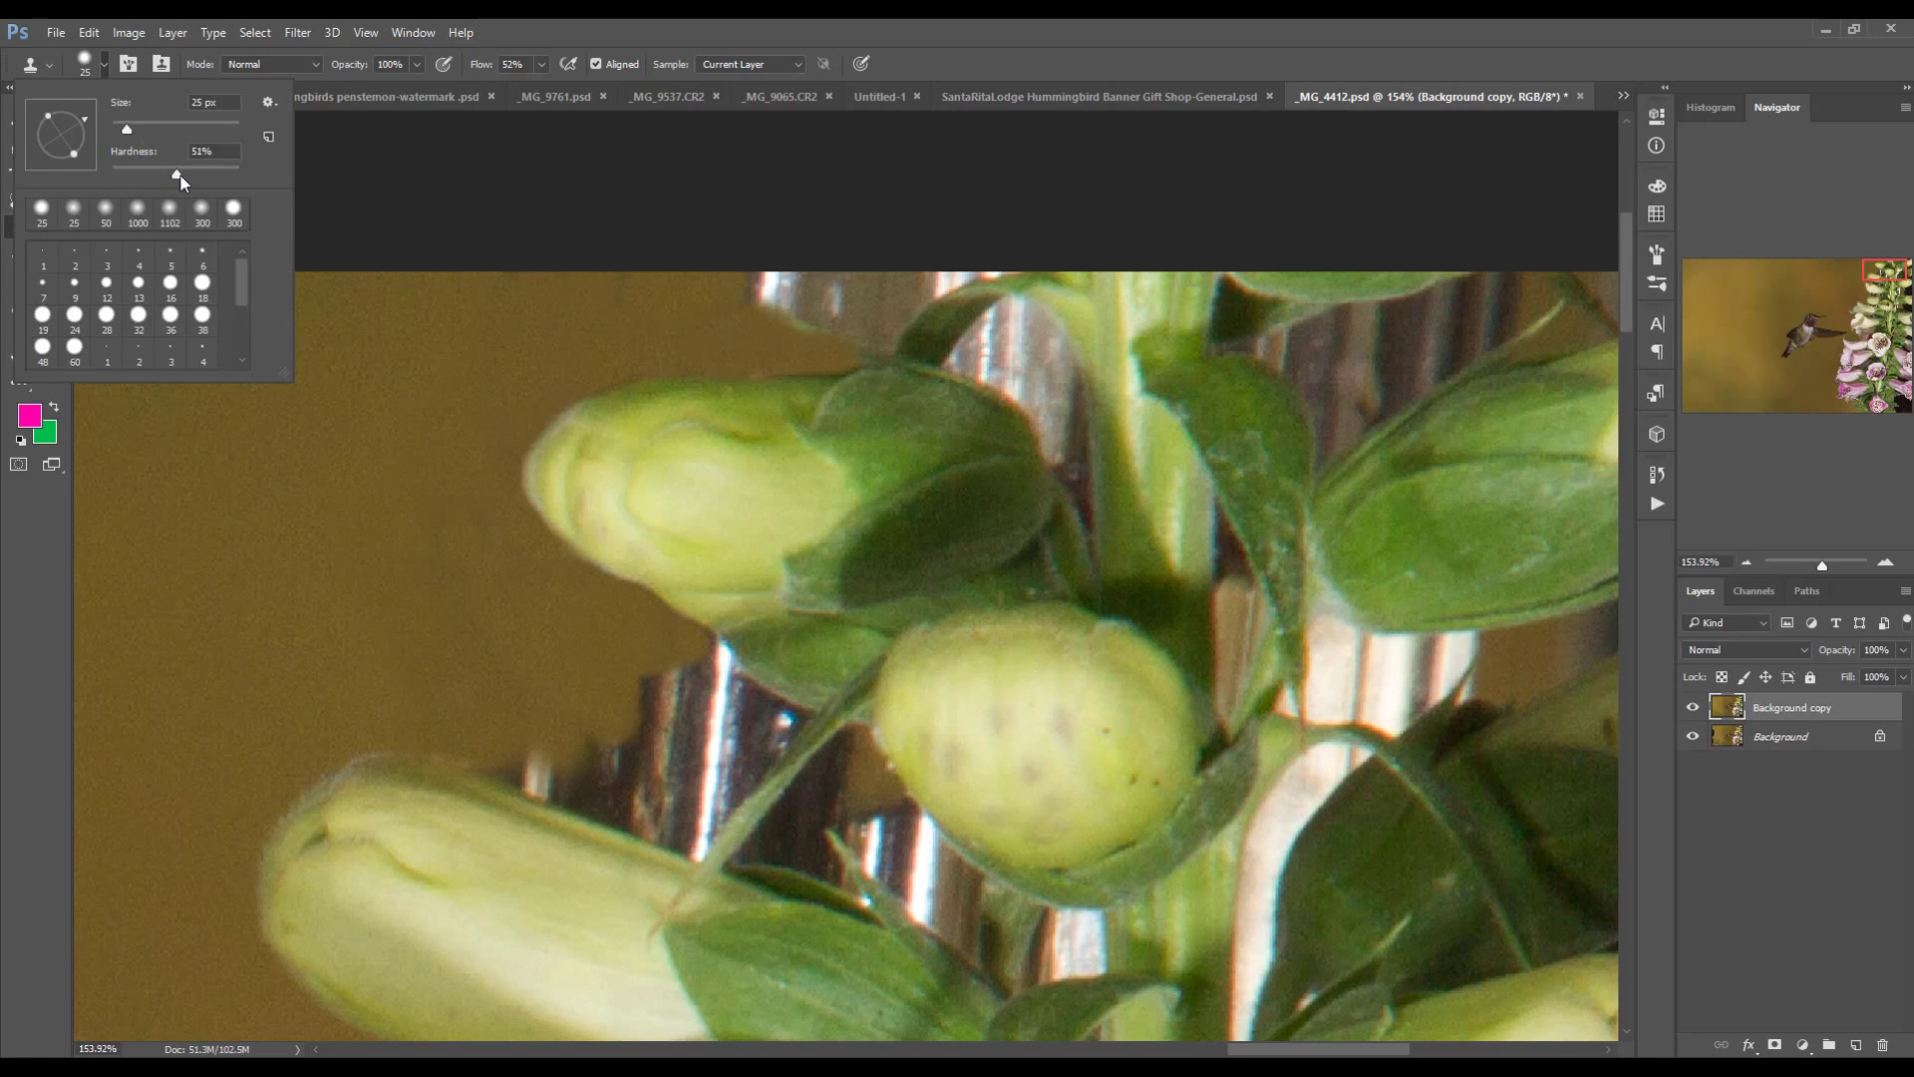
left_click_drag(180, 174, 338, 182)
left_click(494, 188)
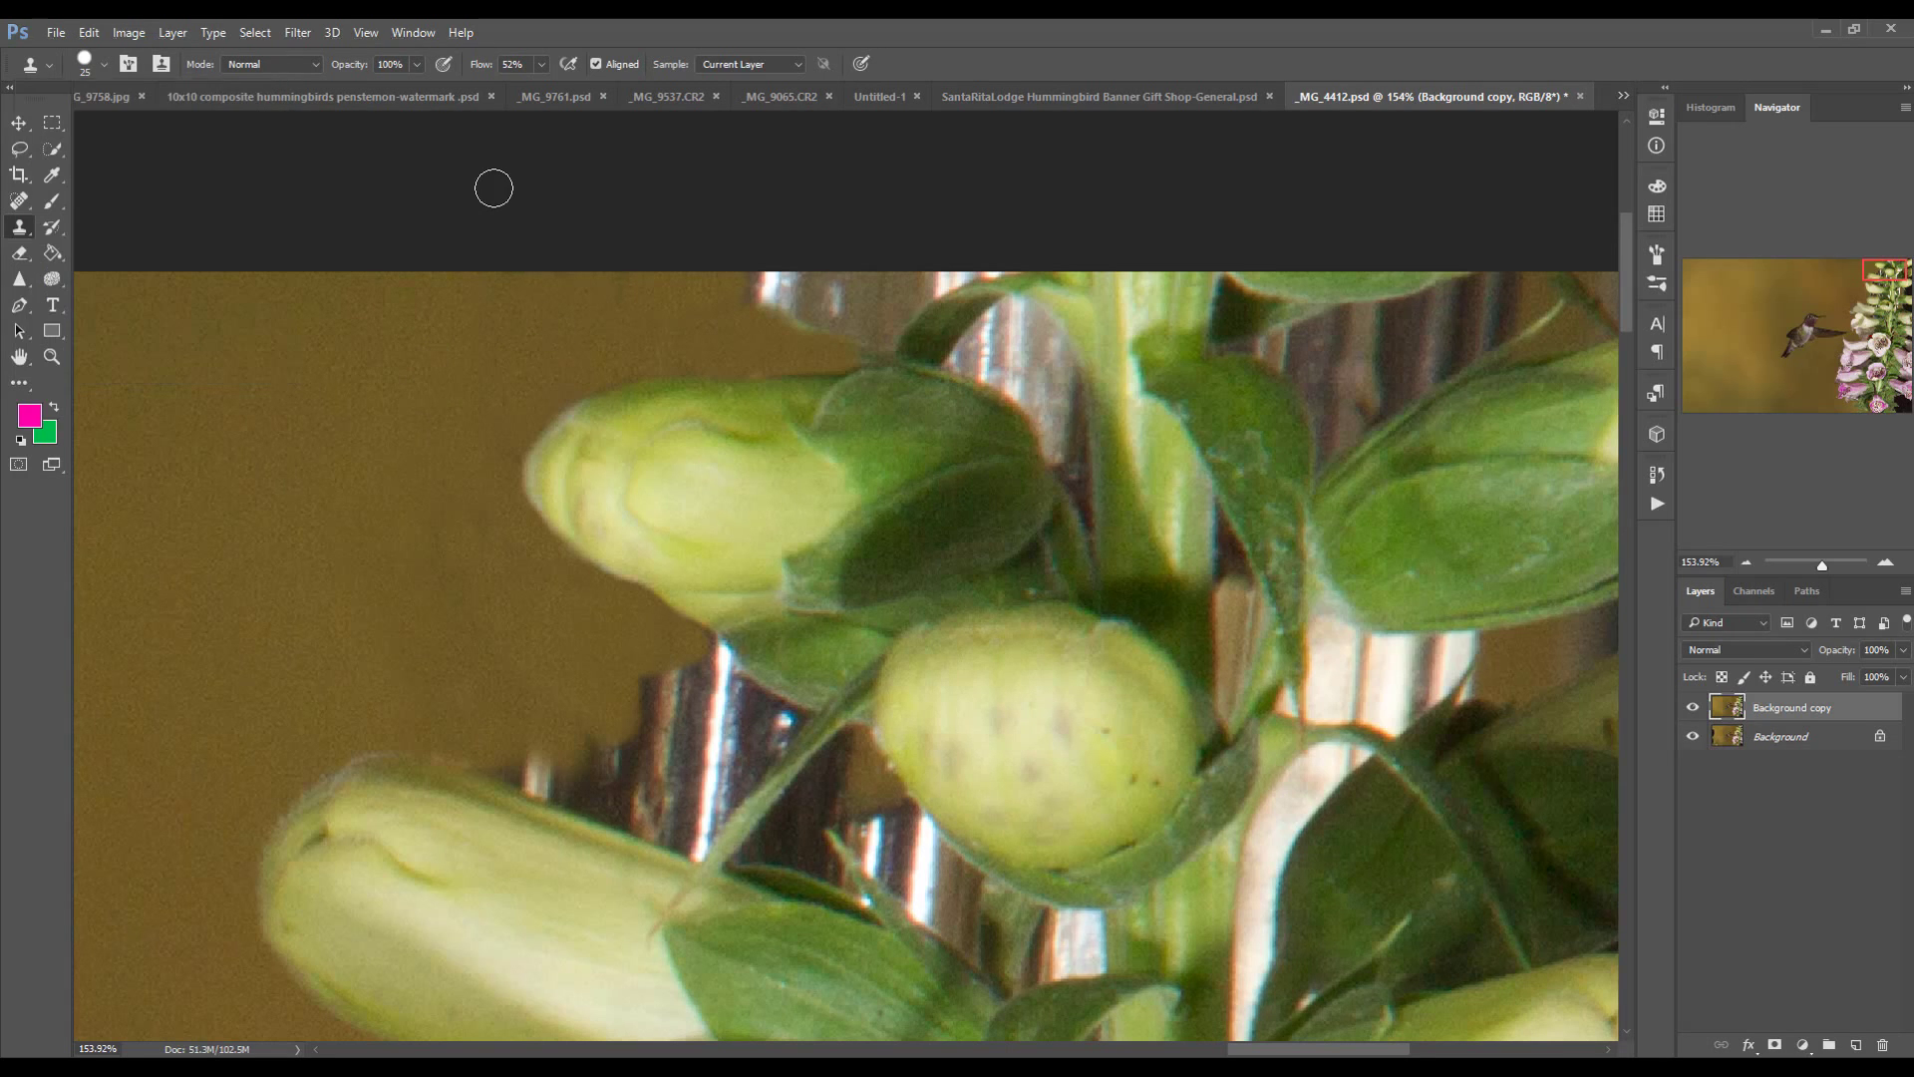
scroll(456, 359, "up", 3)
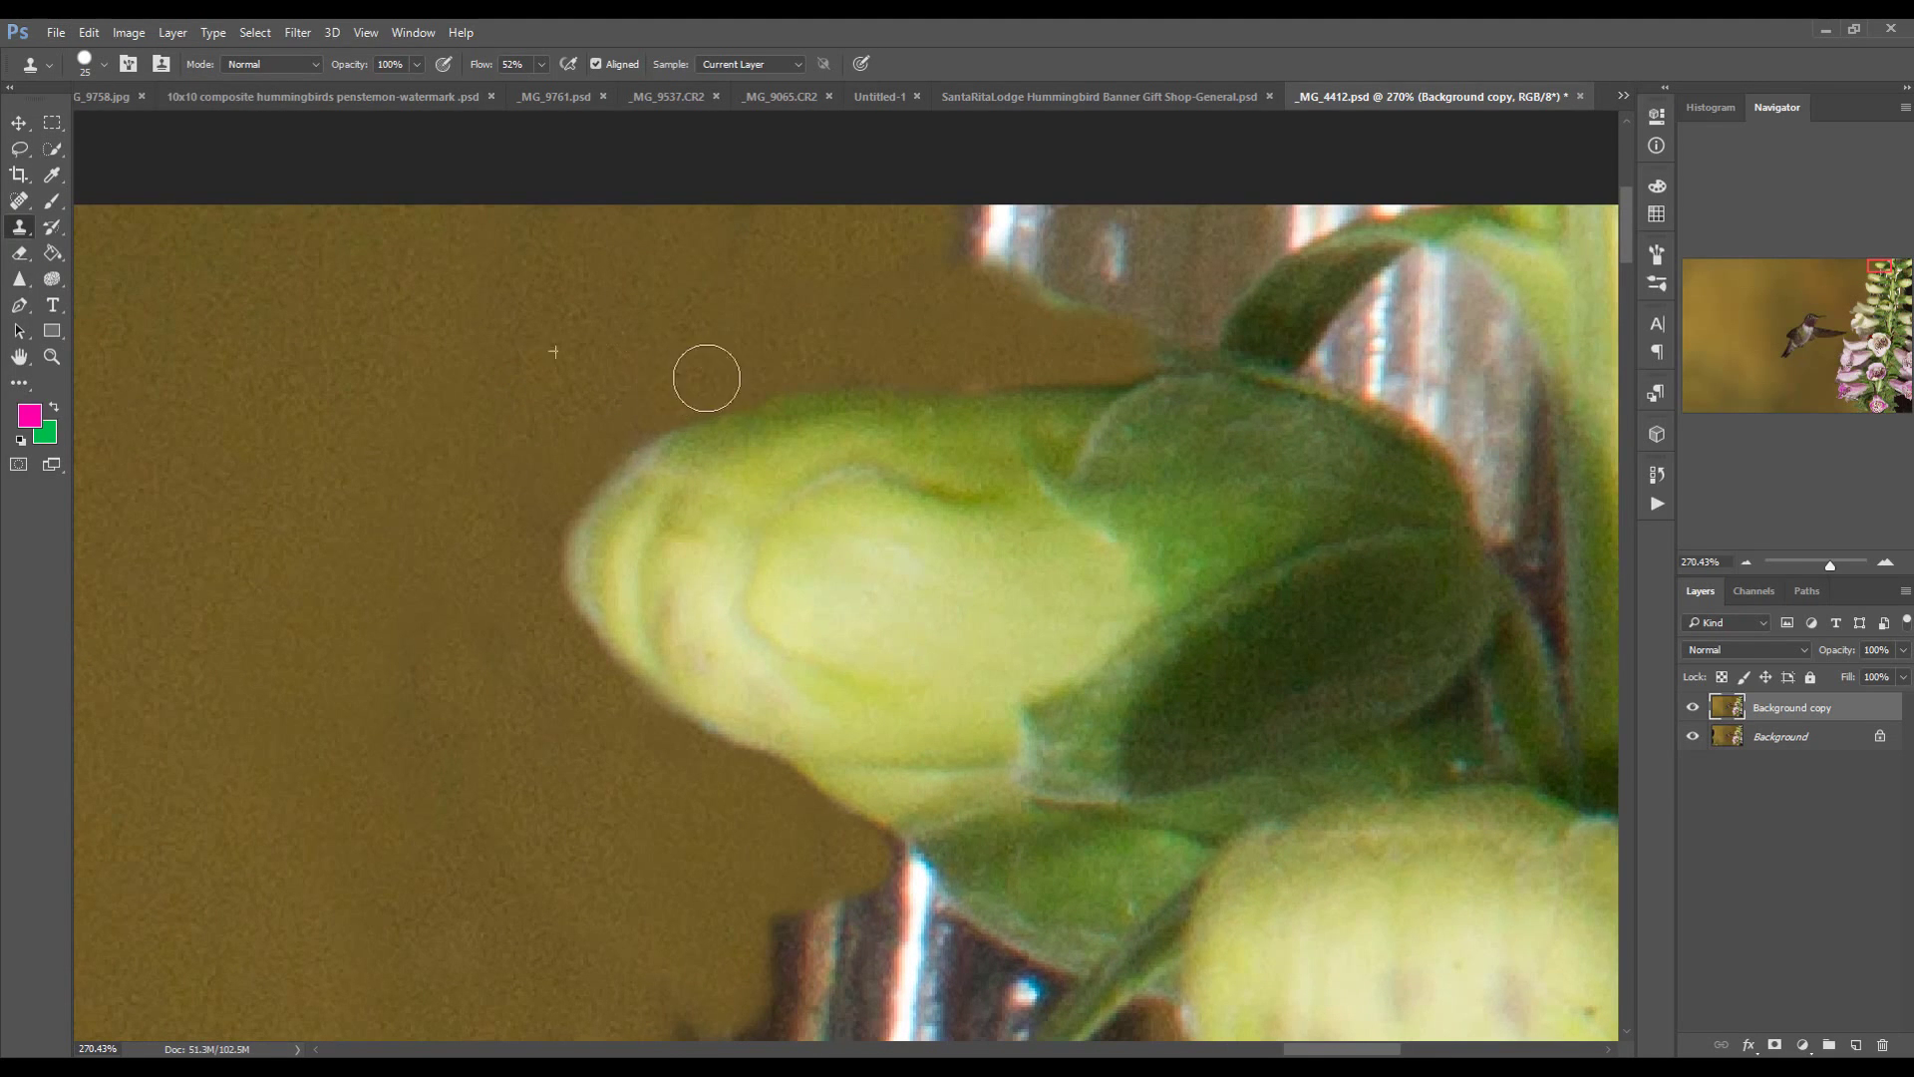
mouse_move(705, 376)
left_mouse_down()
mouse_move(1110, 355)
mouse_move(662, 387)
mouse_move(622, 409)
mouse_move(557, 492)
mouse_move(535, 601)
mouse_move(523, 585)
mouse_move(591, 687)
mouse_move(672, 753)
mouse_move(618, 718)
mouse_move(584, 679)
mouse_move(703, 768)
left_mouse_up()
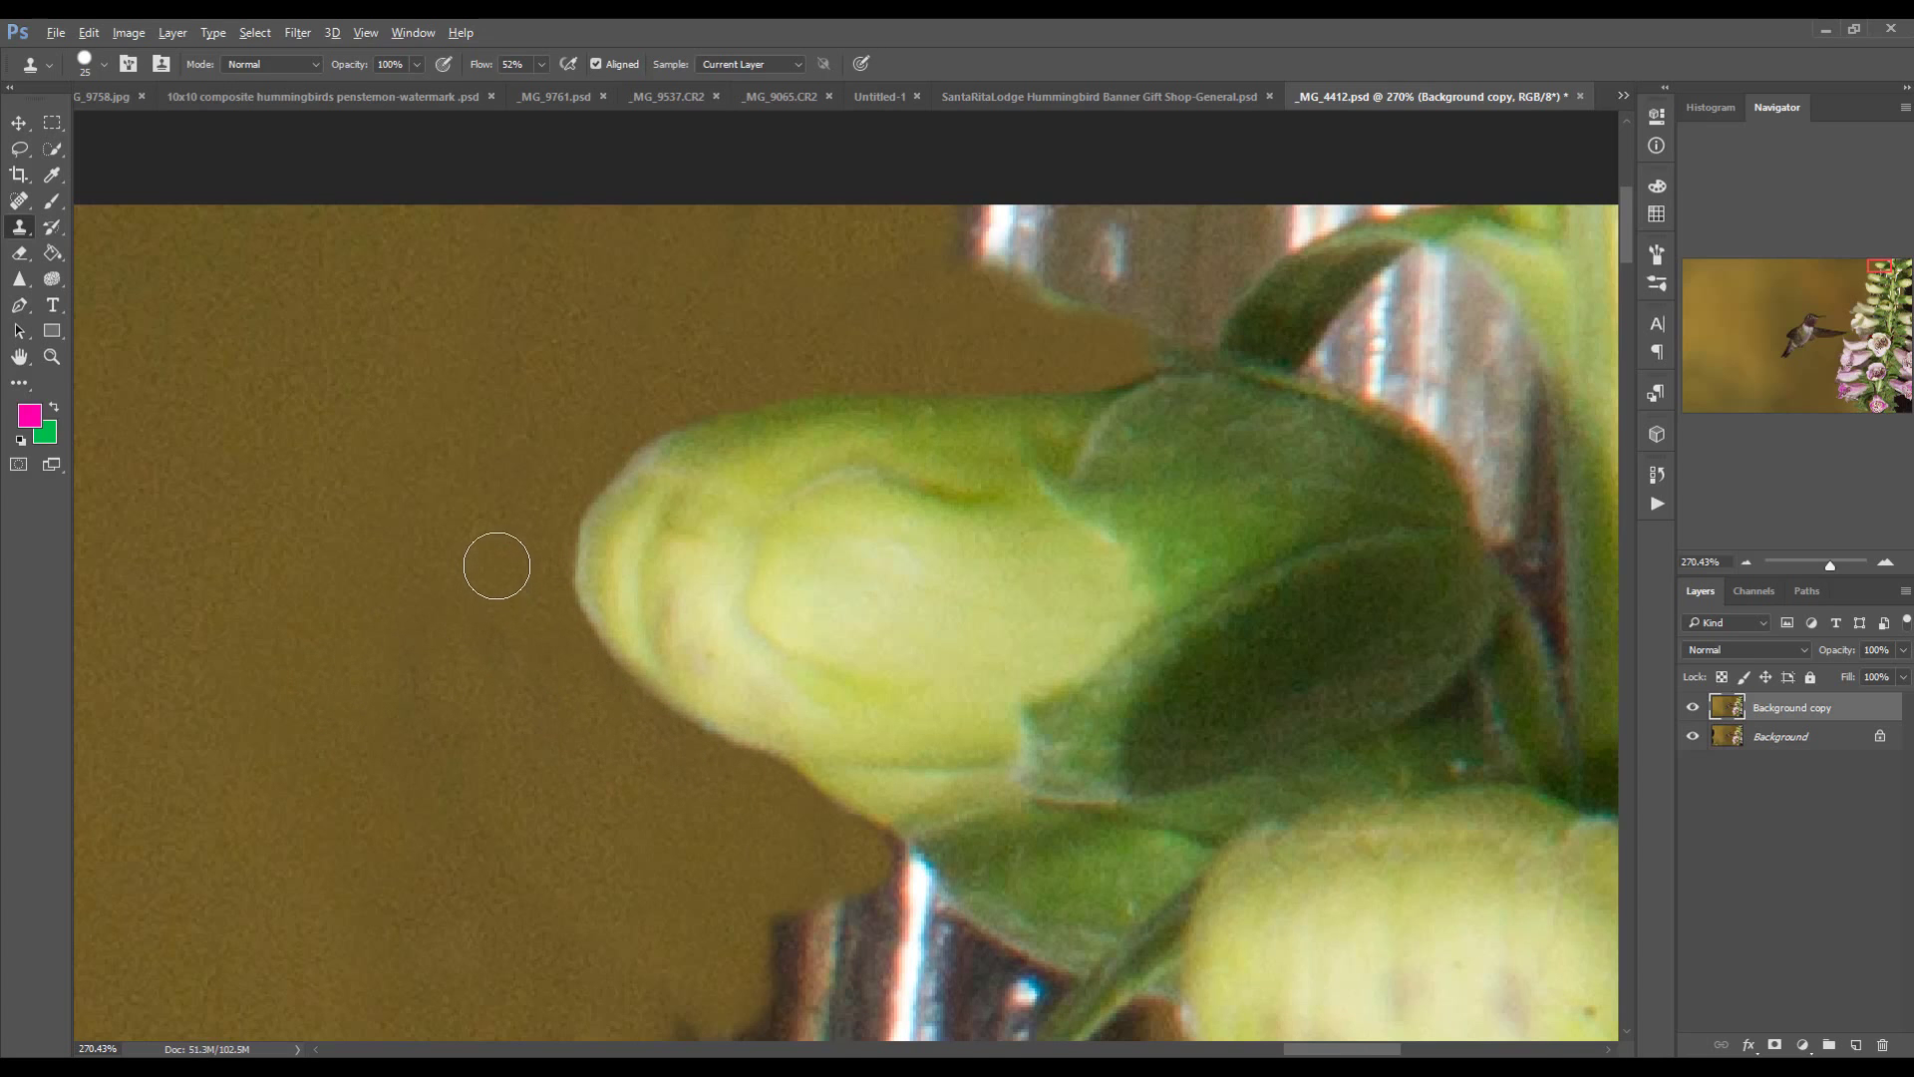
Lower the Clone Stamp brush hardness to 34%
scroll(496, 560, "down", 3)
scroll(495, 555, "down", 2)
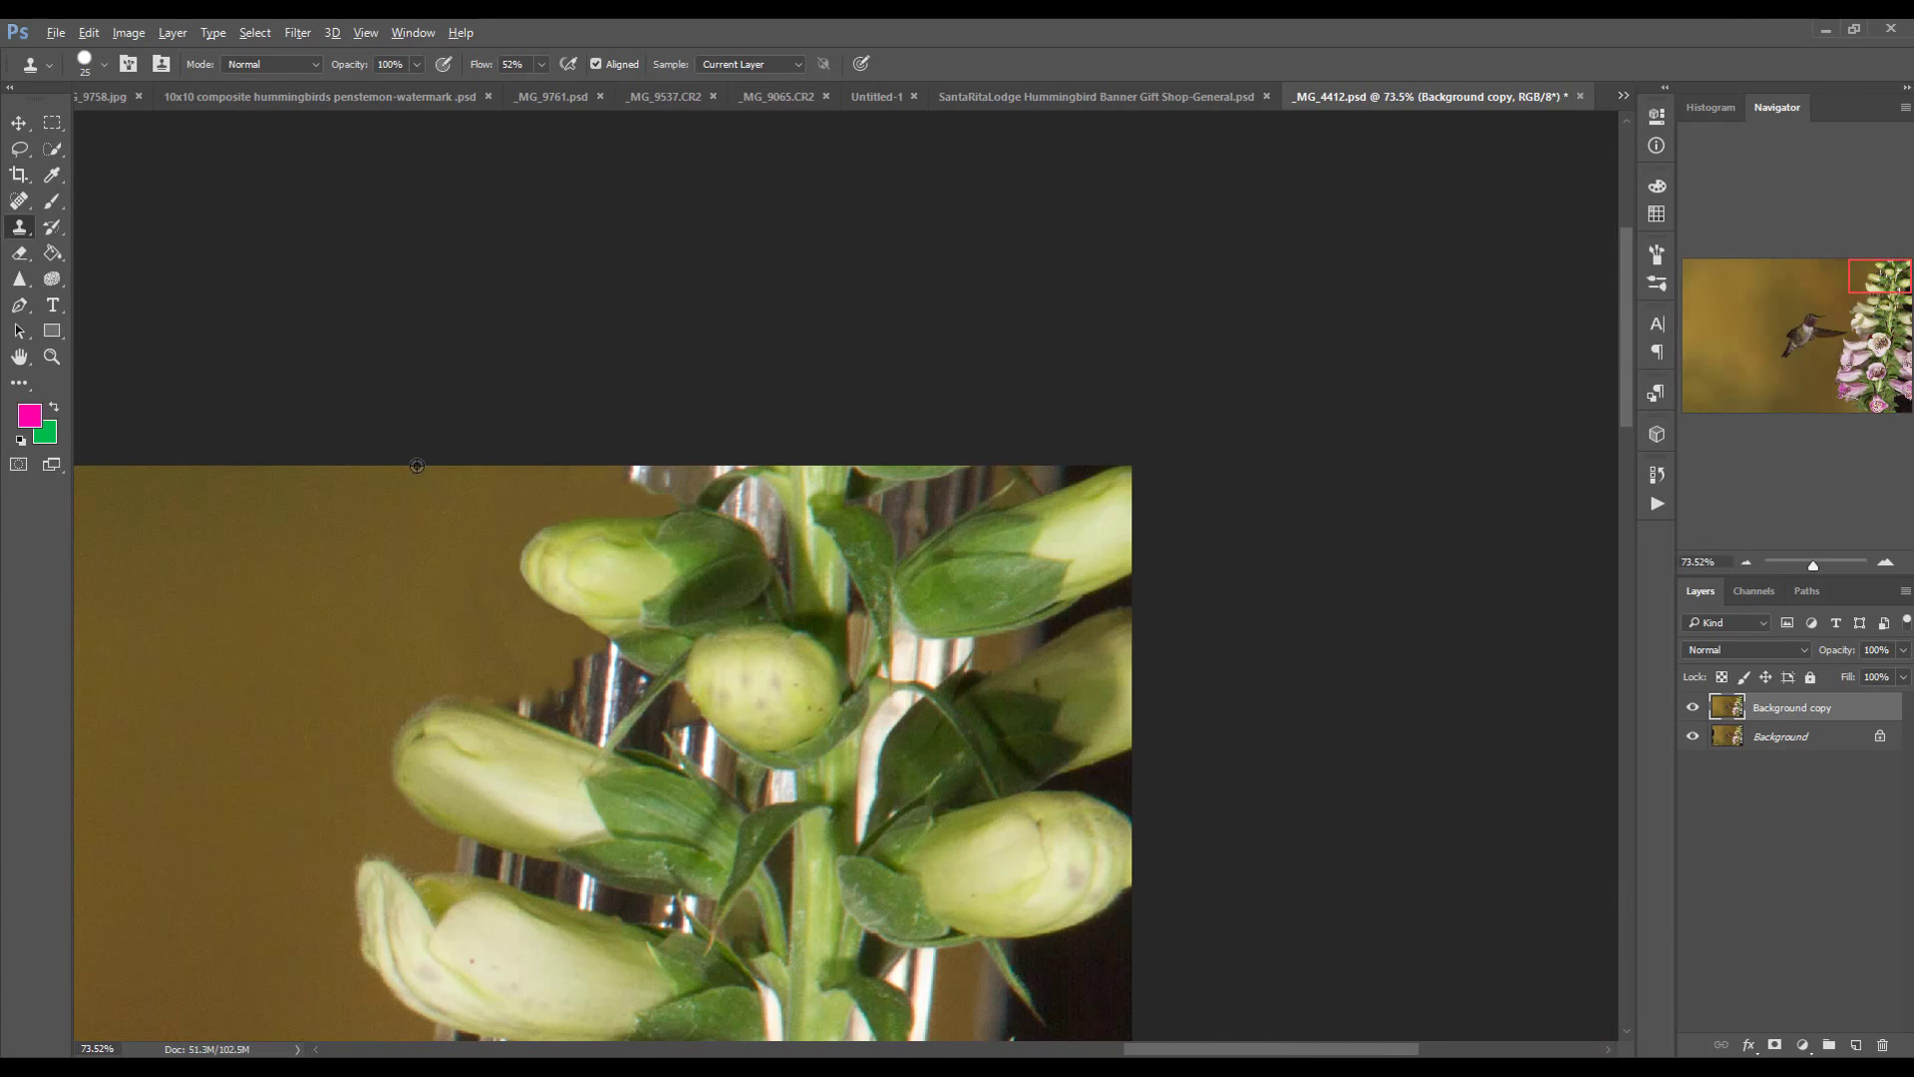
scroll(562, 726, "down", 1)
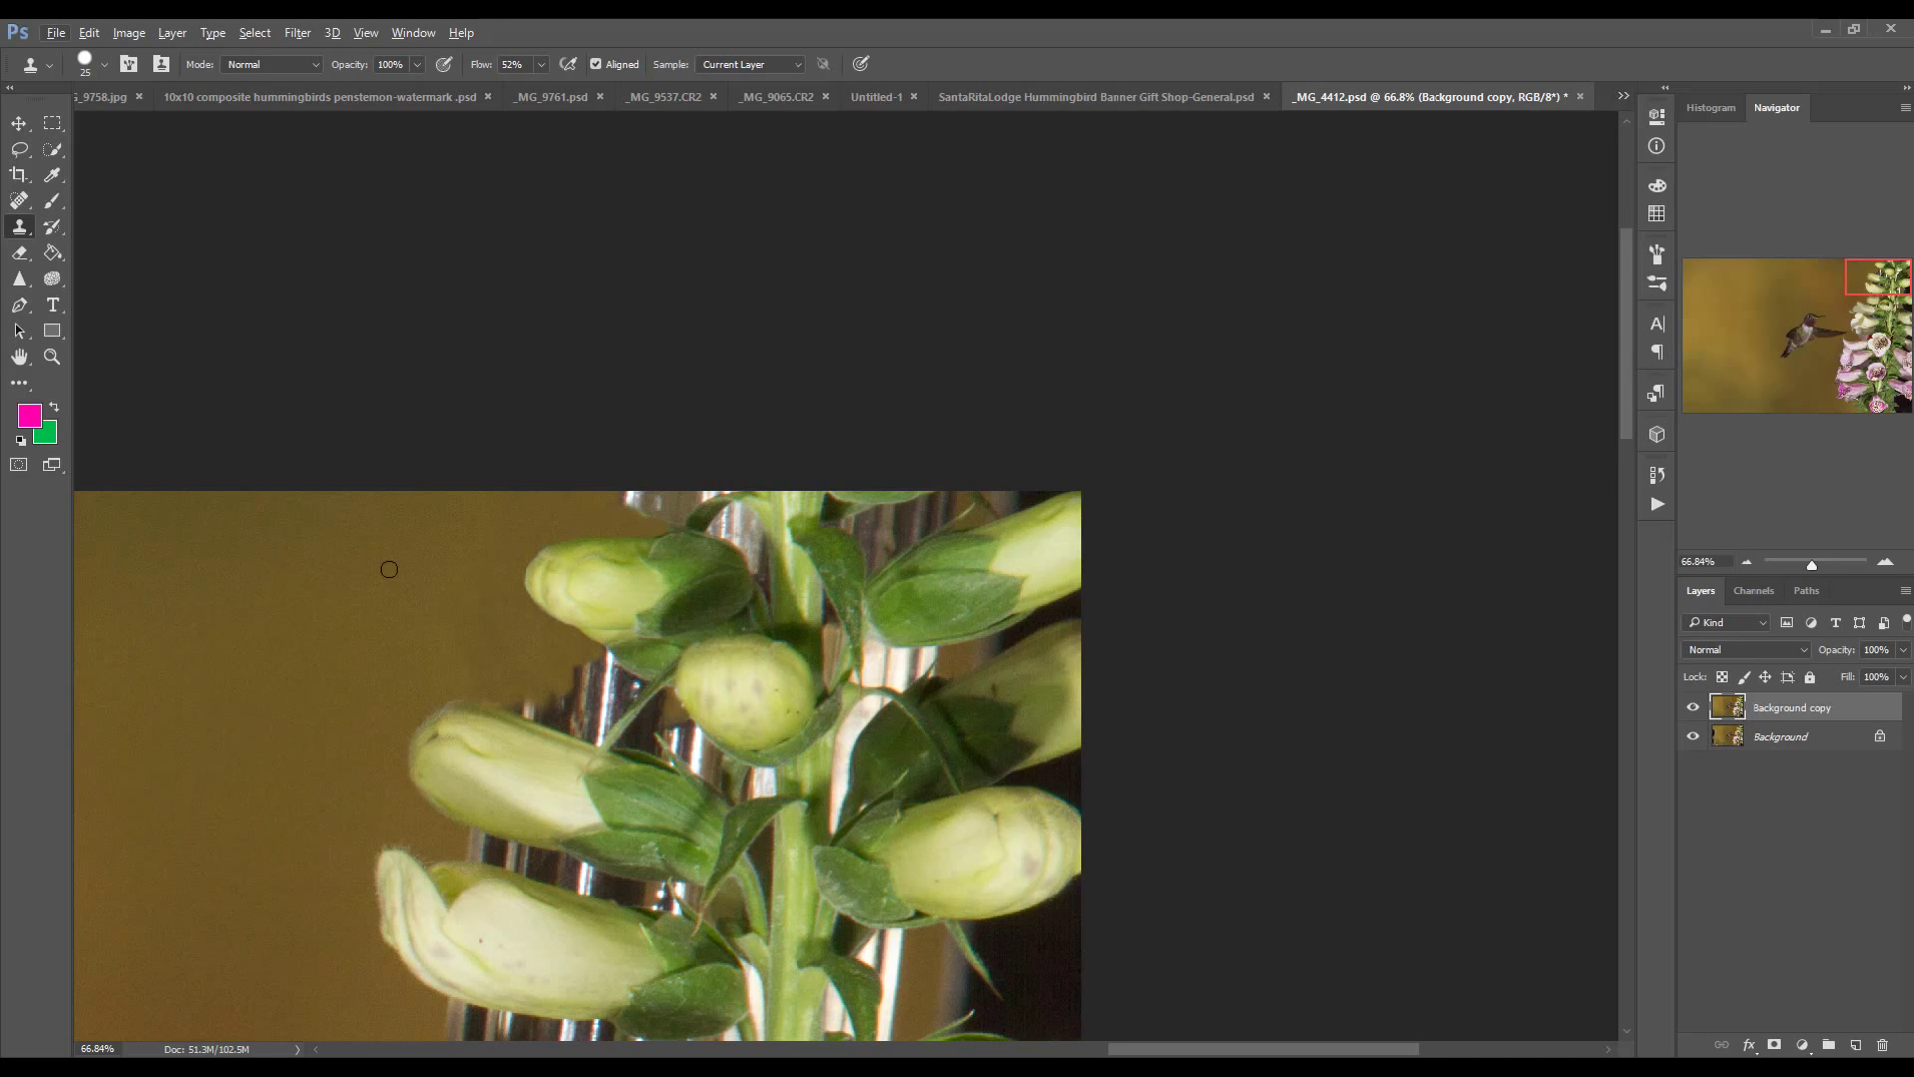
scroll(429, 508, "up", 2)
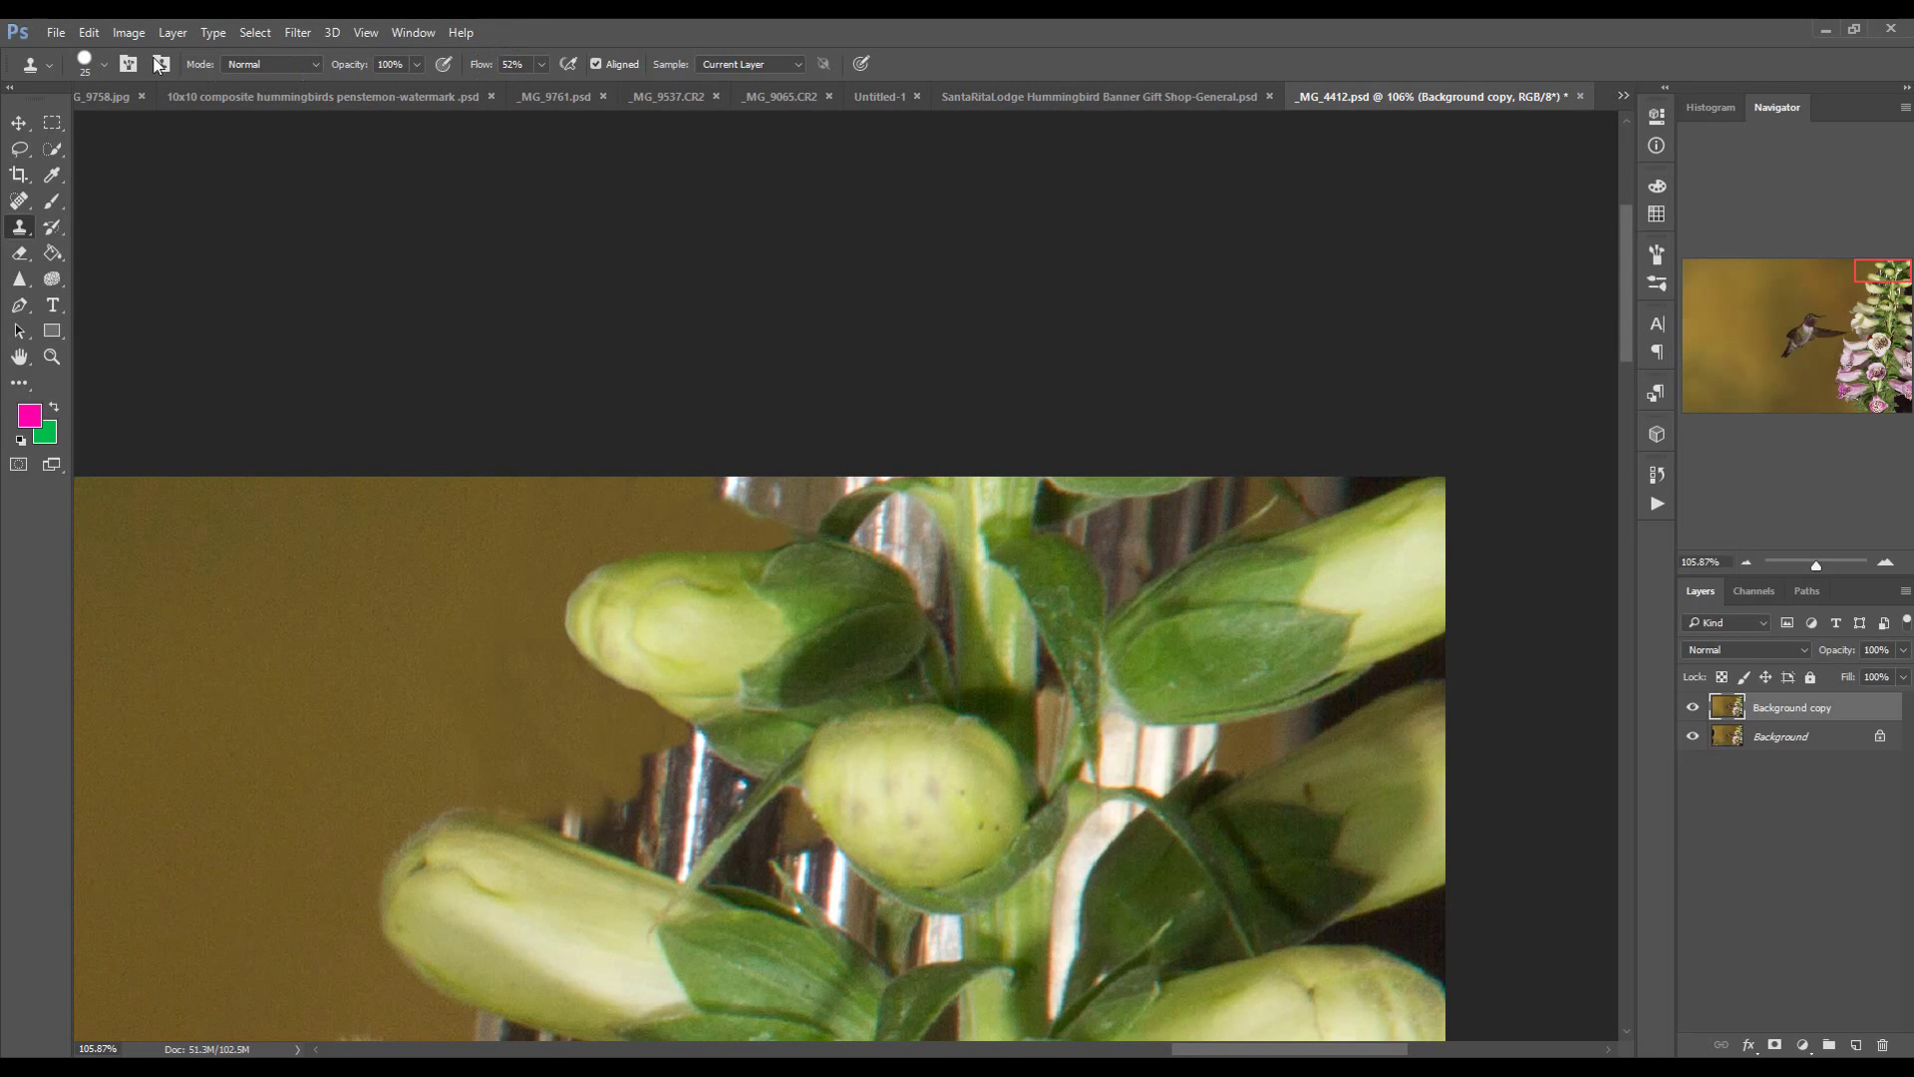
left_click(104, 64)
left_click(154, 168)
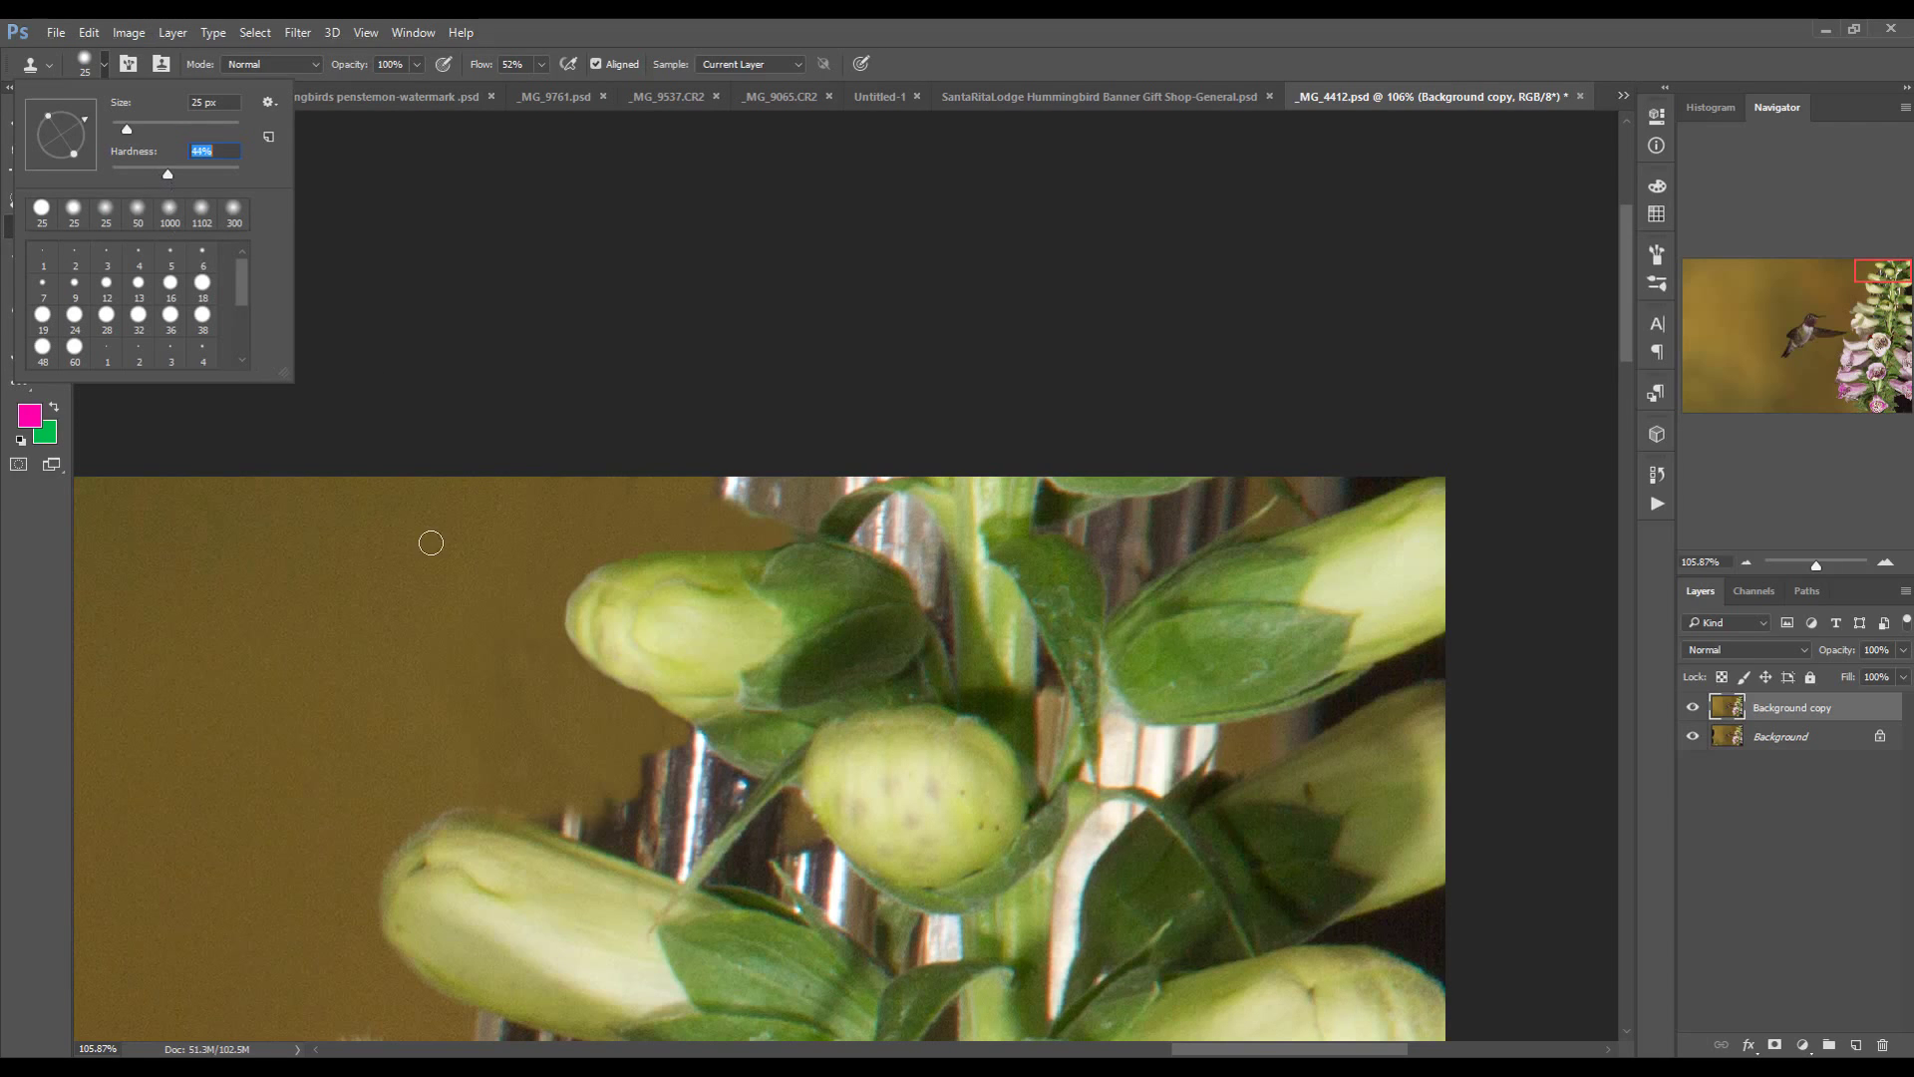
Zoom out until the entire hummingbird and foxglove photo fits the window
scroll(693, 561, "up", 3)
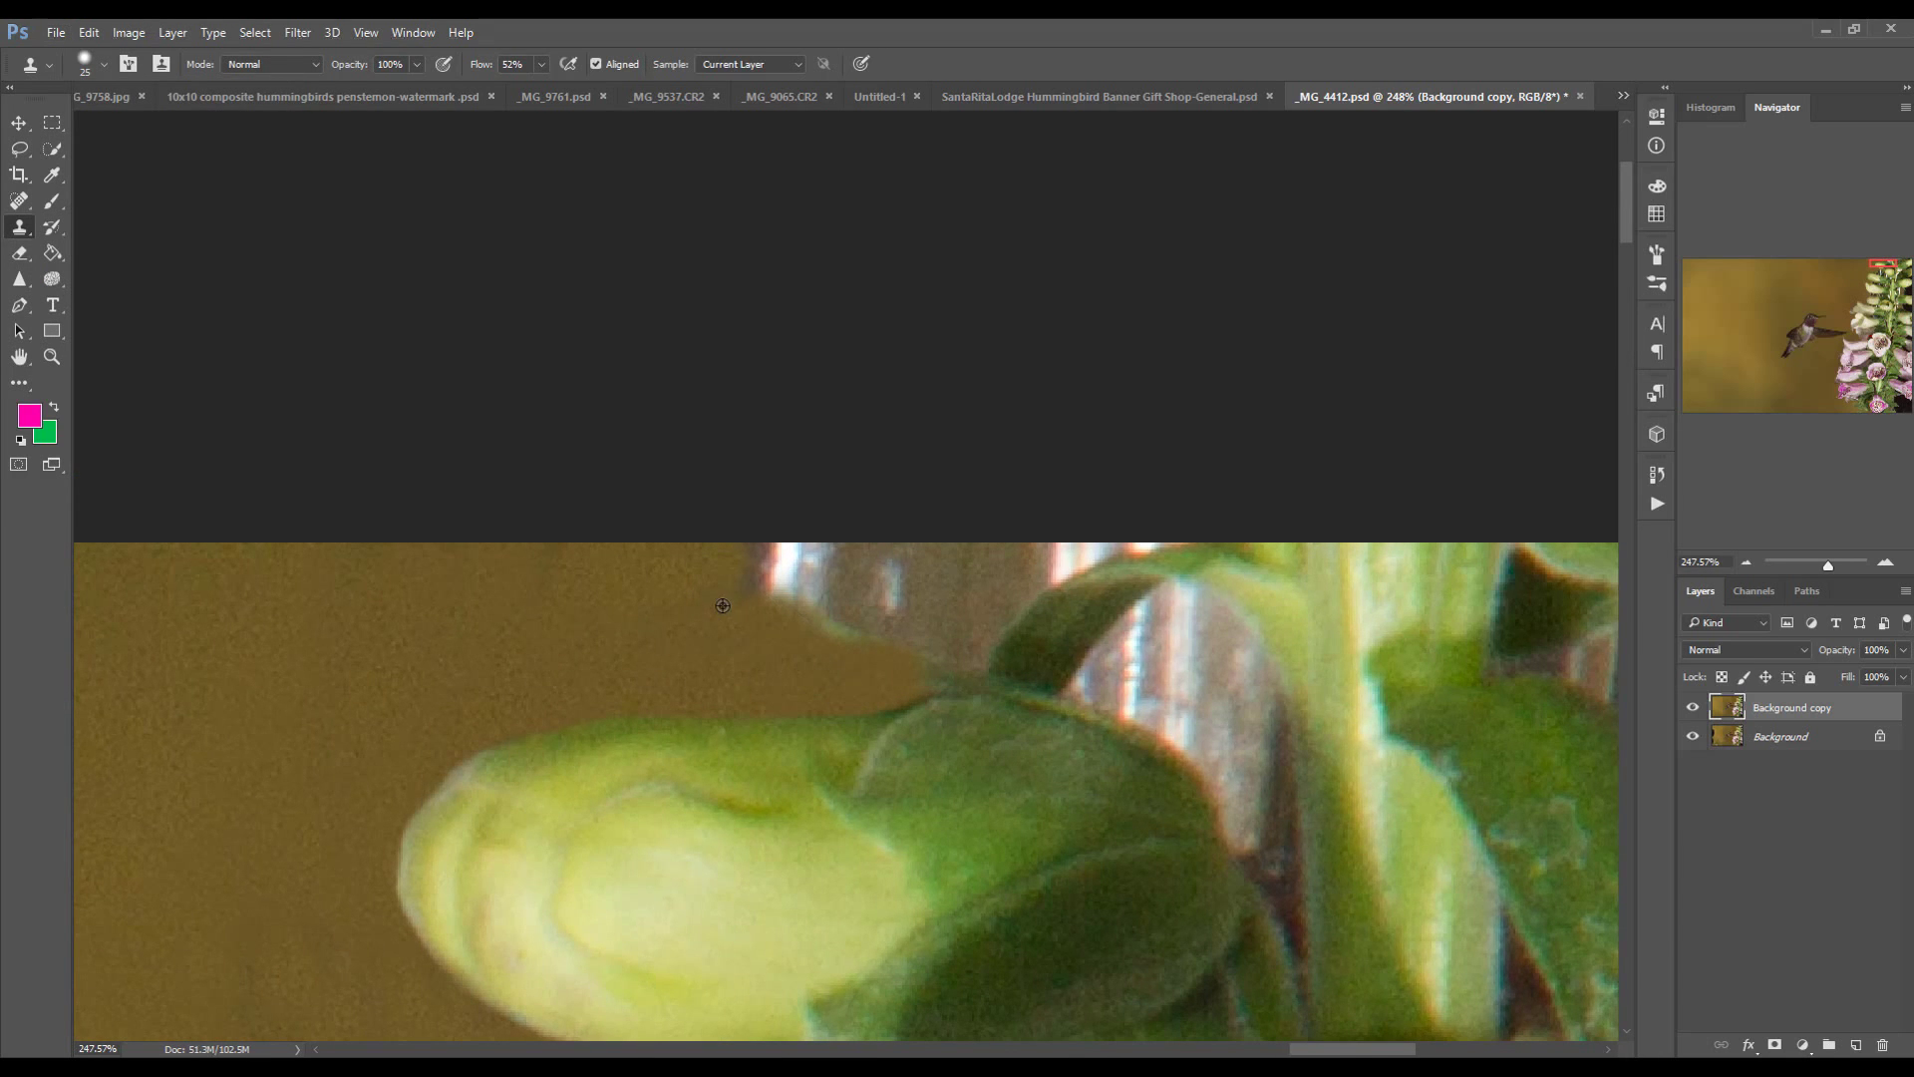
scroll(723, 606, "down", 5)
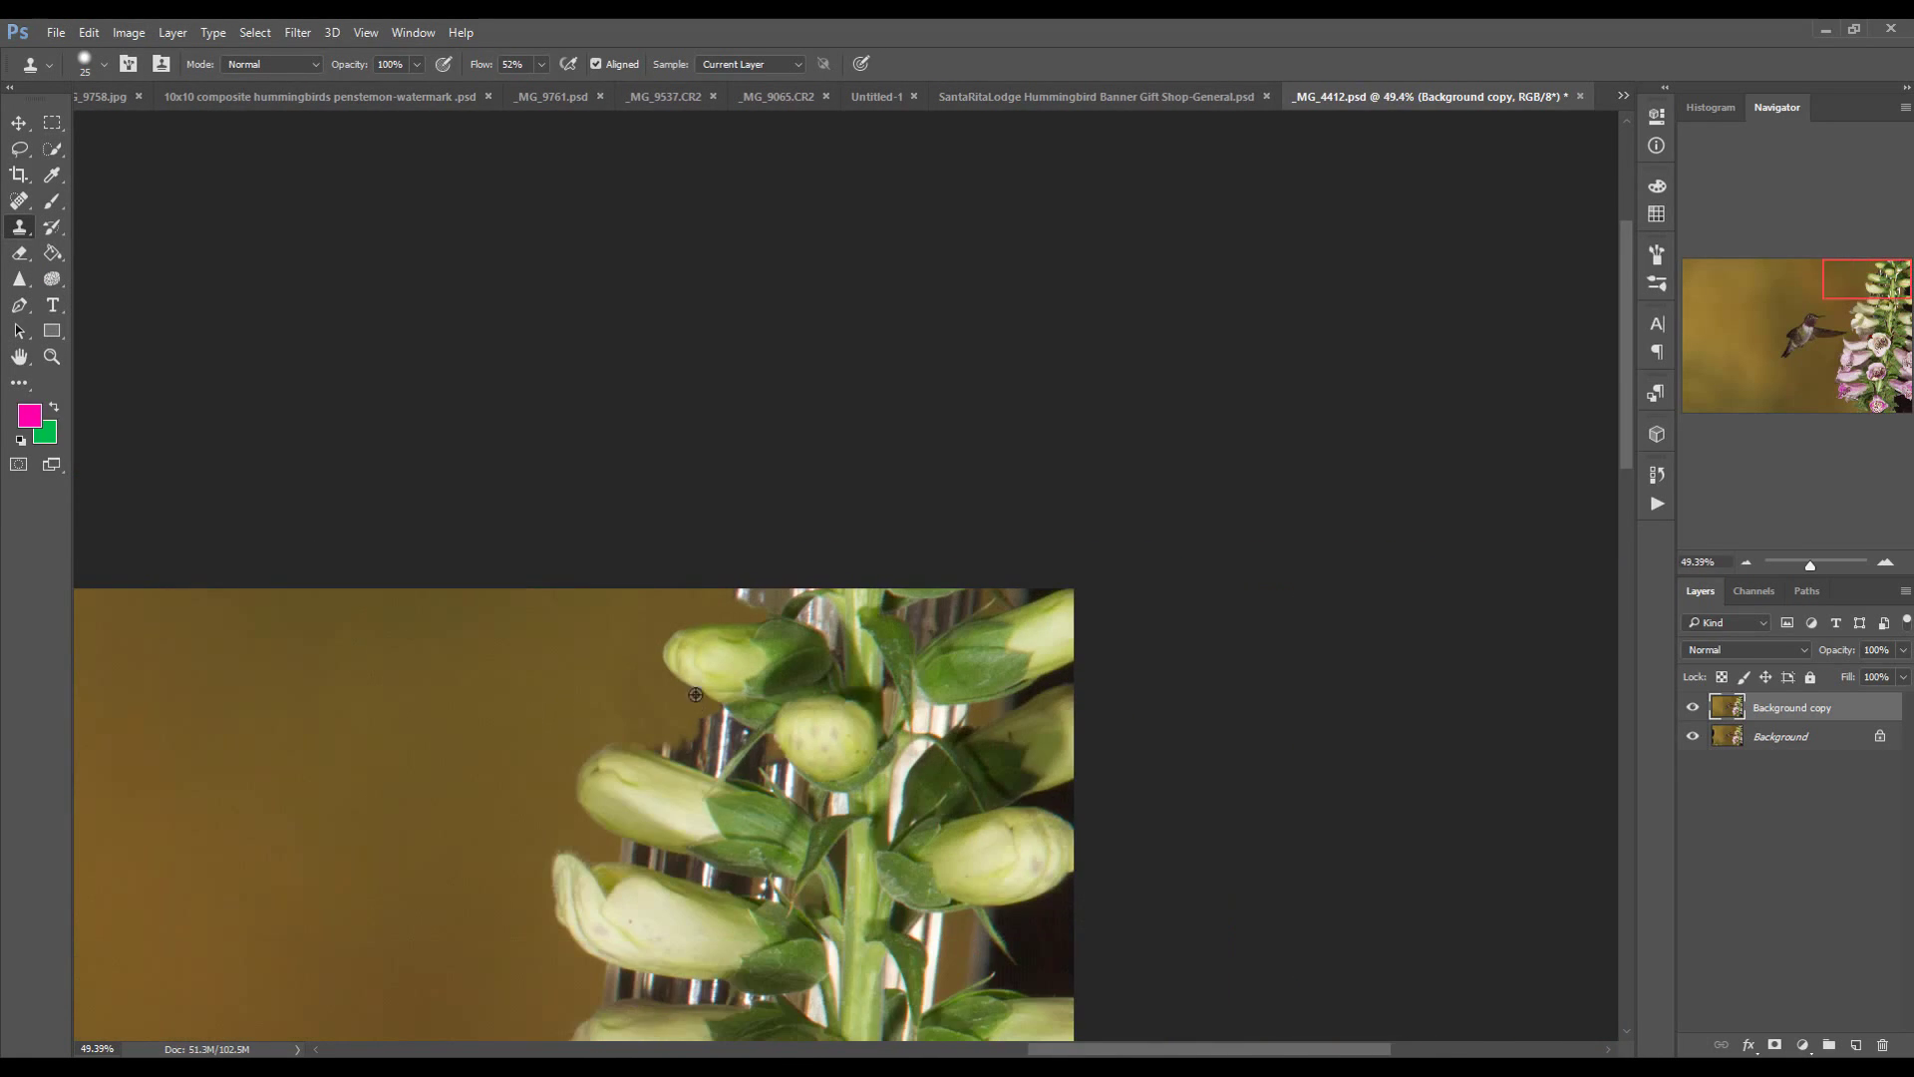
scroll(695, 695, "down", 3)
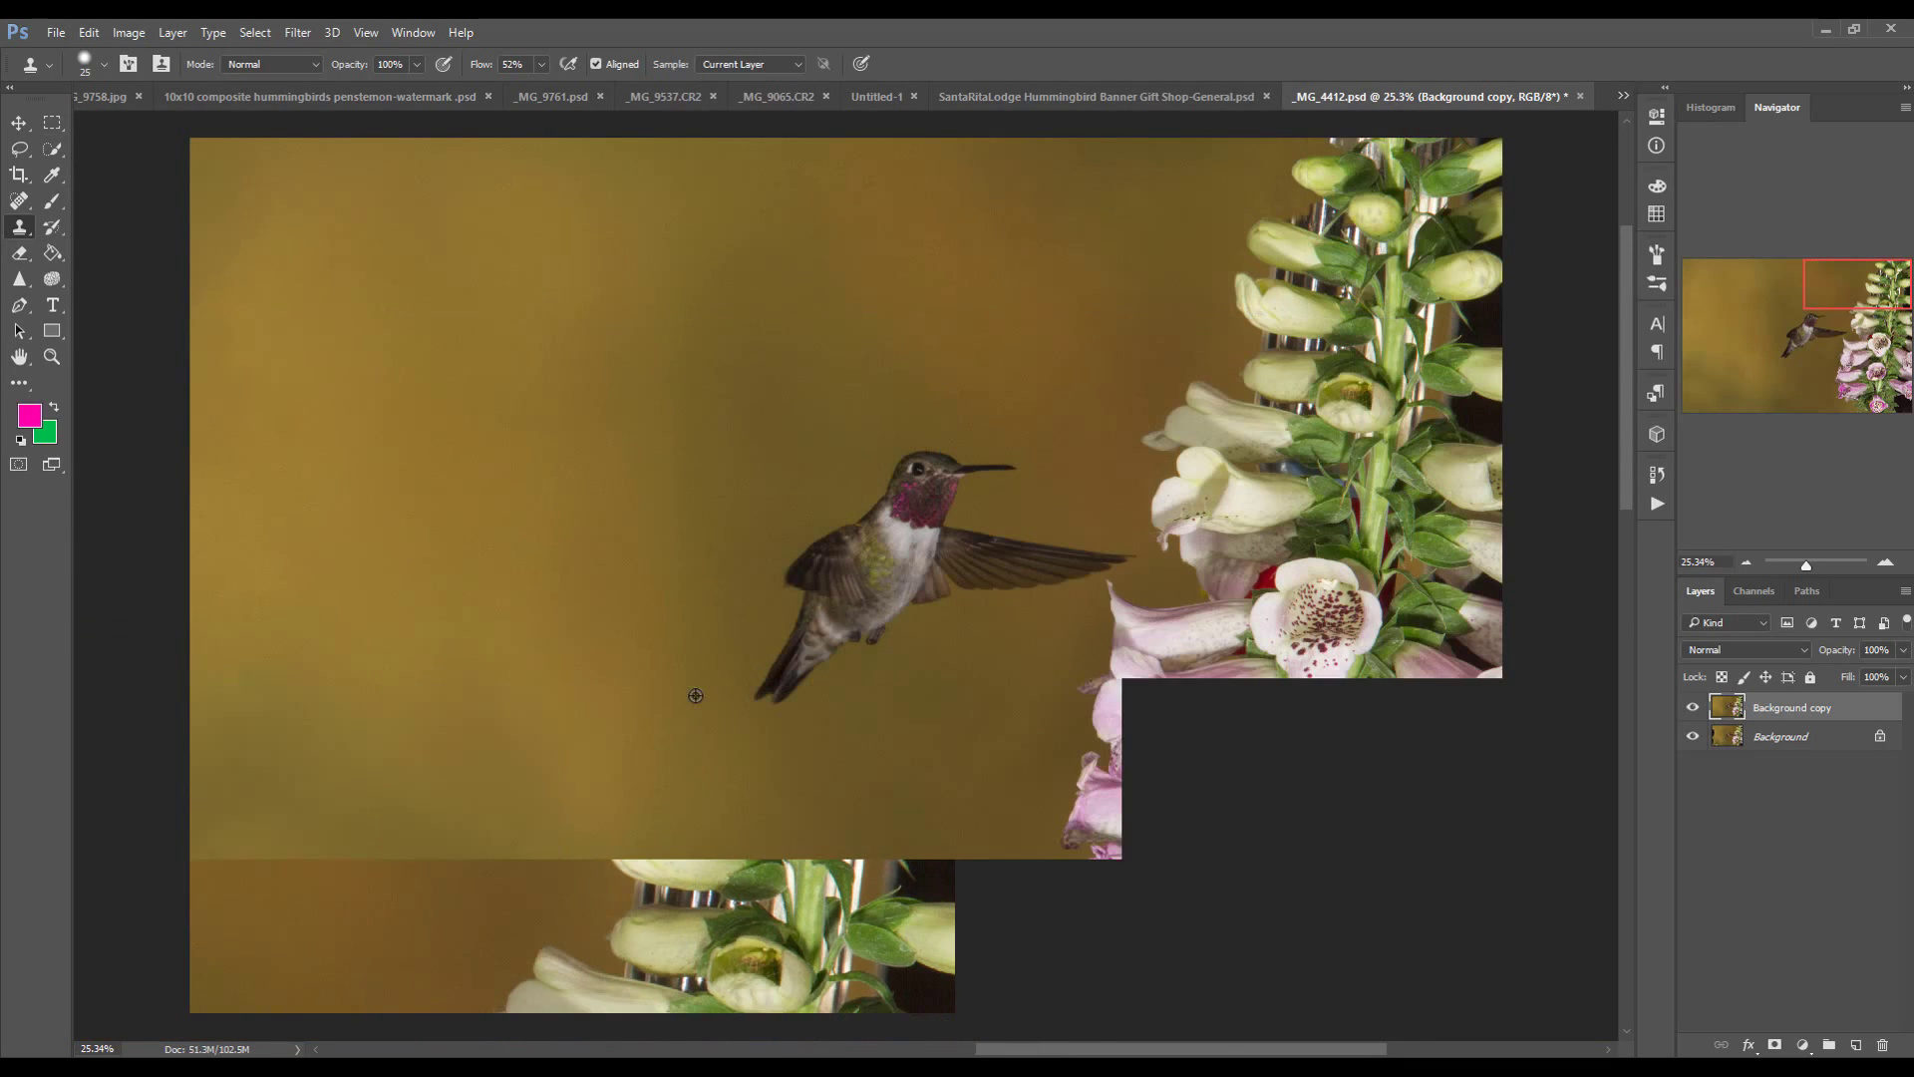